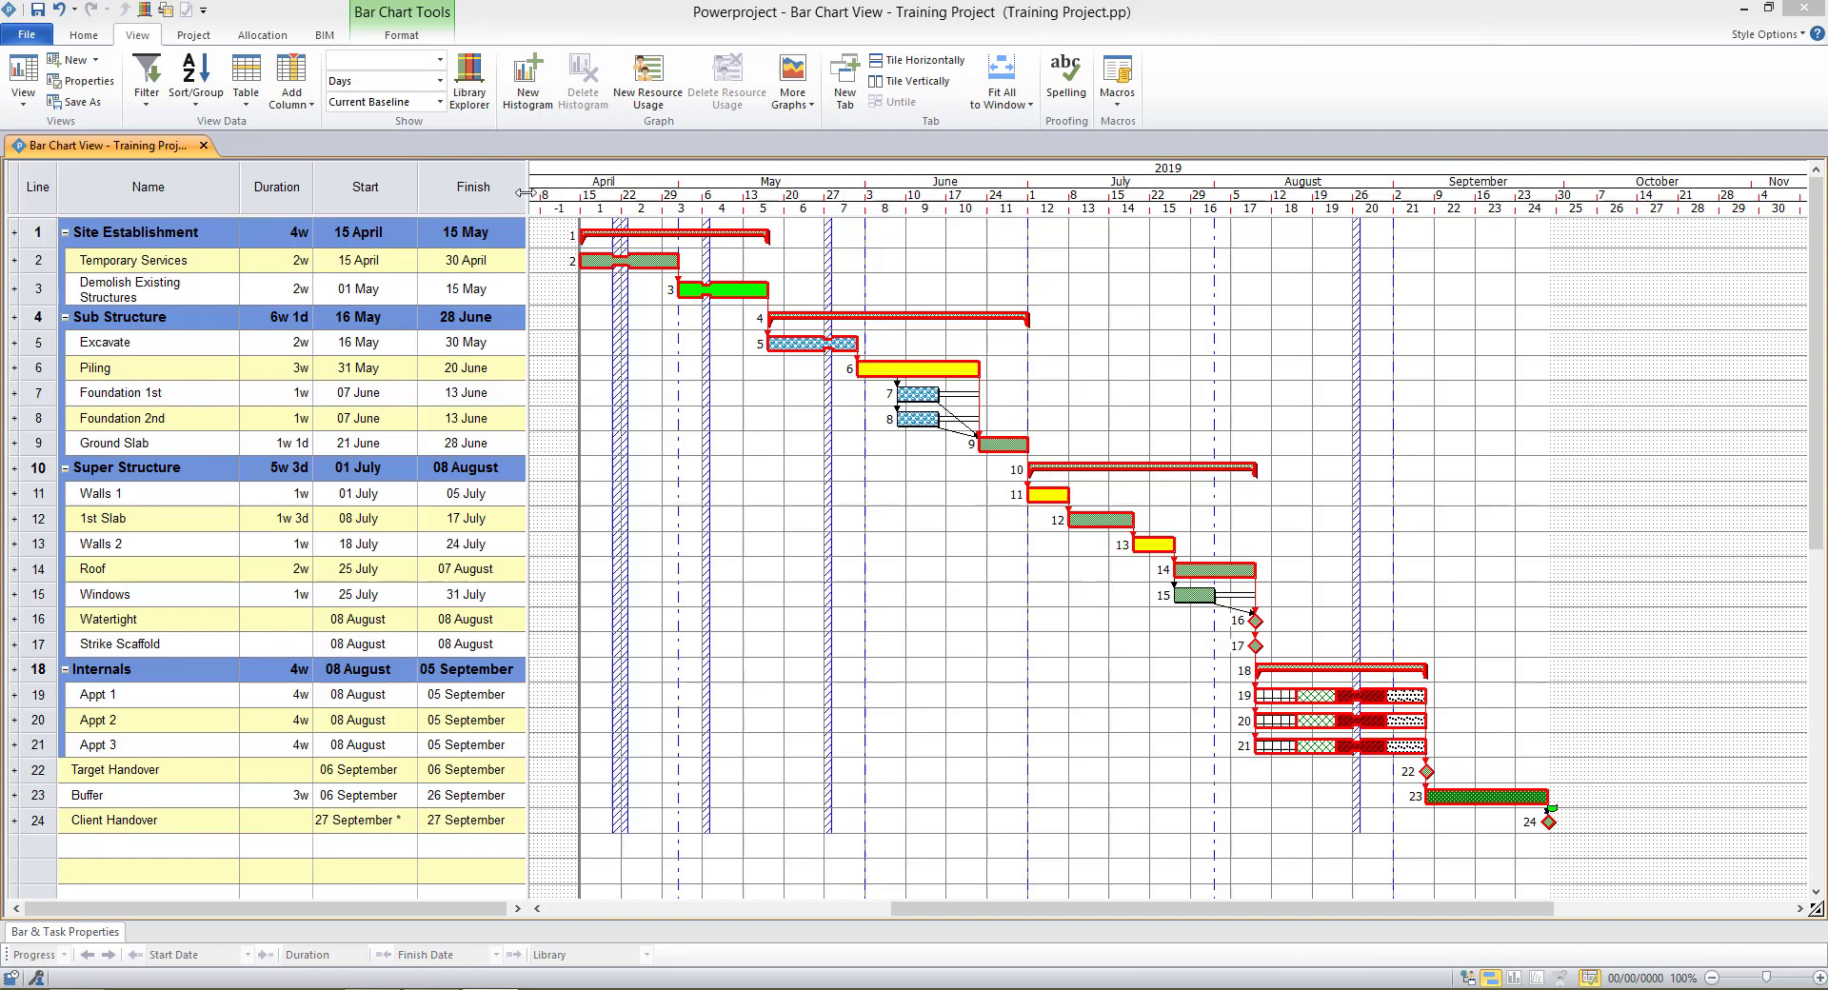
- Widen the table area and add a Notes identification column before the Finish column, keeping its default column settings
left_click_drag(528, 192, 585, 194)
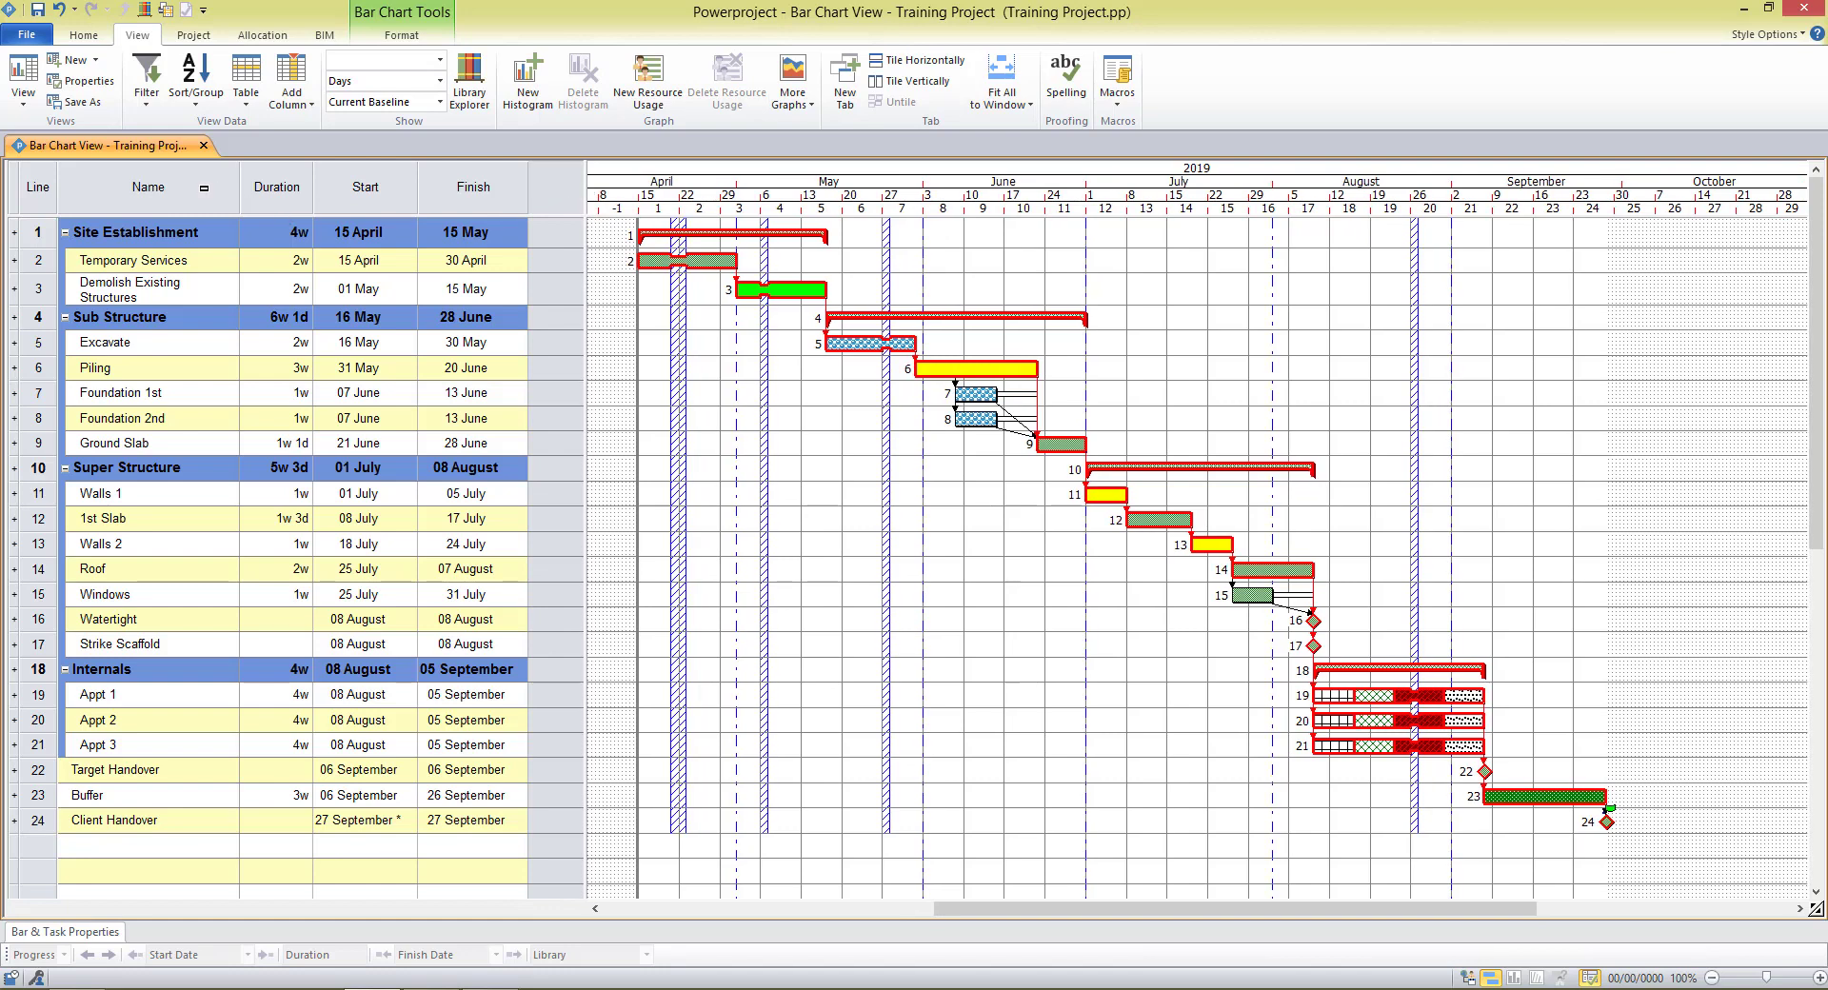
left_click(196, 190)
left_click(281, 188)
left_click(365, 193)
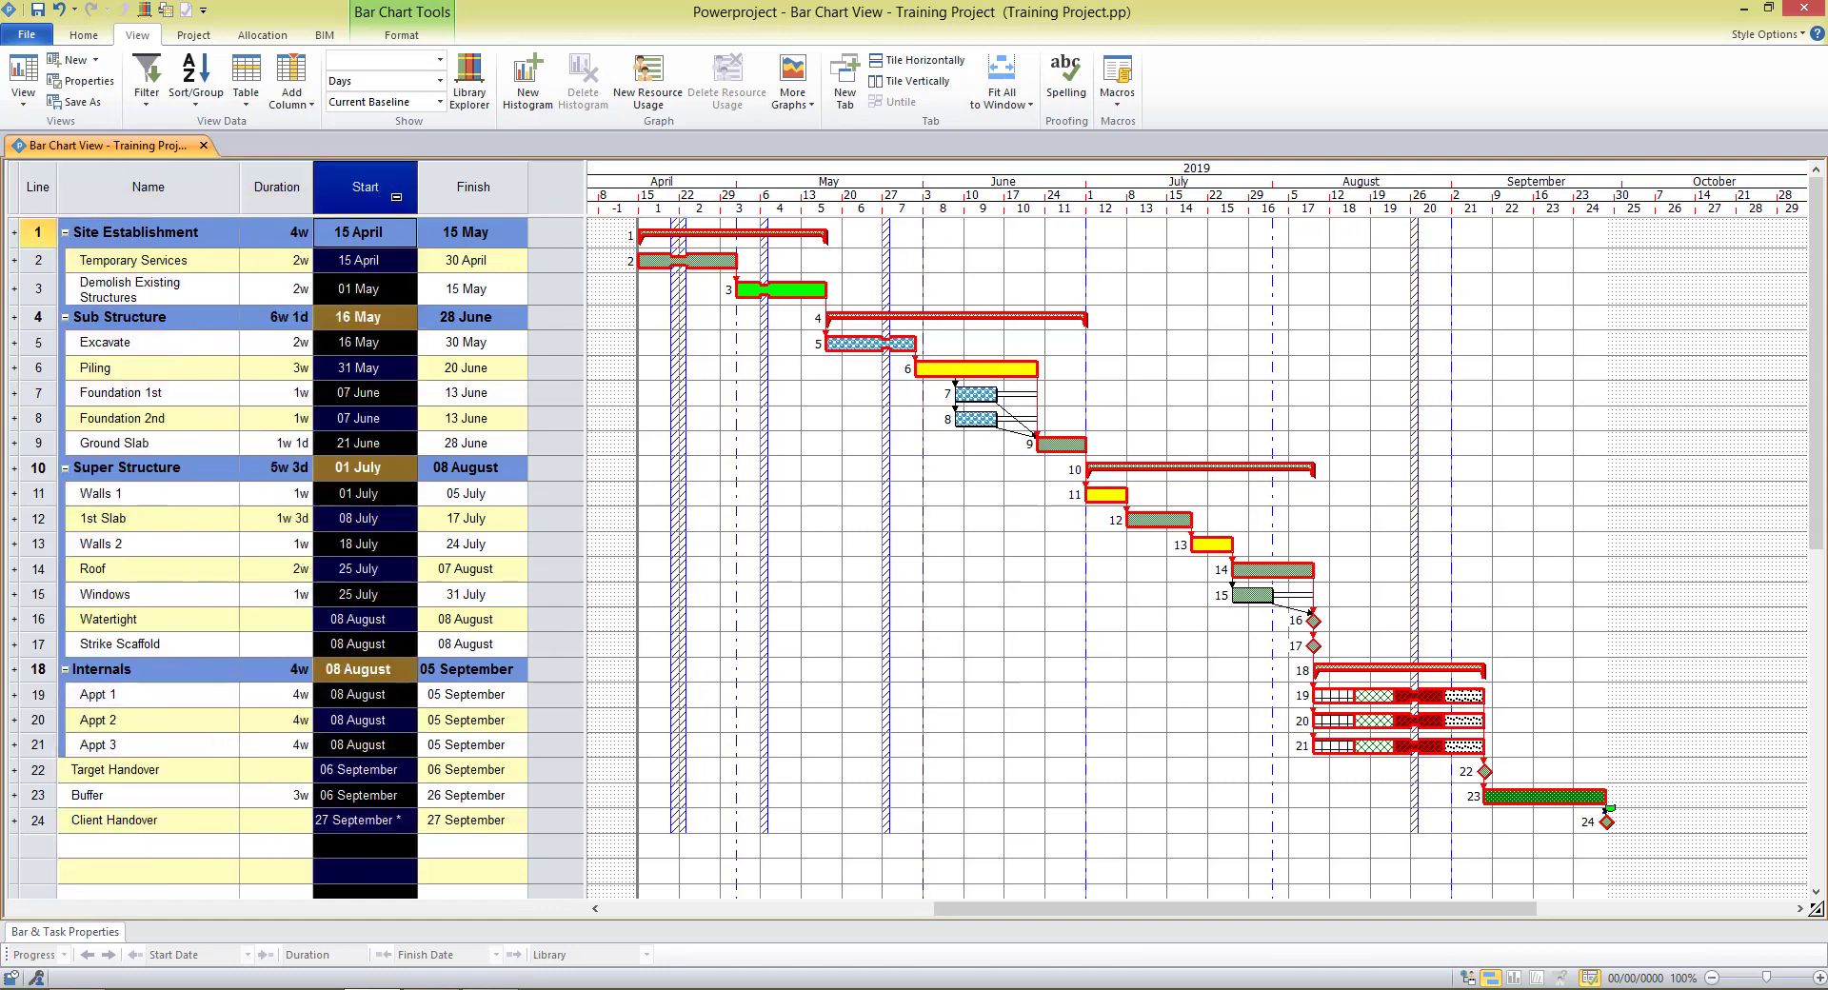
left_click(469, 186)
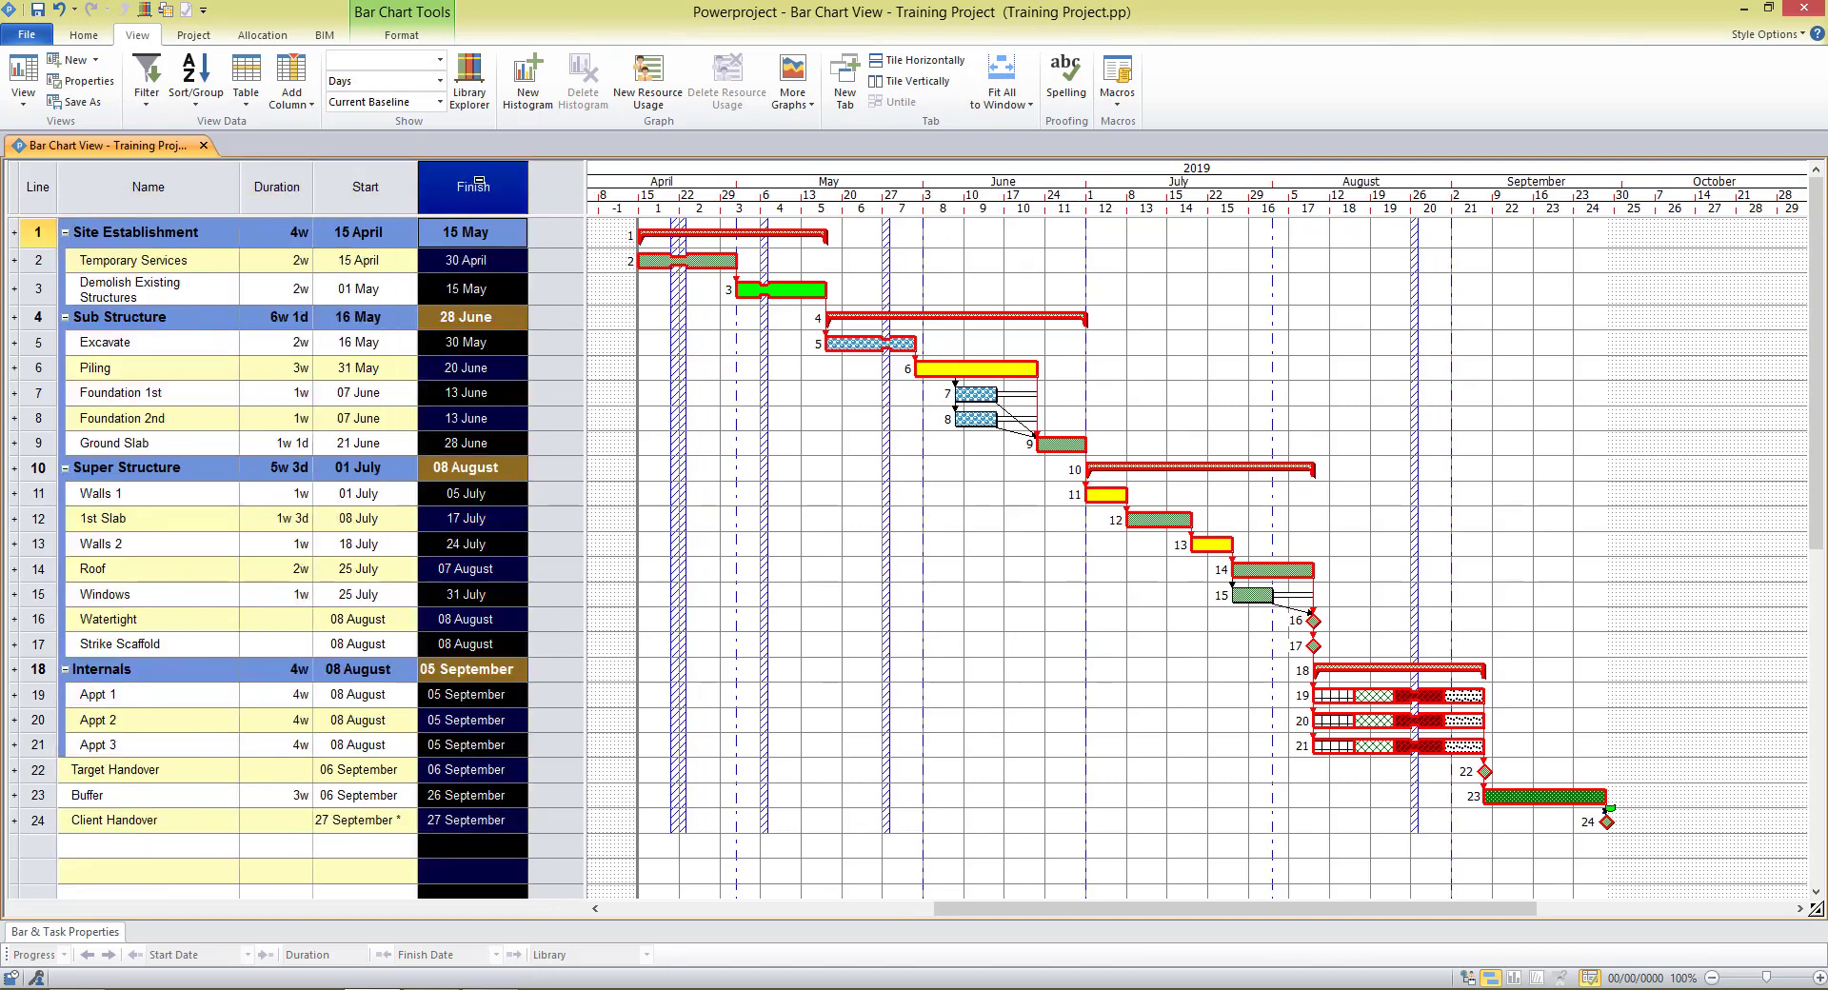
right_click(474, 188)
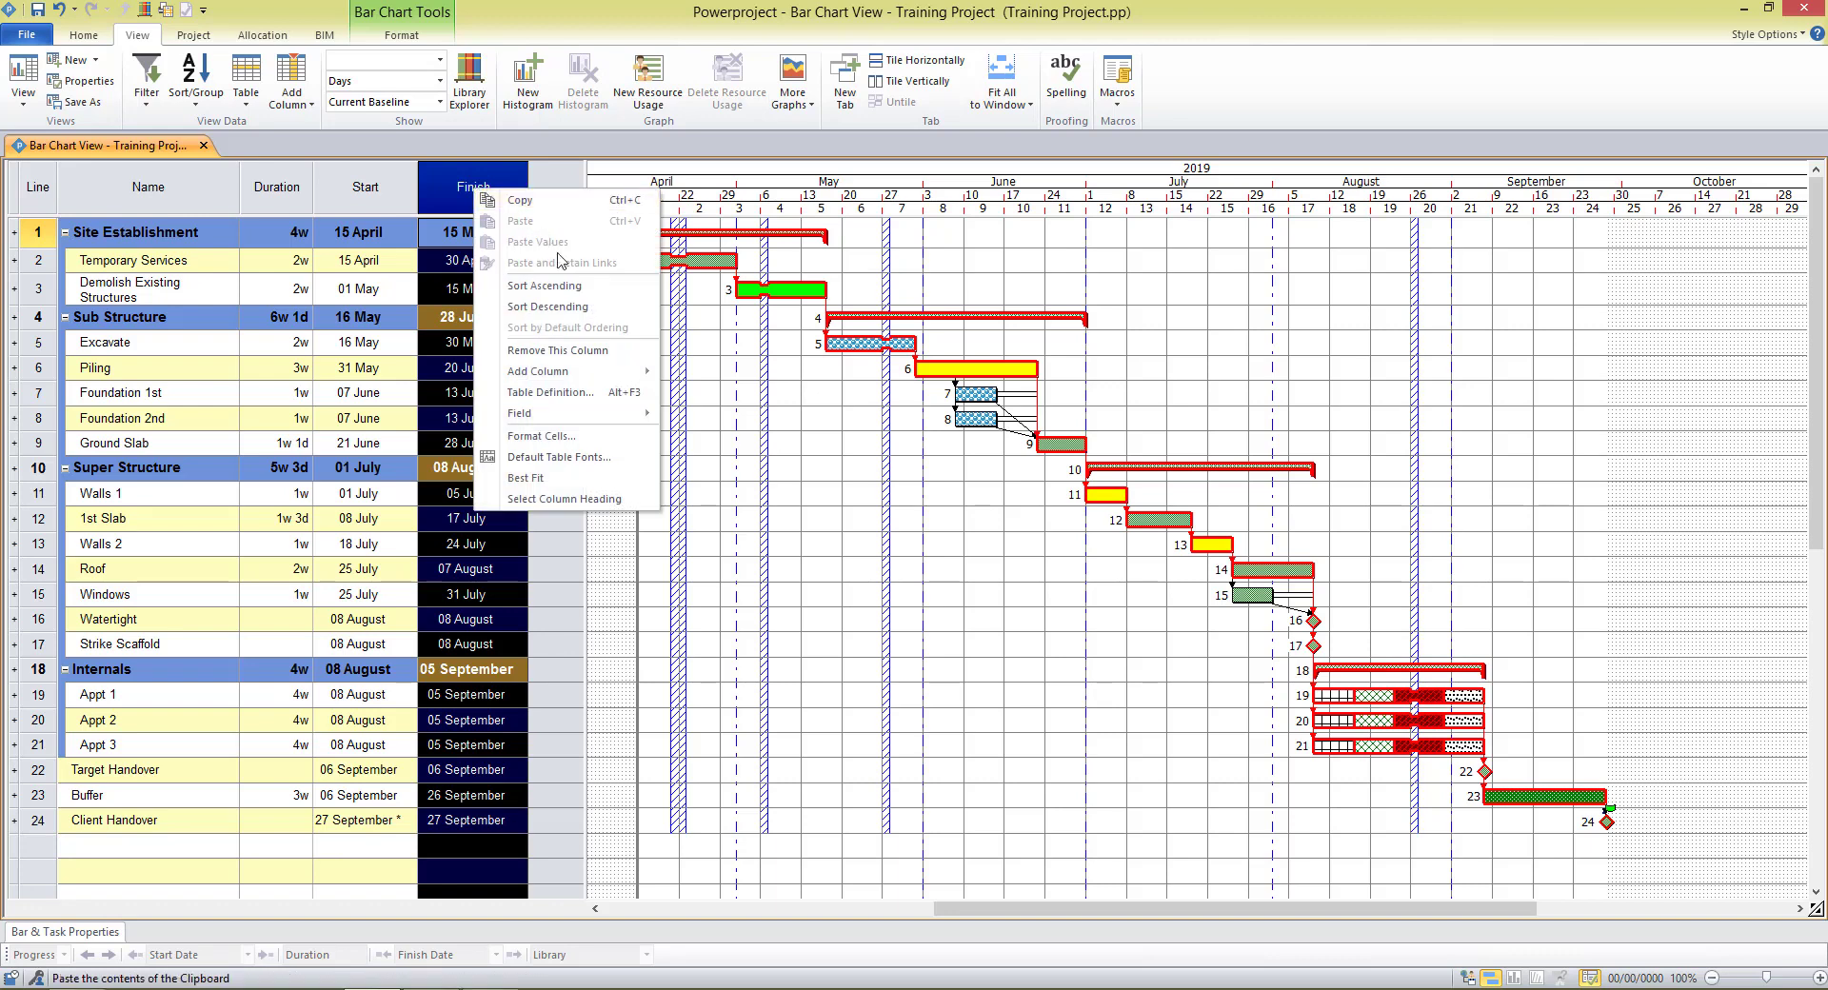
mouse_move(594, 376)
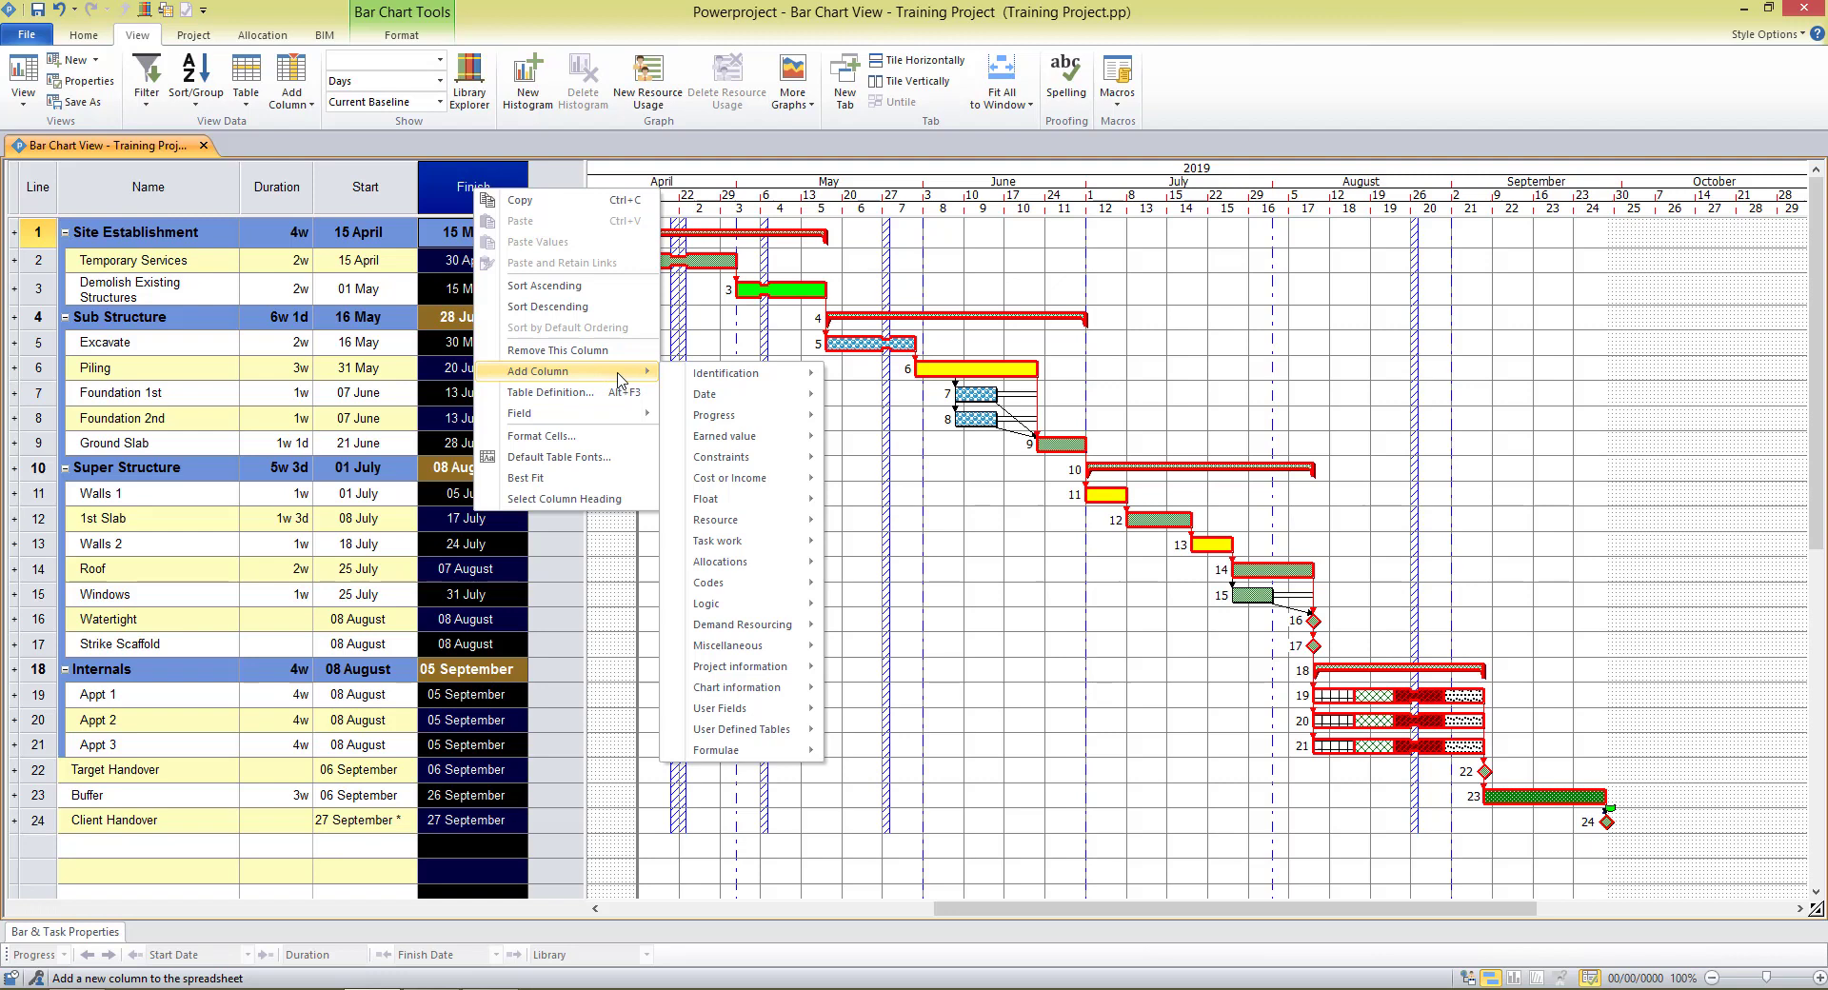
mouse_move(712, 398)
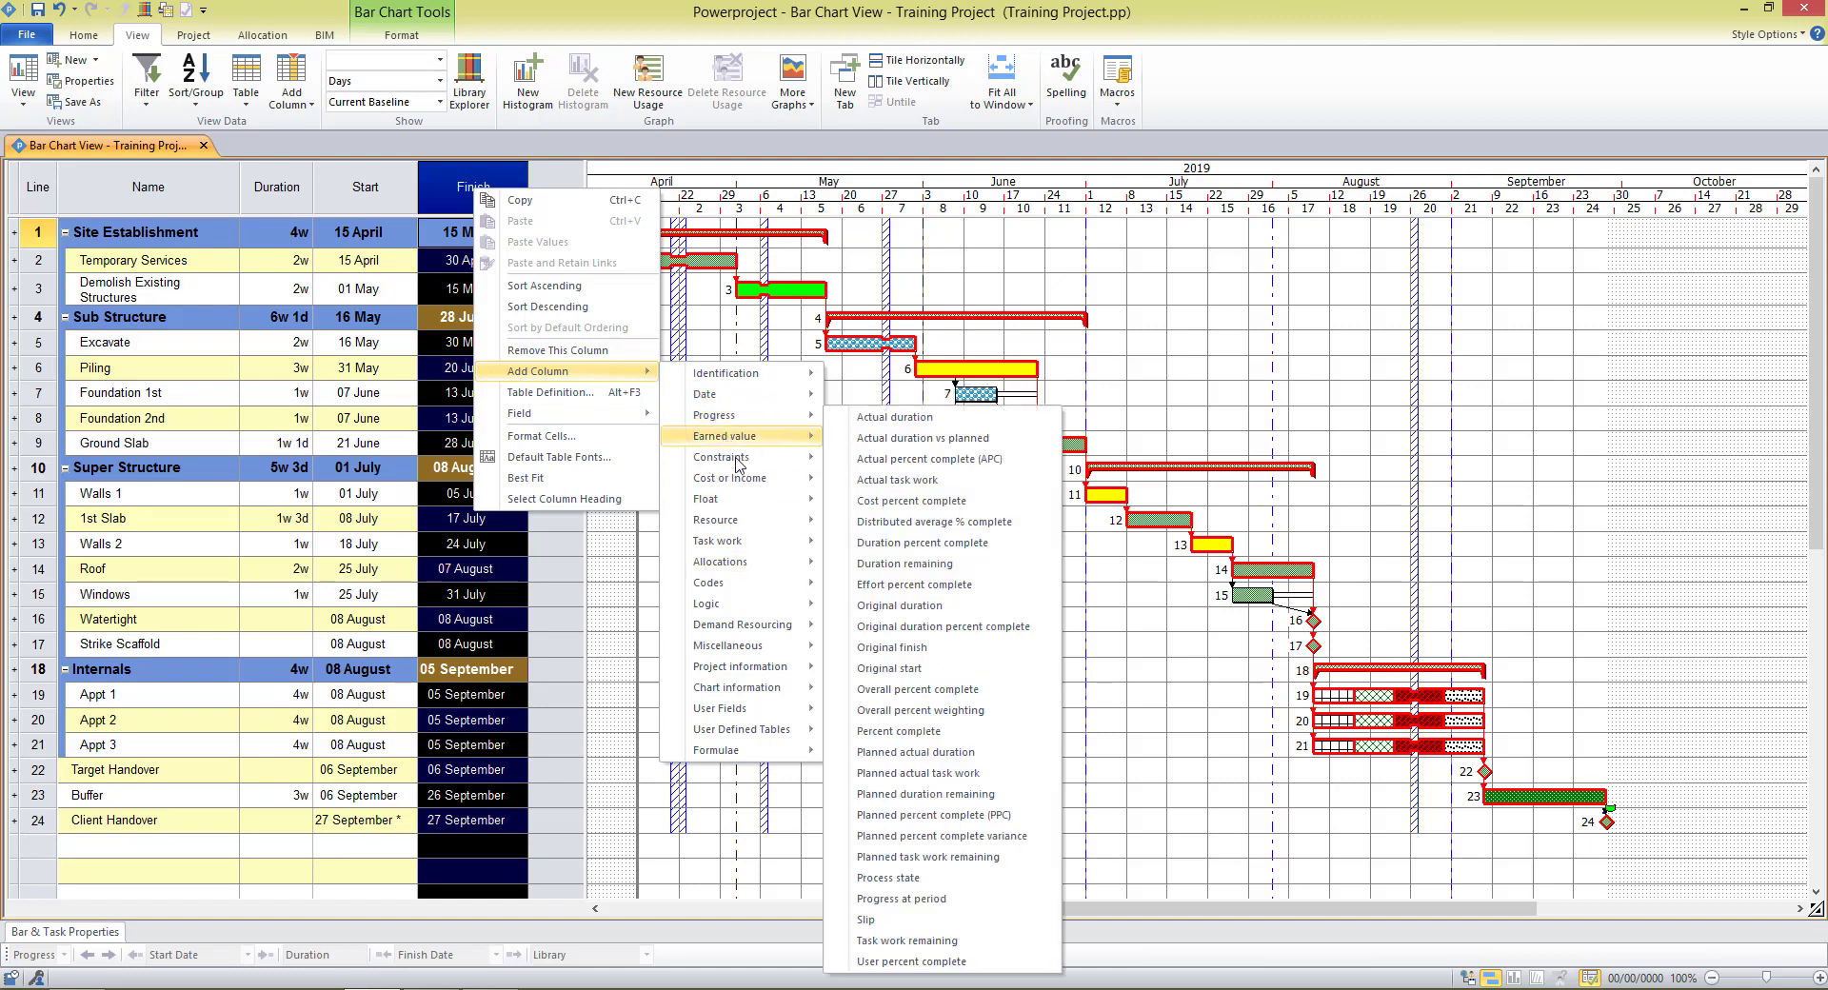
mouse_move(741, 485)
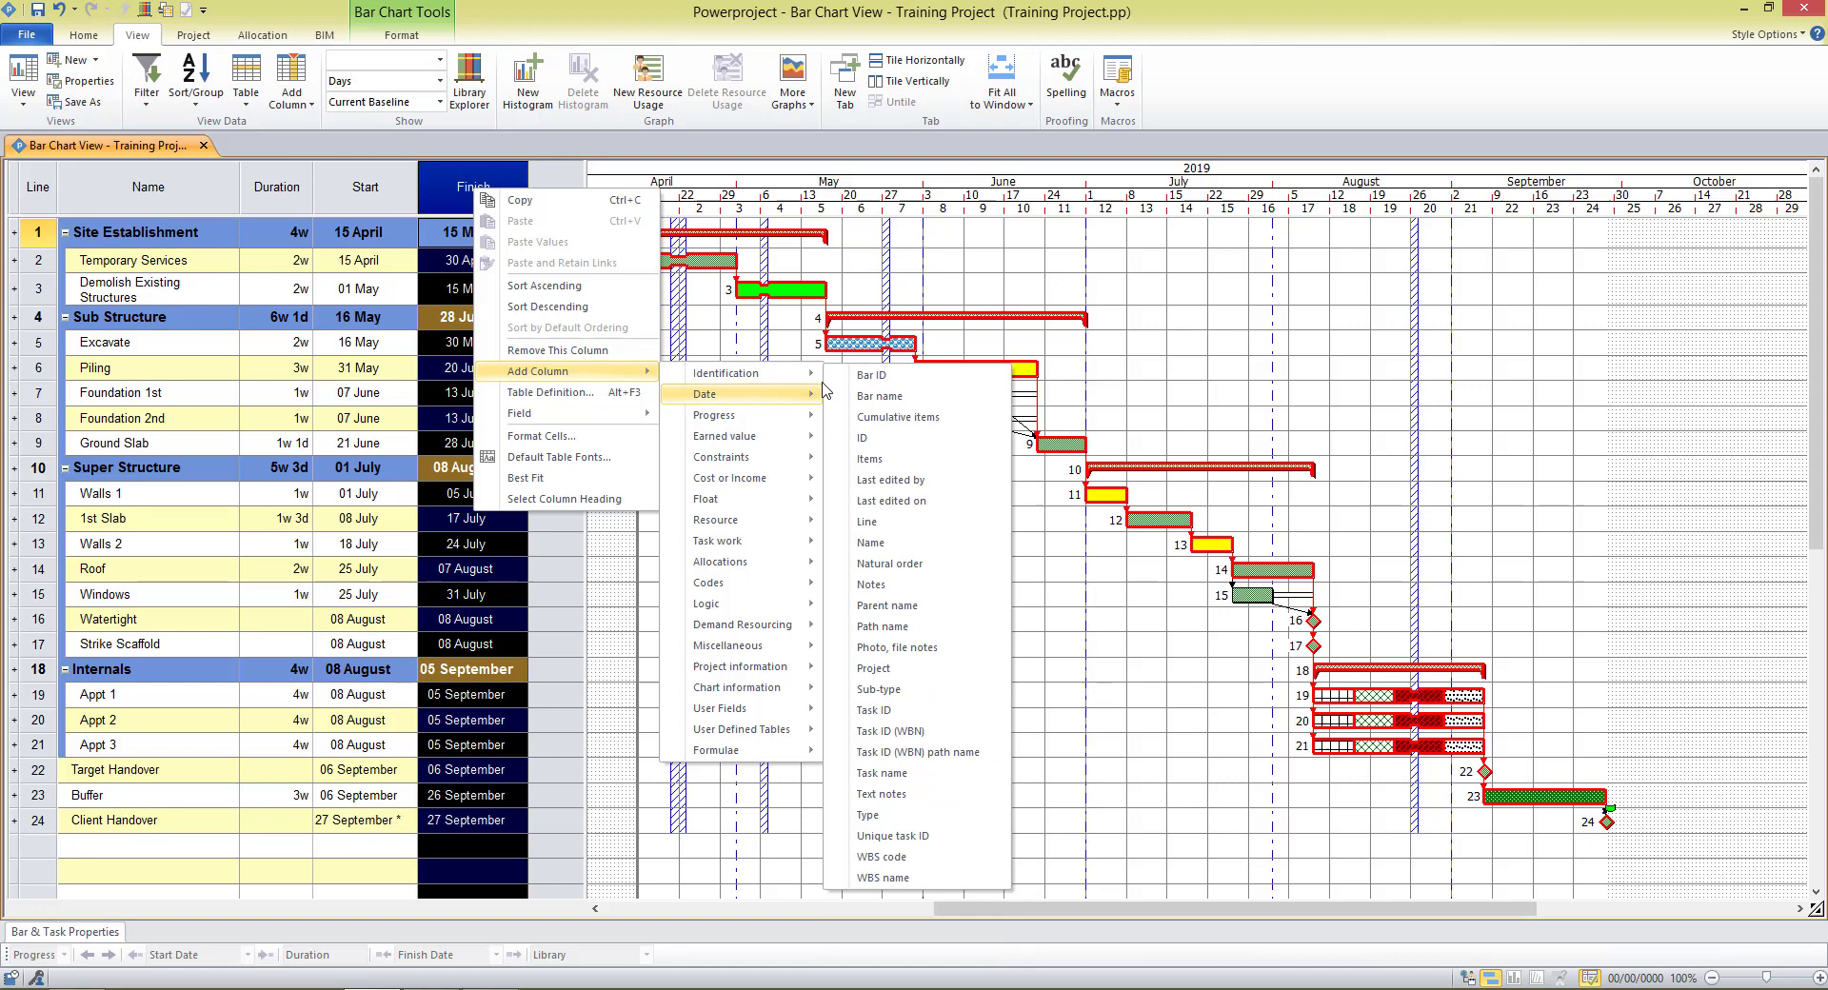
left_click(904, 590)
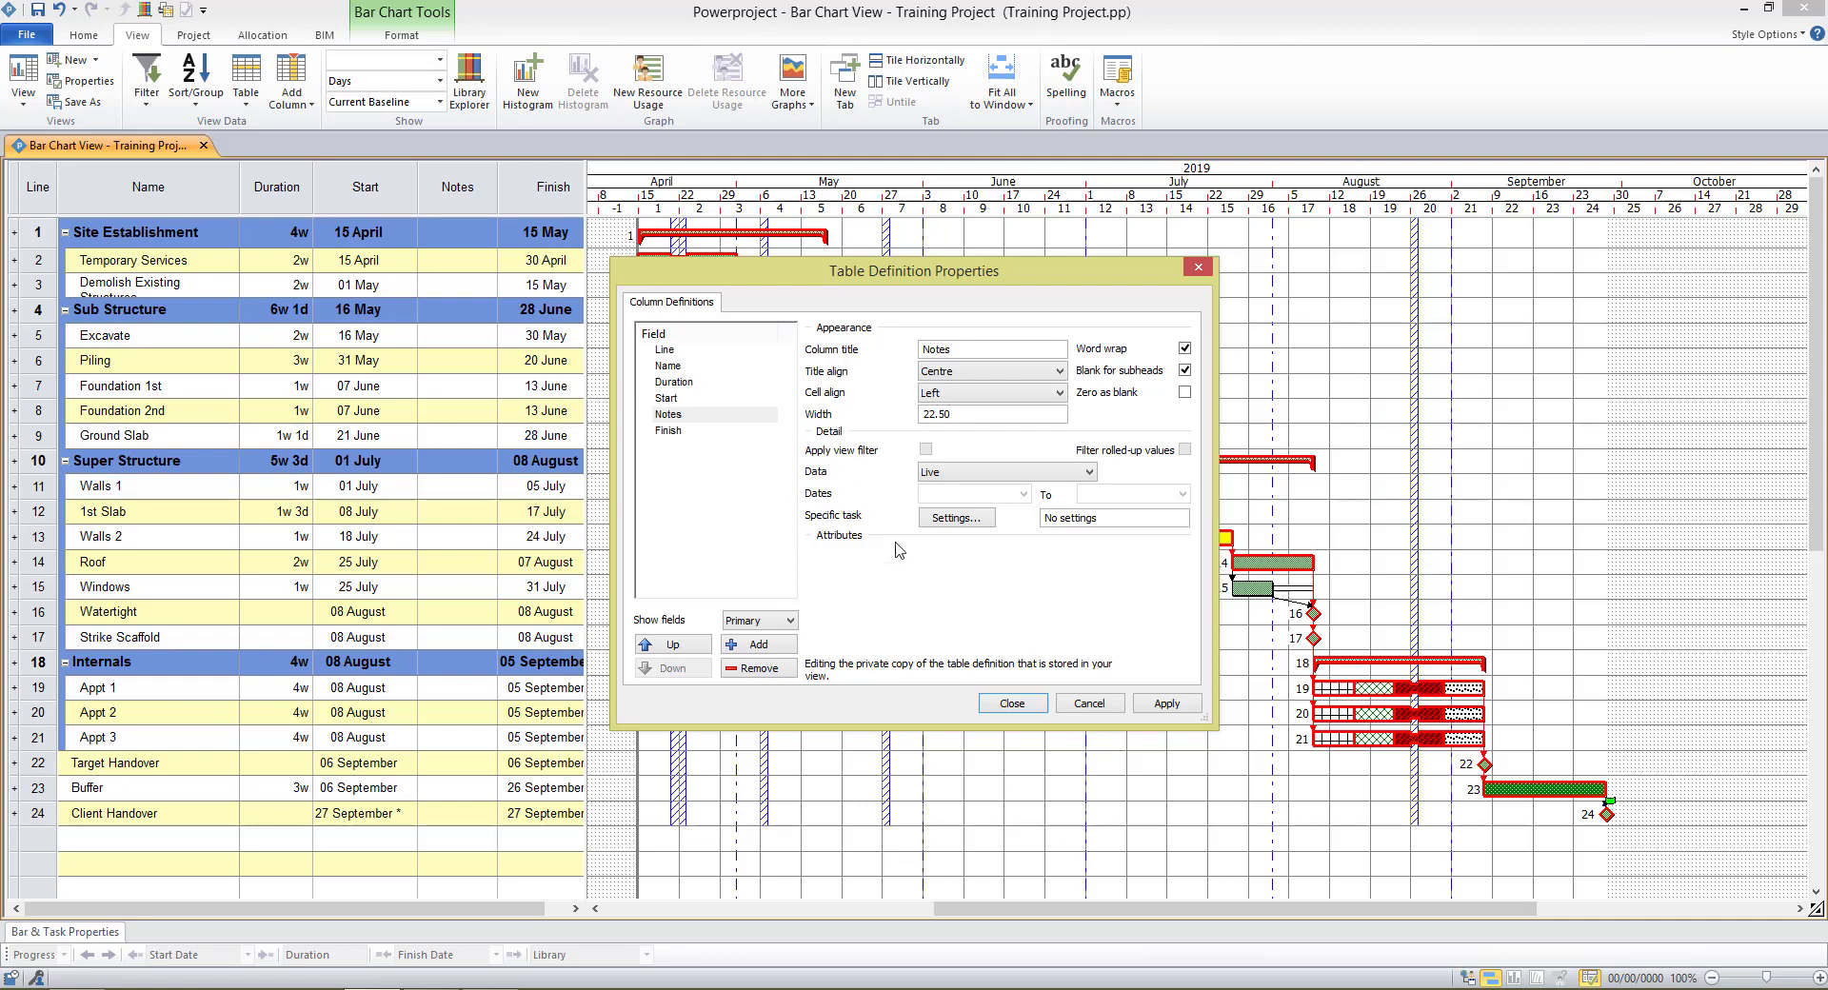
left_click(1012, 704)
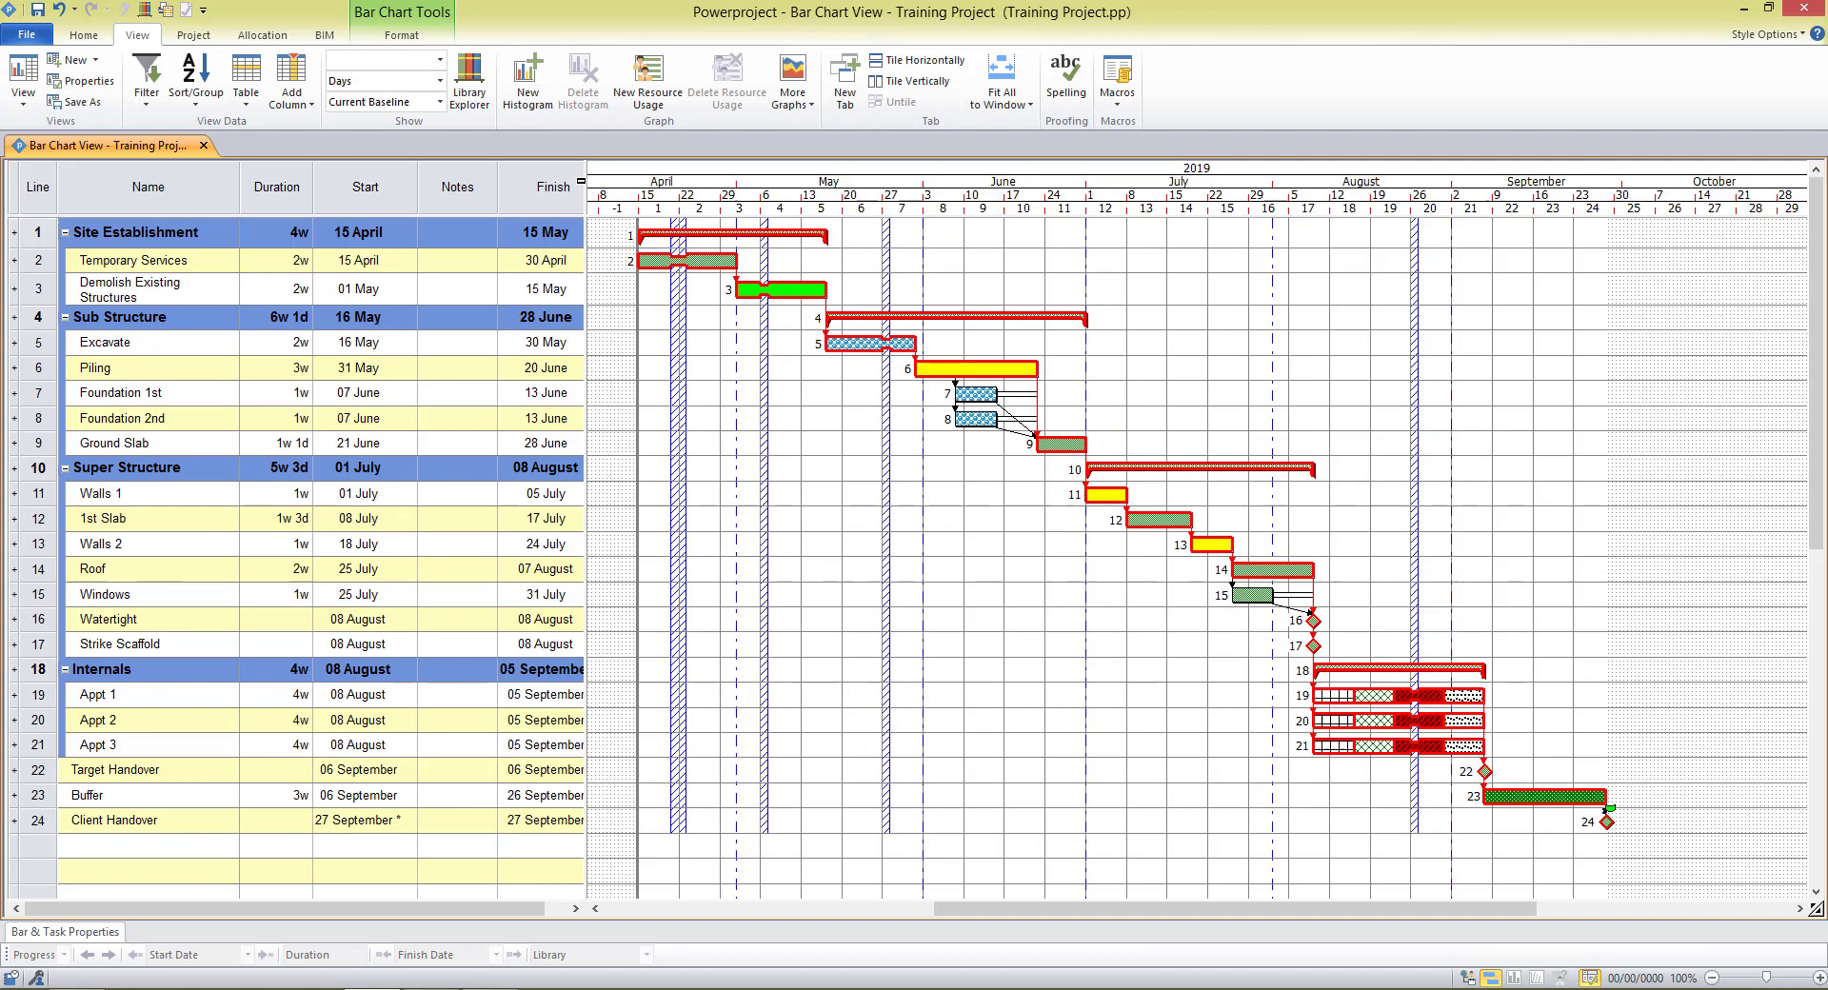
- Move the Notes column to the end of the table after Finish, and widen both the table area and the column
double_click(585, 183)
left_click_drag(640, 177, 676, 177)
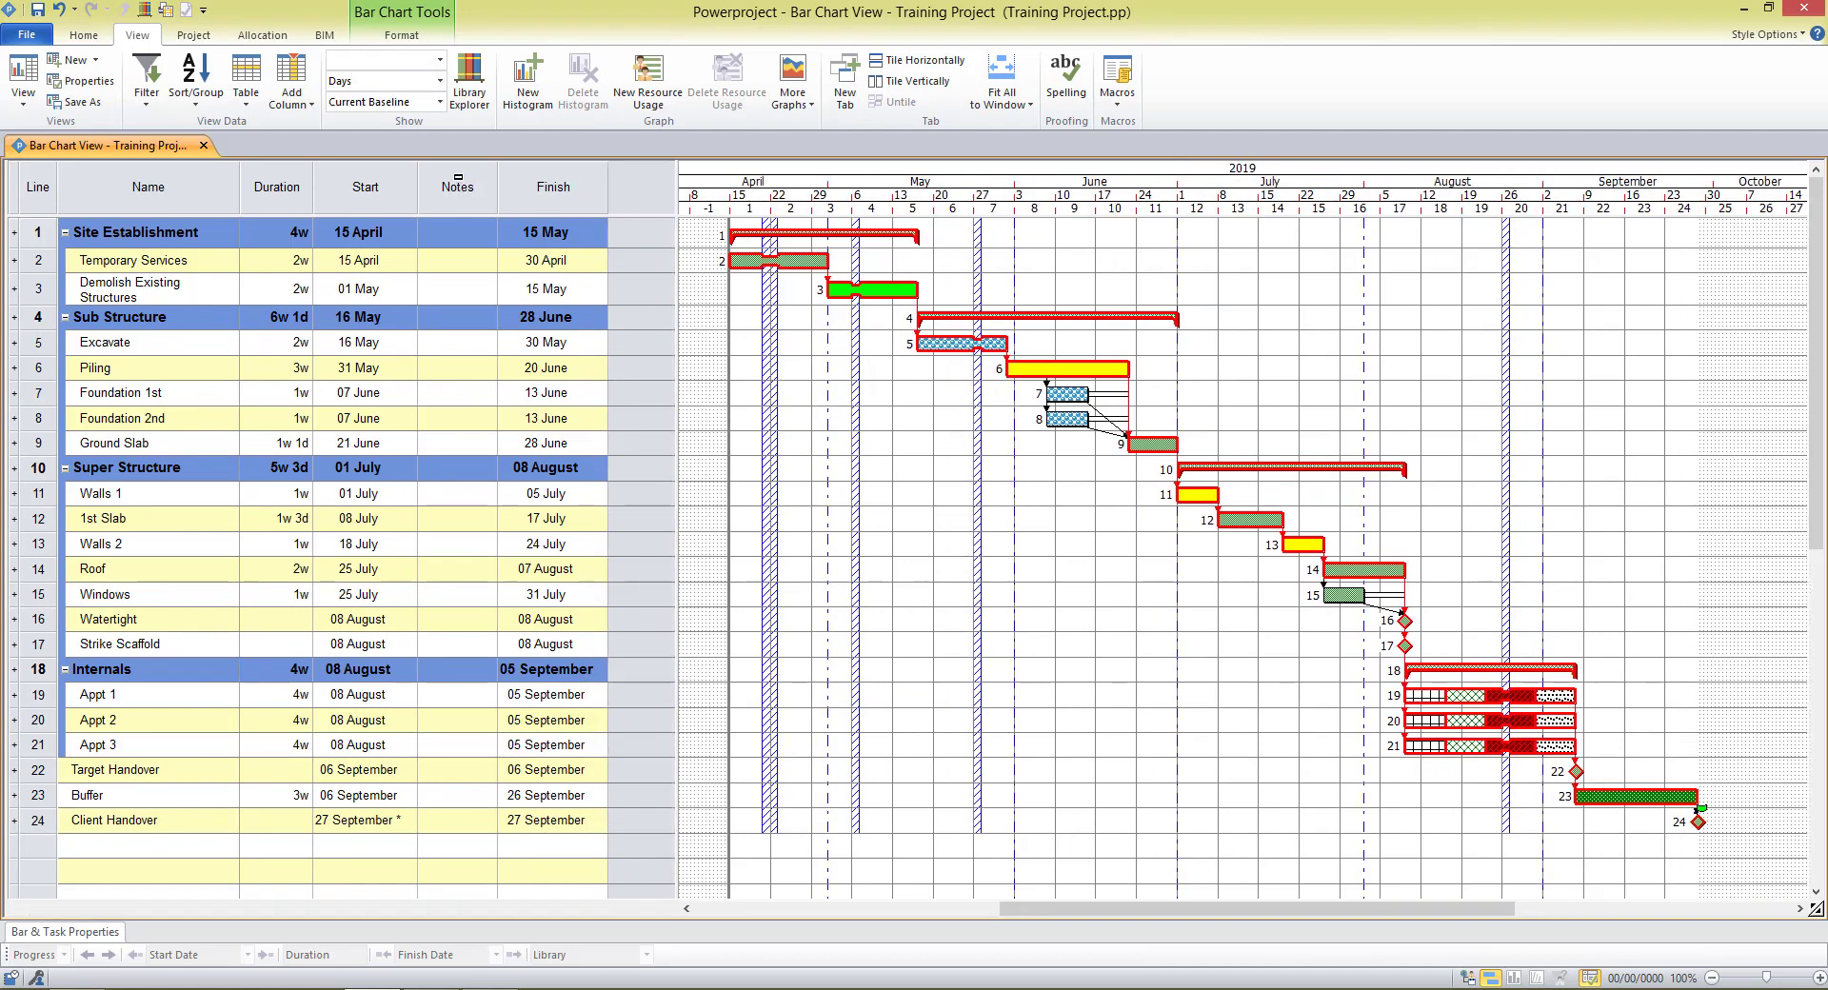
left_click_drag(457, 171, 569, 171)
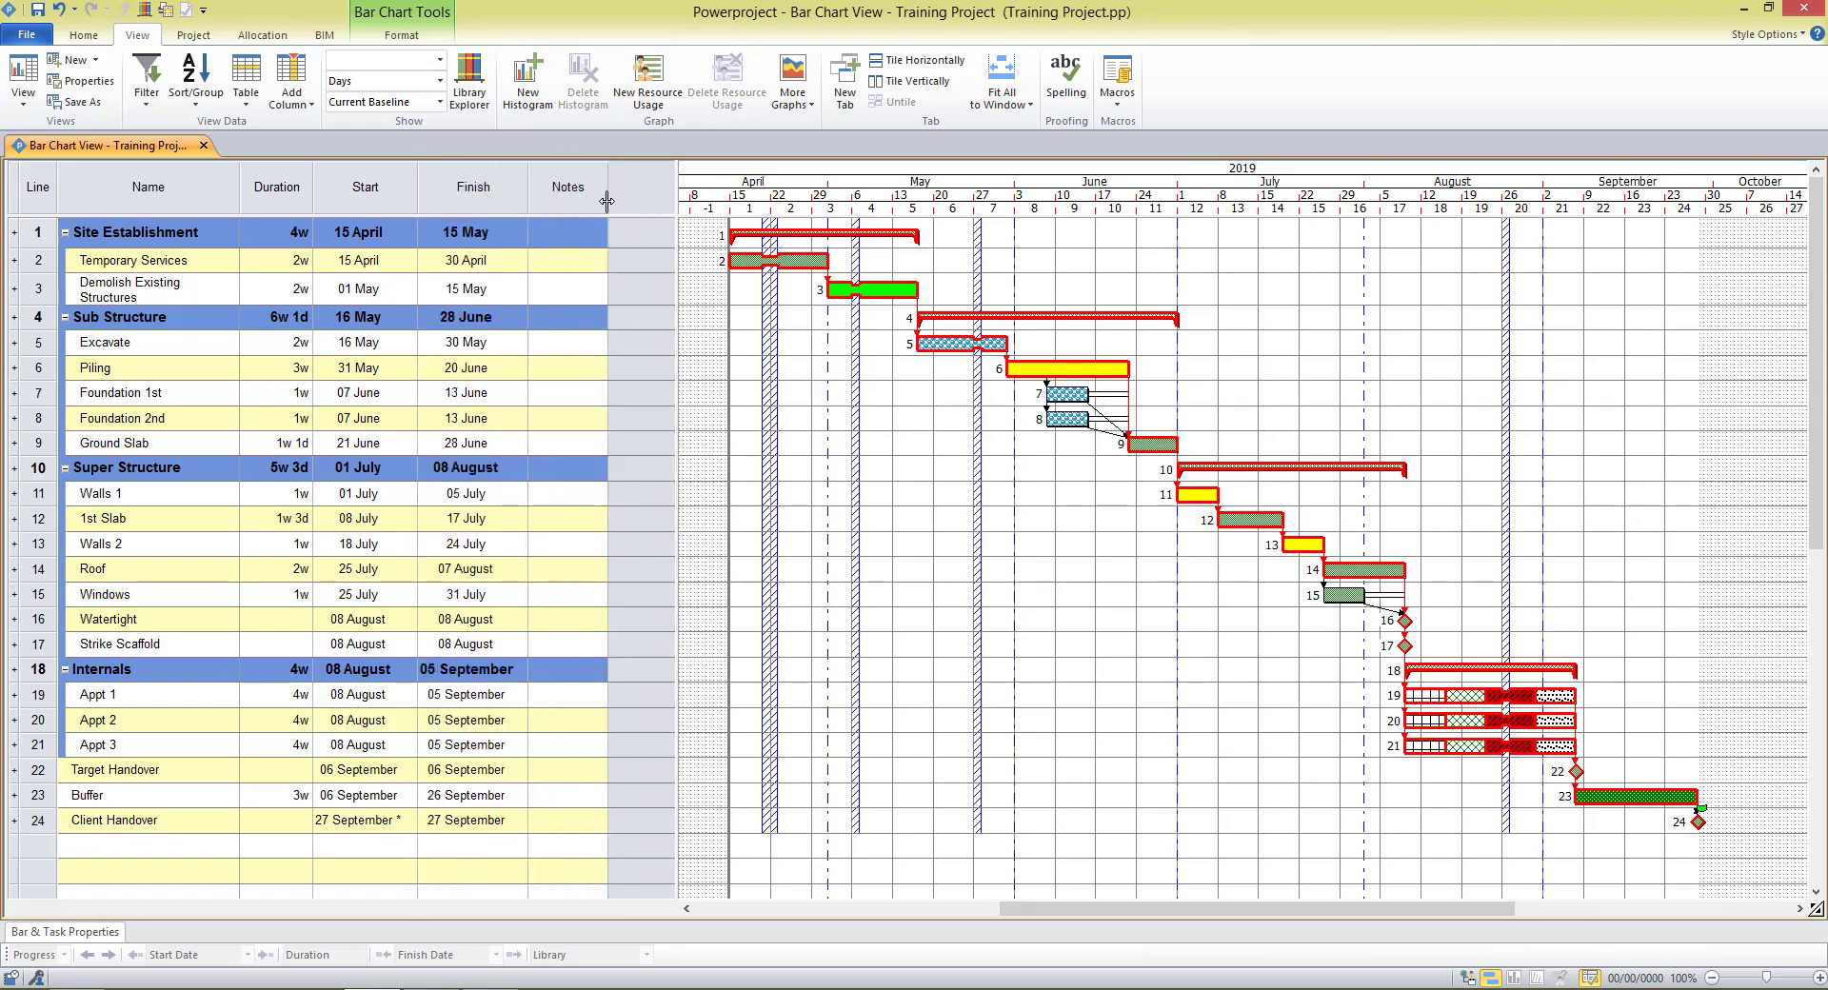
left_click_drag(606, 200, 643, 200)
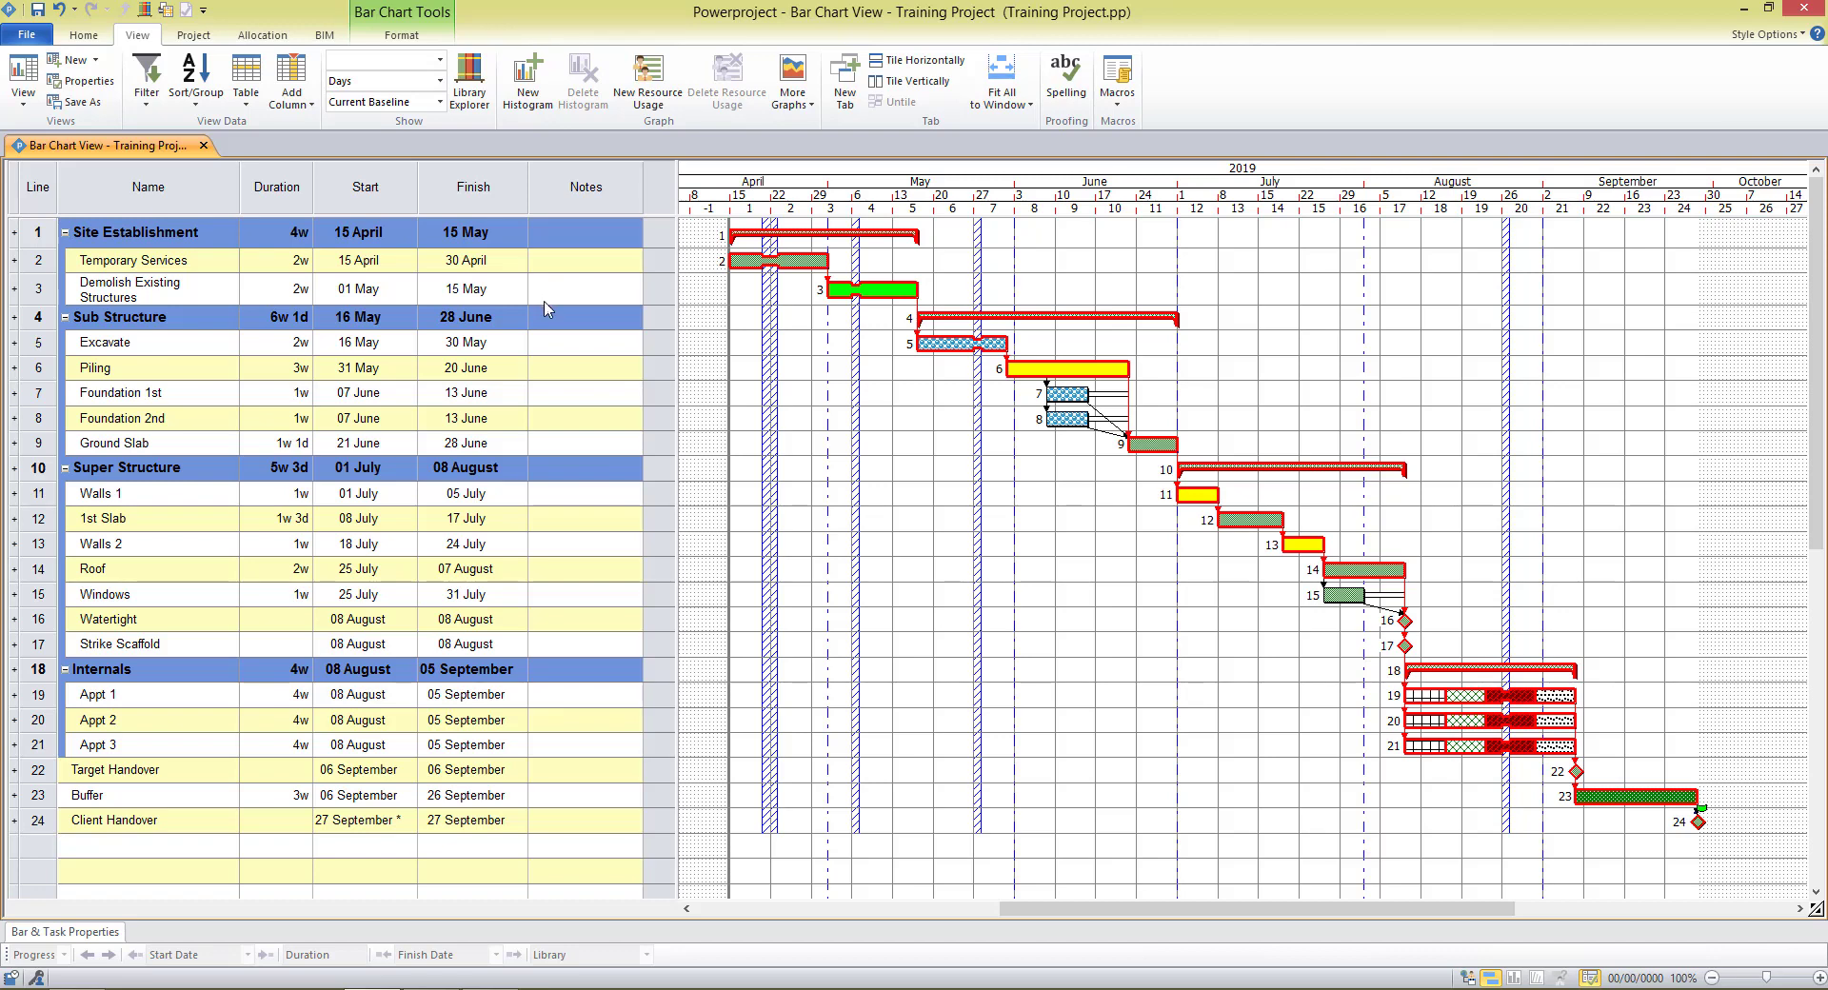
- Save the current table layout as "Notes Table" in the Tasks category
left_click(254, 92)
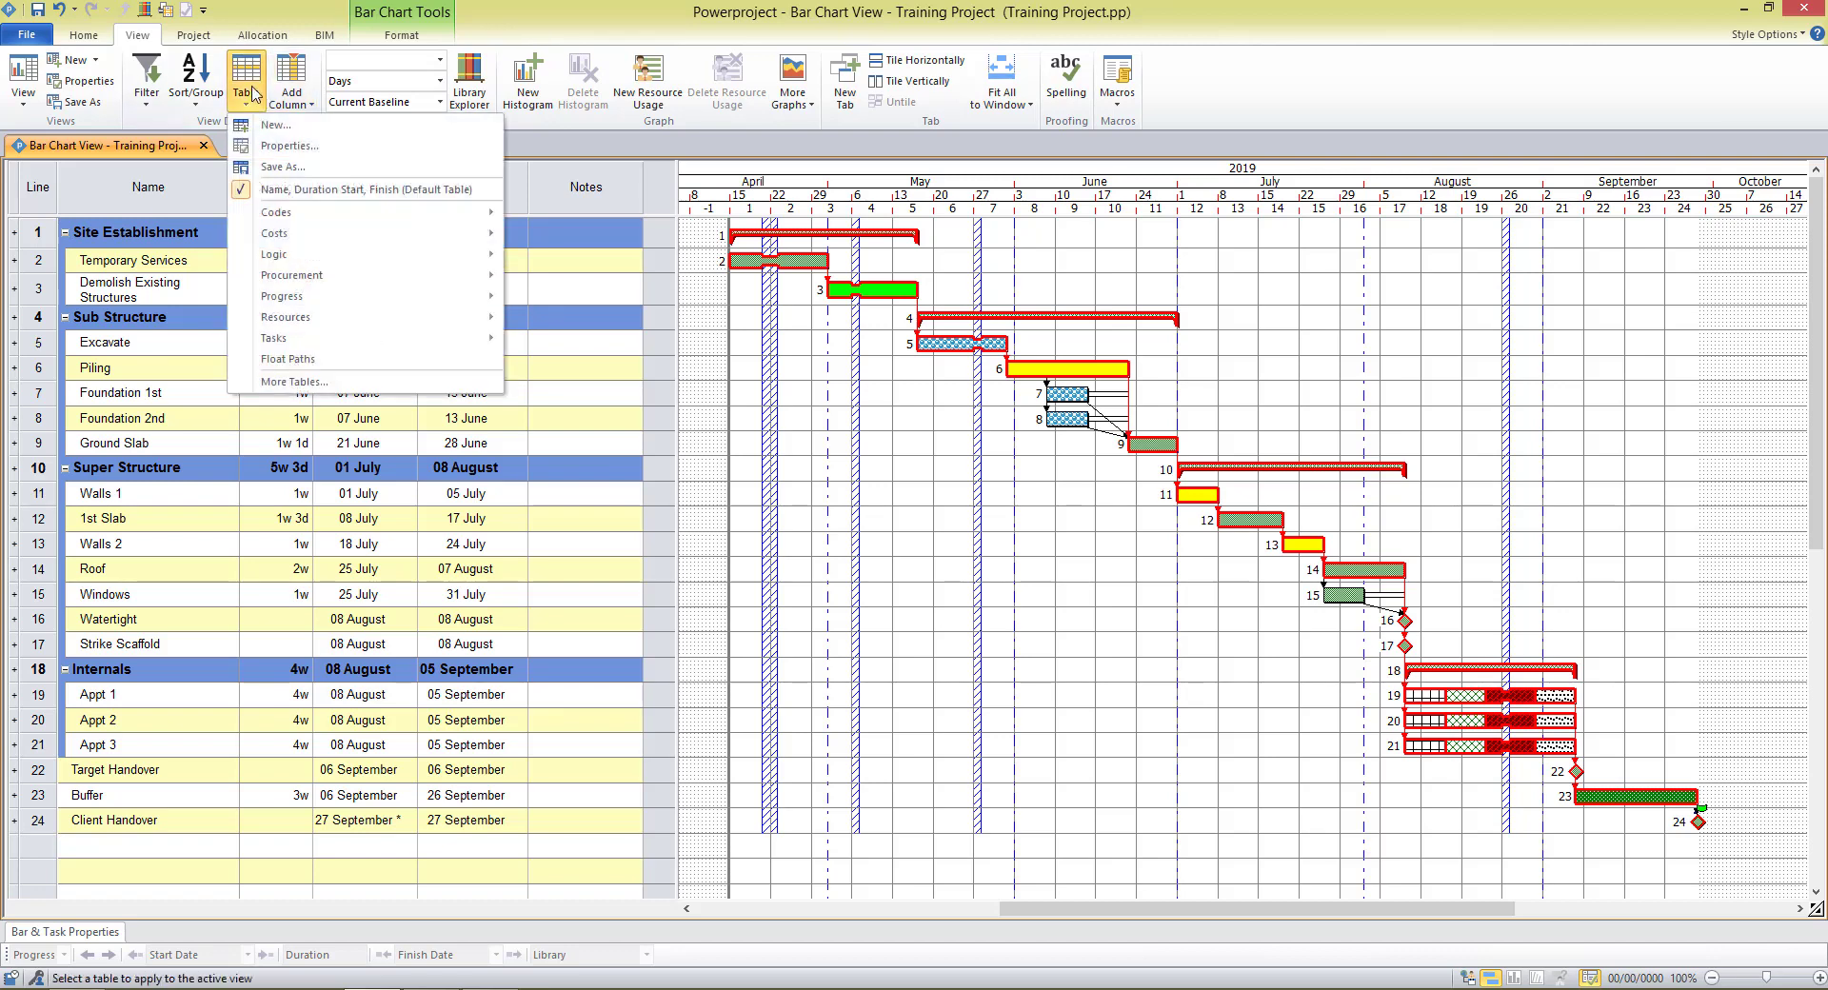
left_click(279, 169)
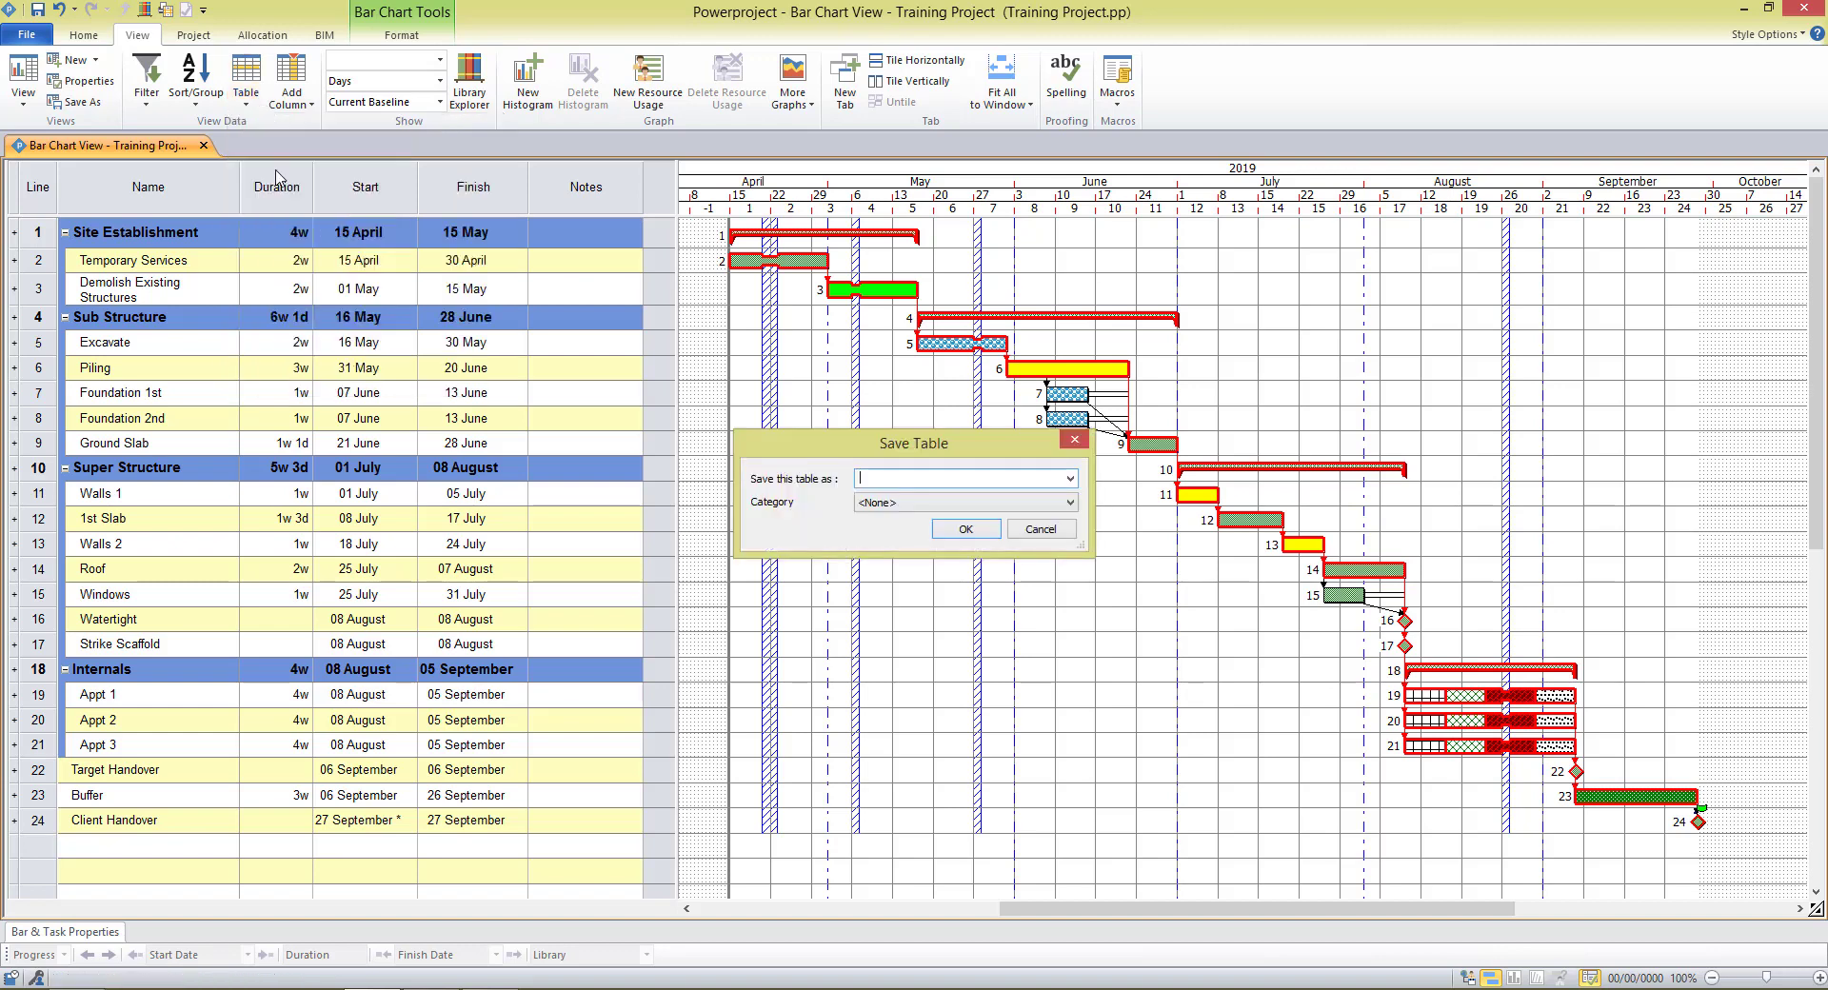
type("Notes Table")
left_click(1070, 502)
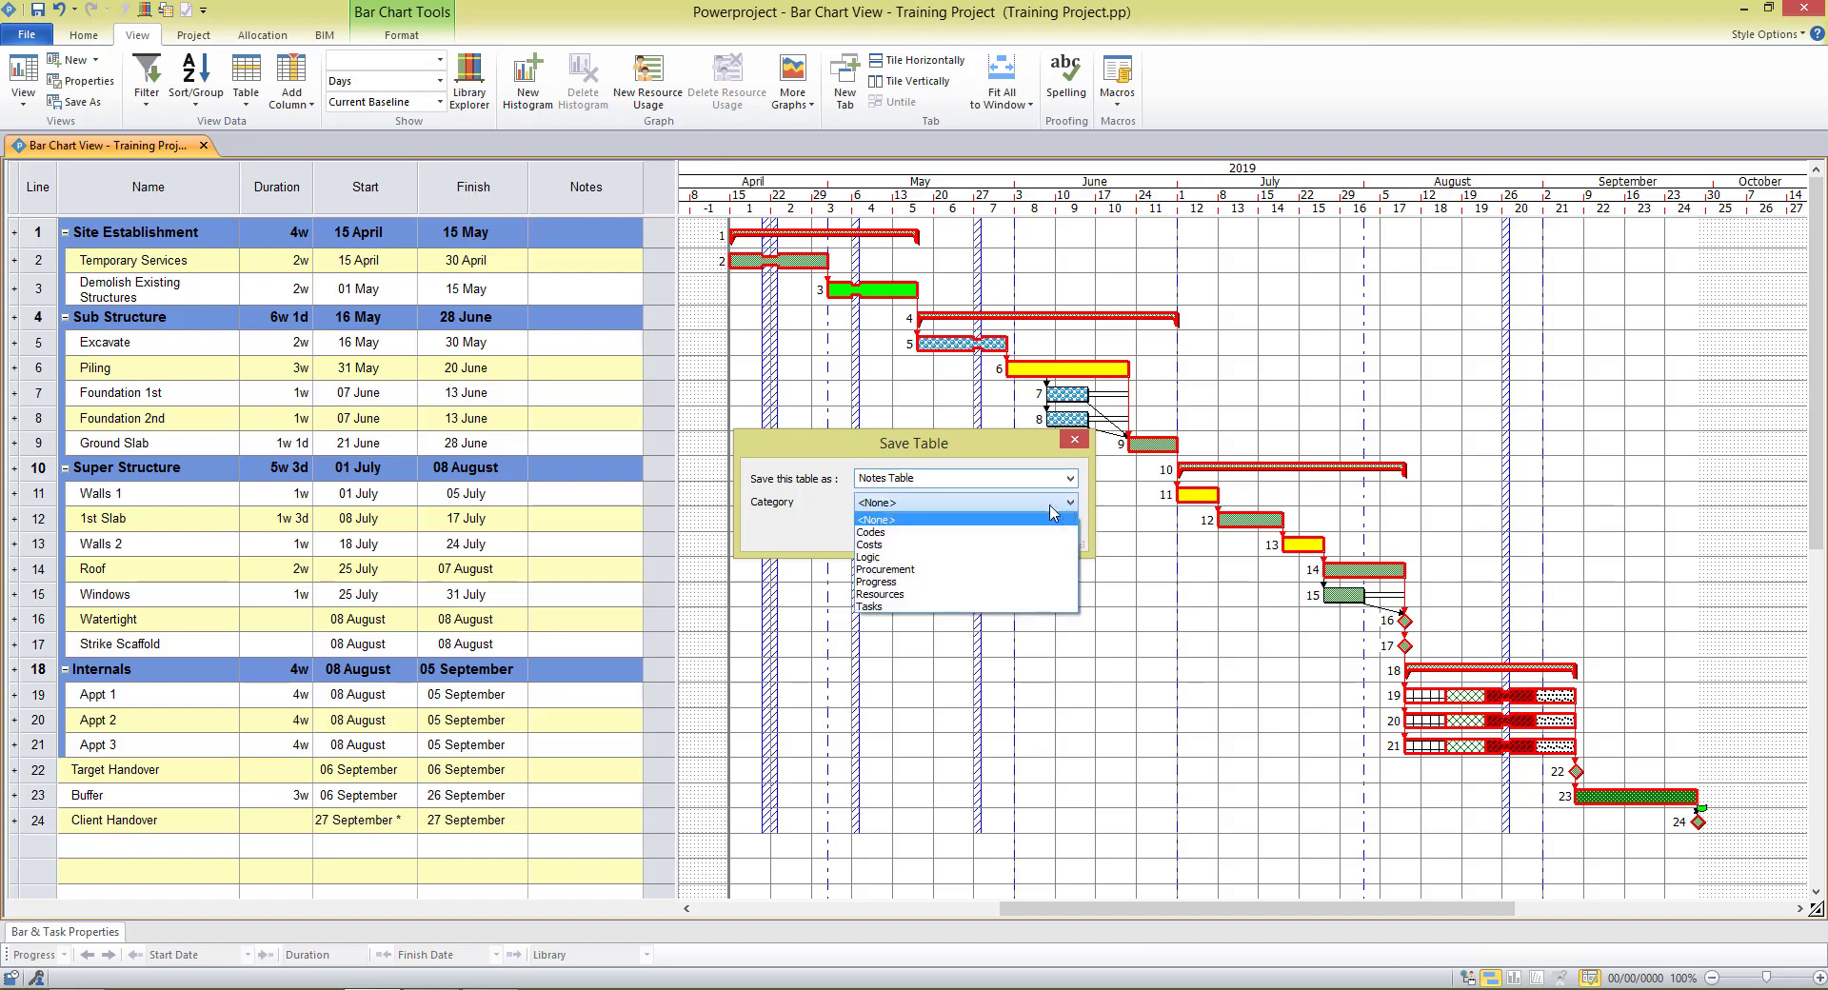
left_click(884, 606)
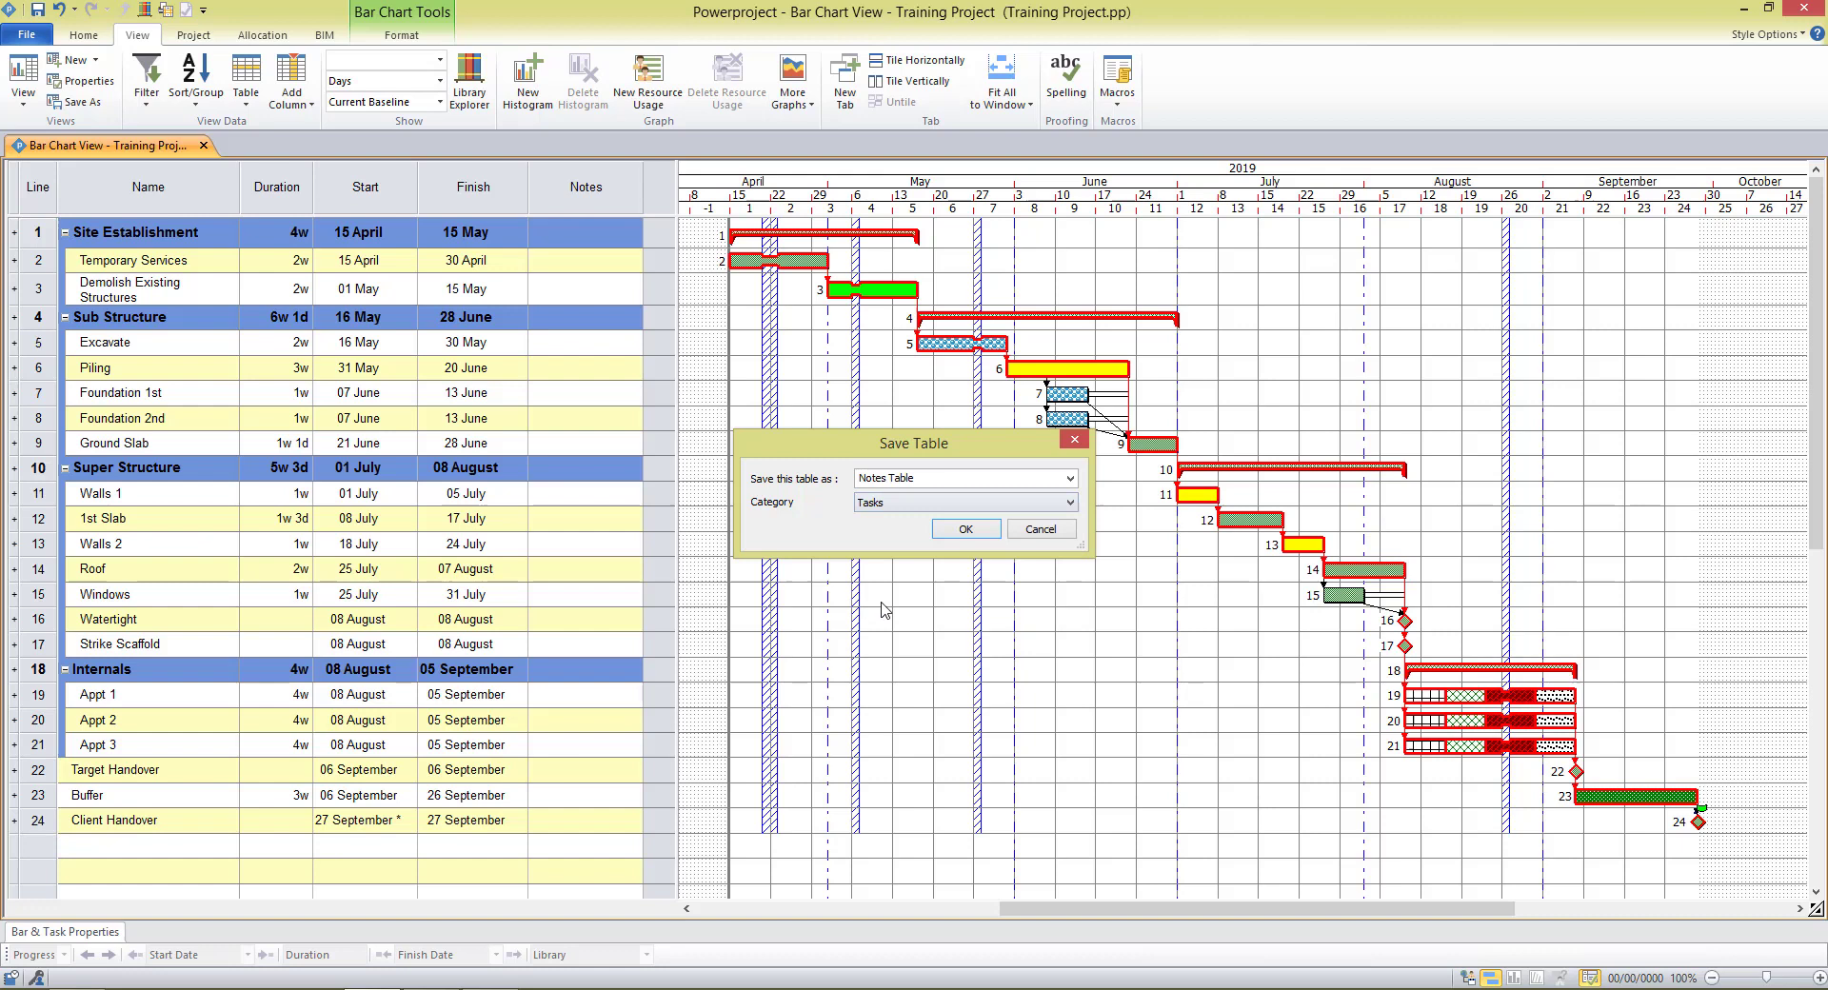
left_click(955, 541)
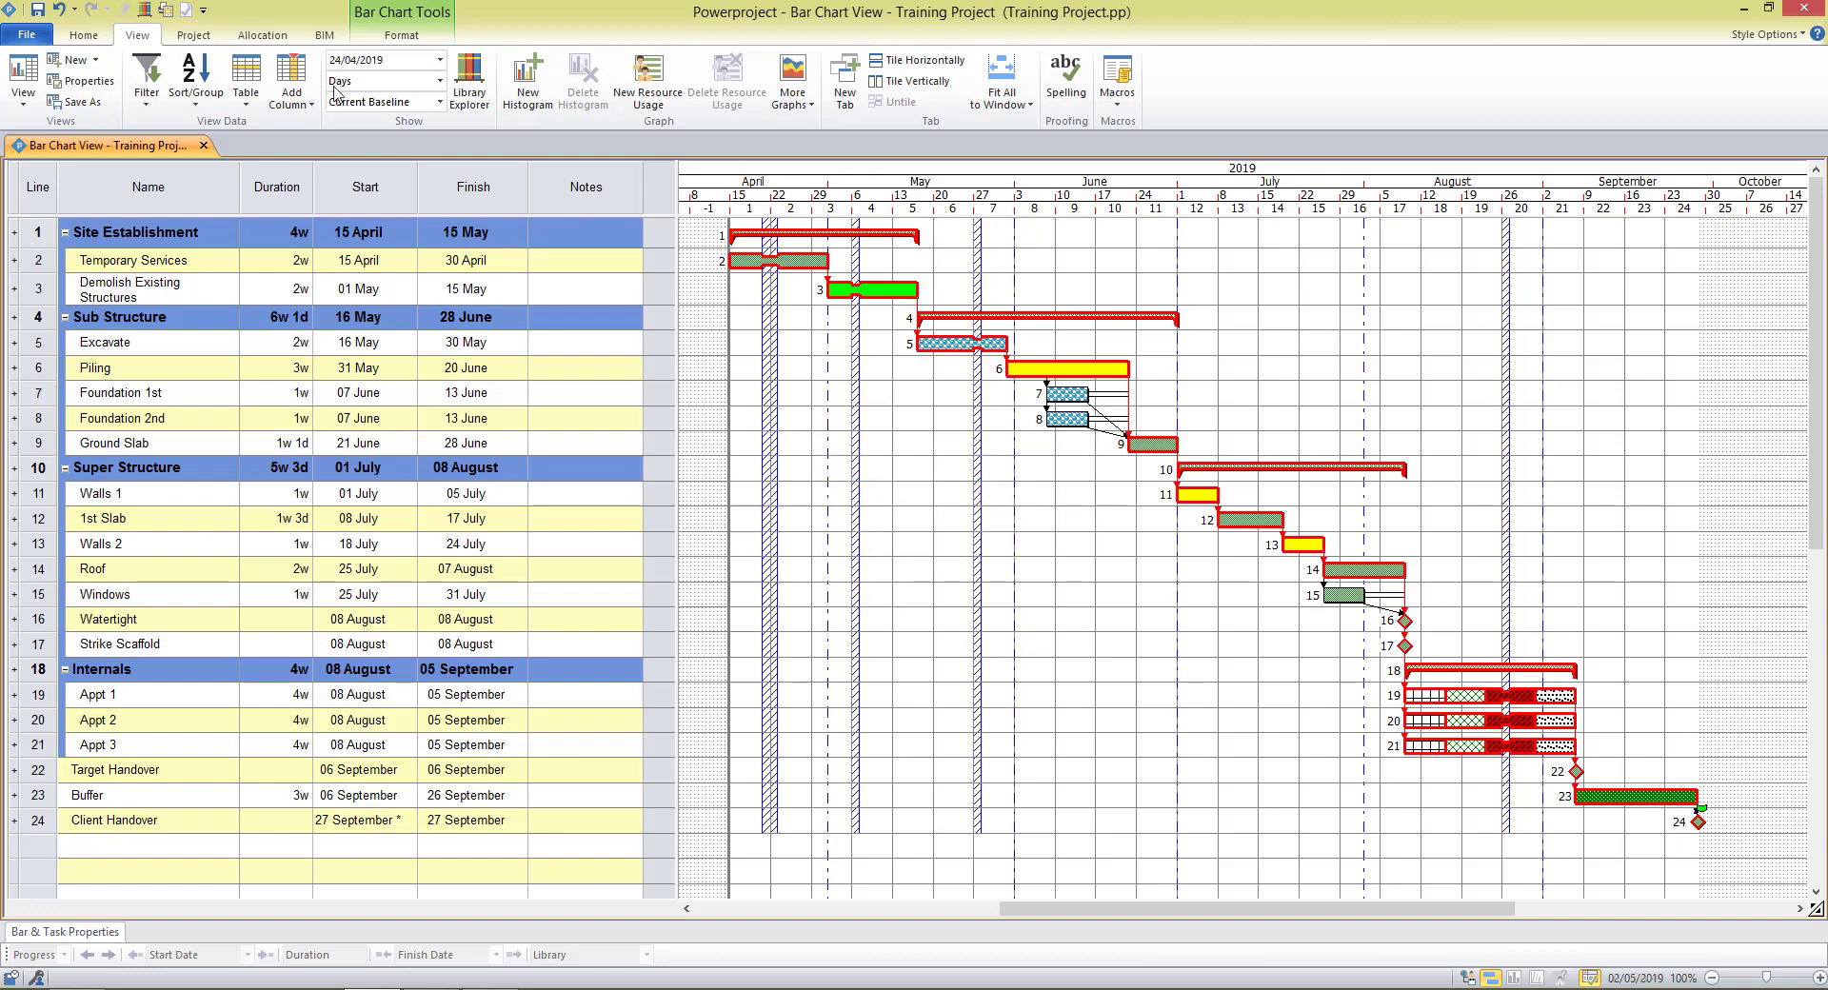
- Switch the view to the default Name, Duration Start, Finish table, and reapply the saved Notes Table
left_click(245, 96)
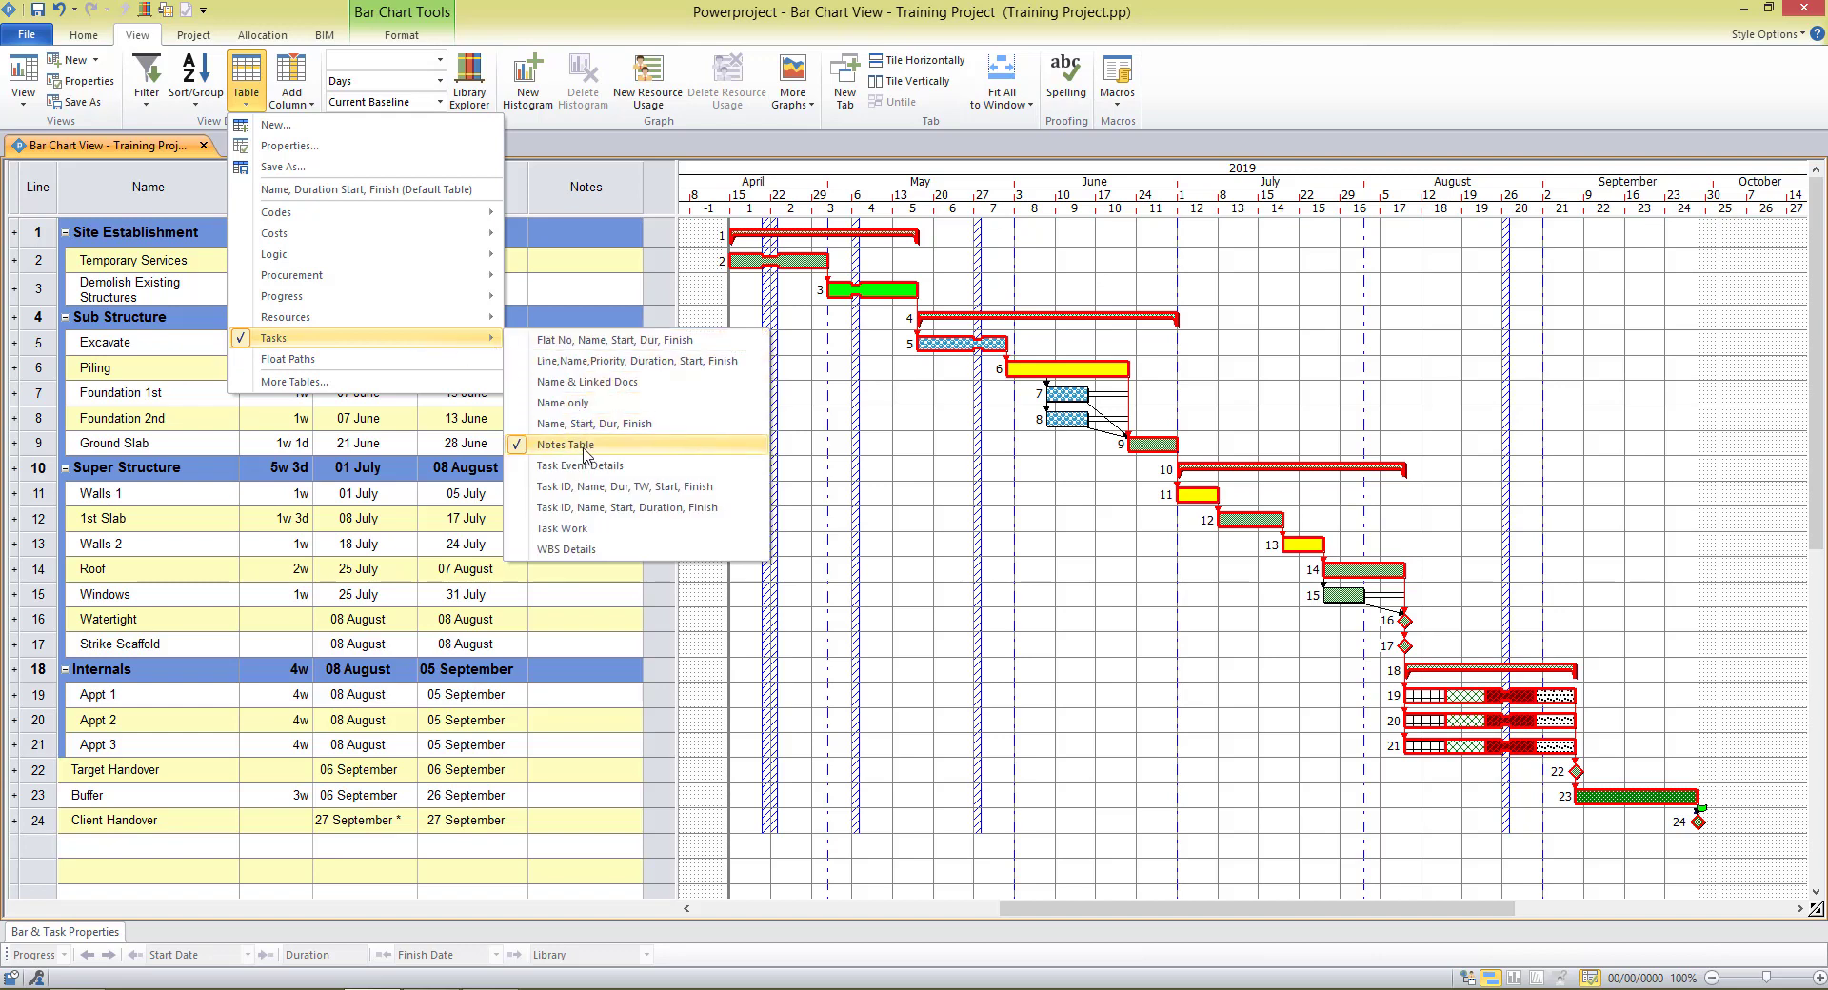
left_click(420, 194)
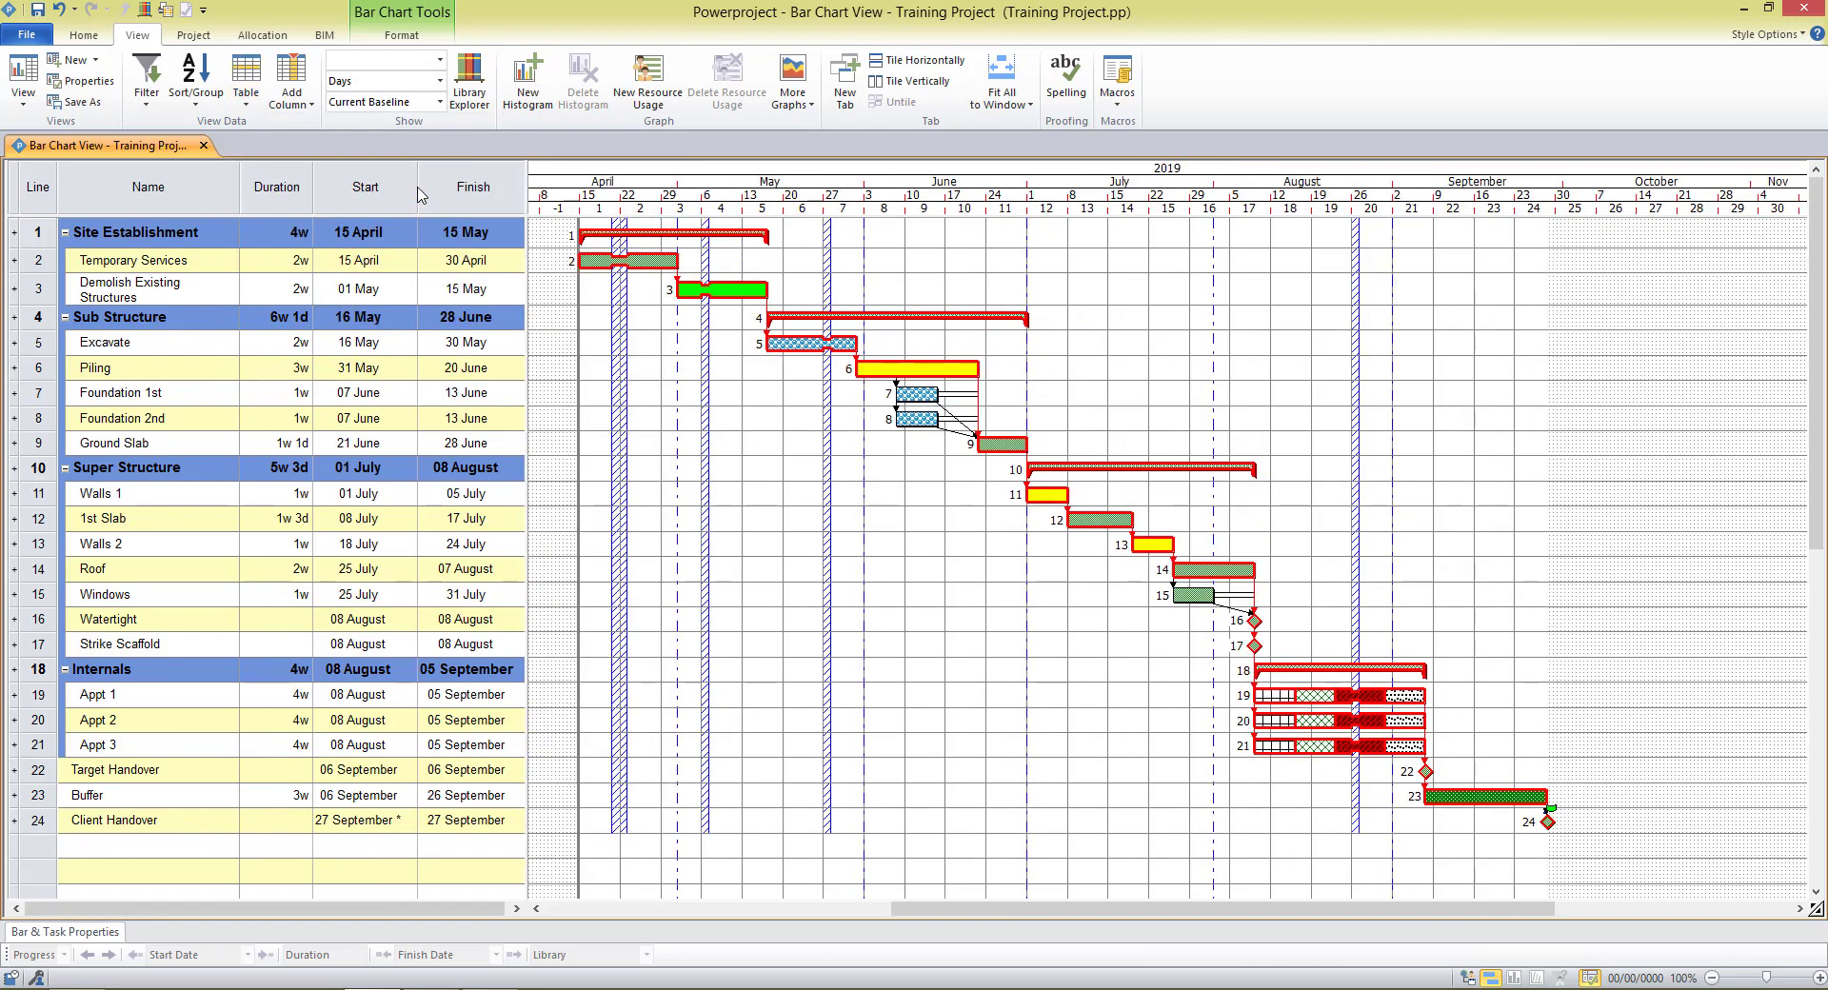
left_click(251, 108)
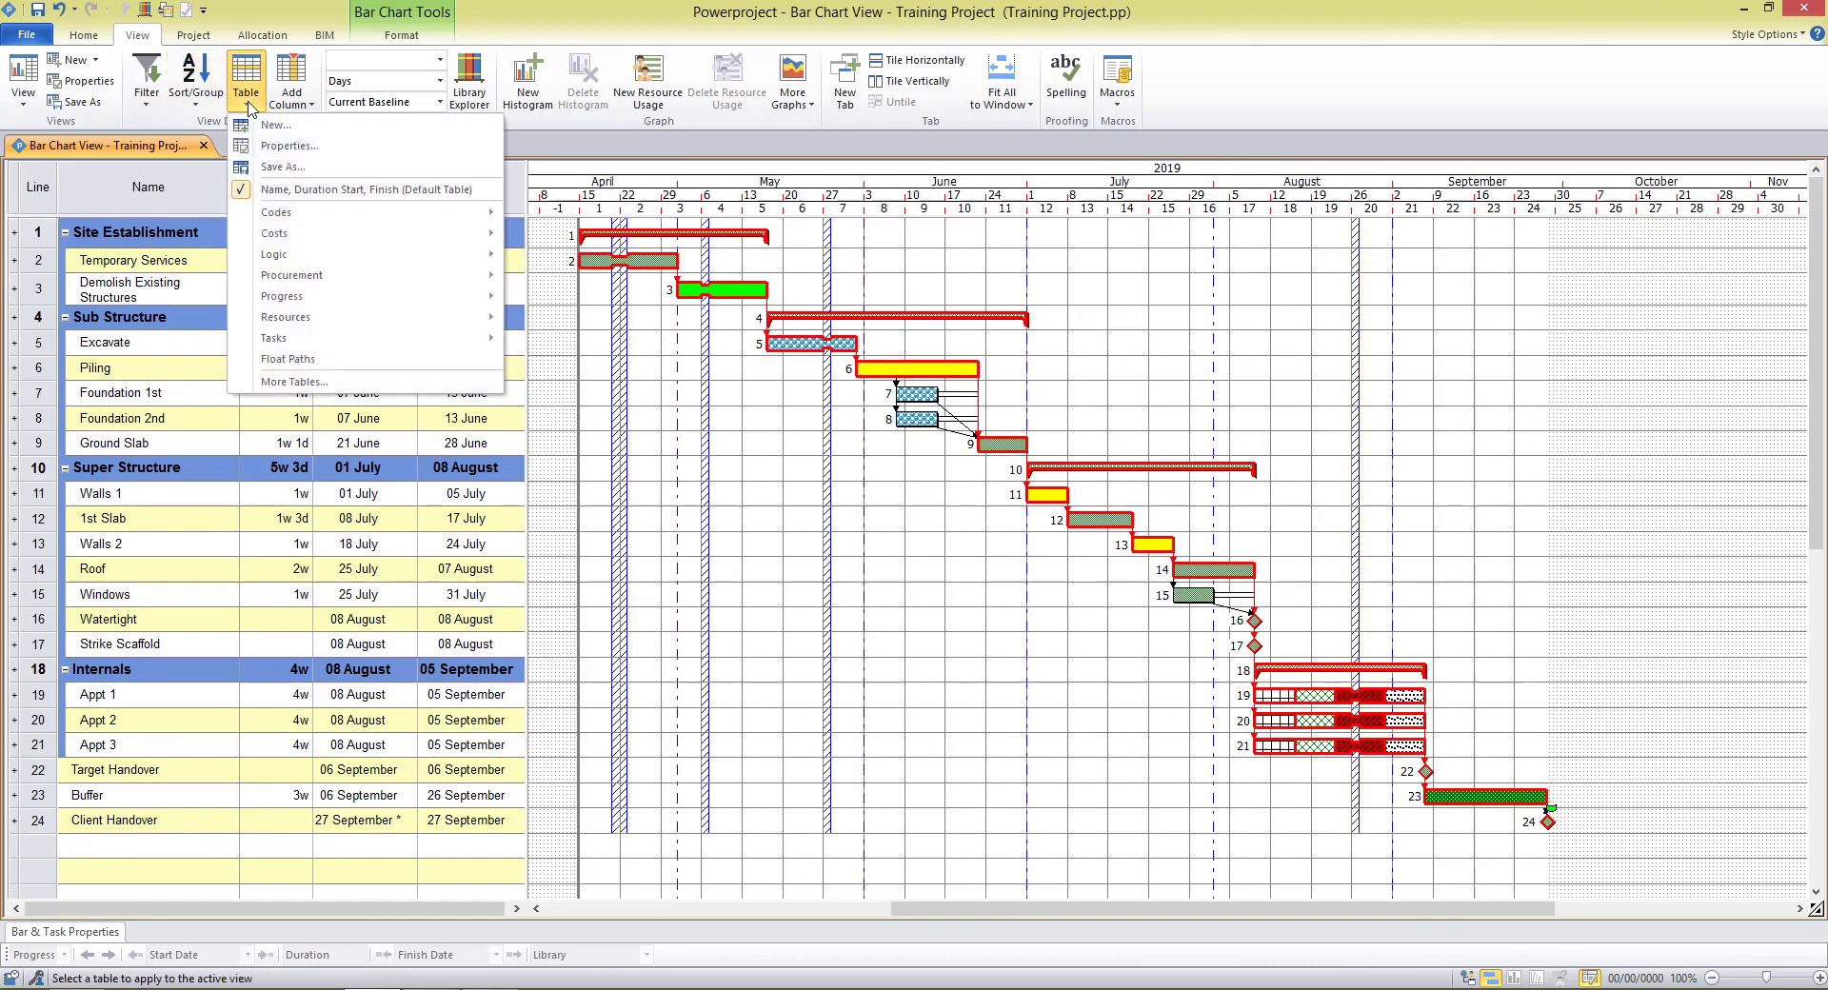
mouse_move(299, 341)
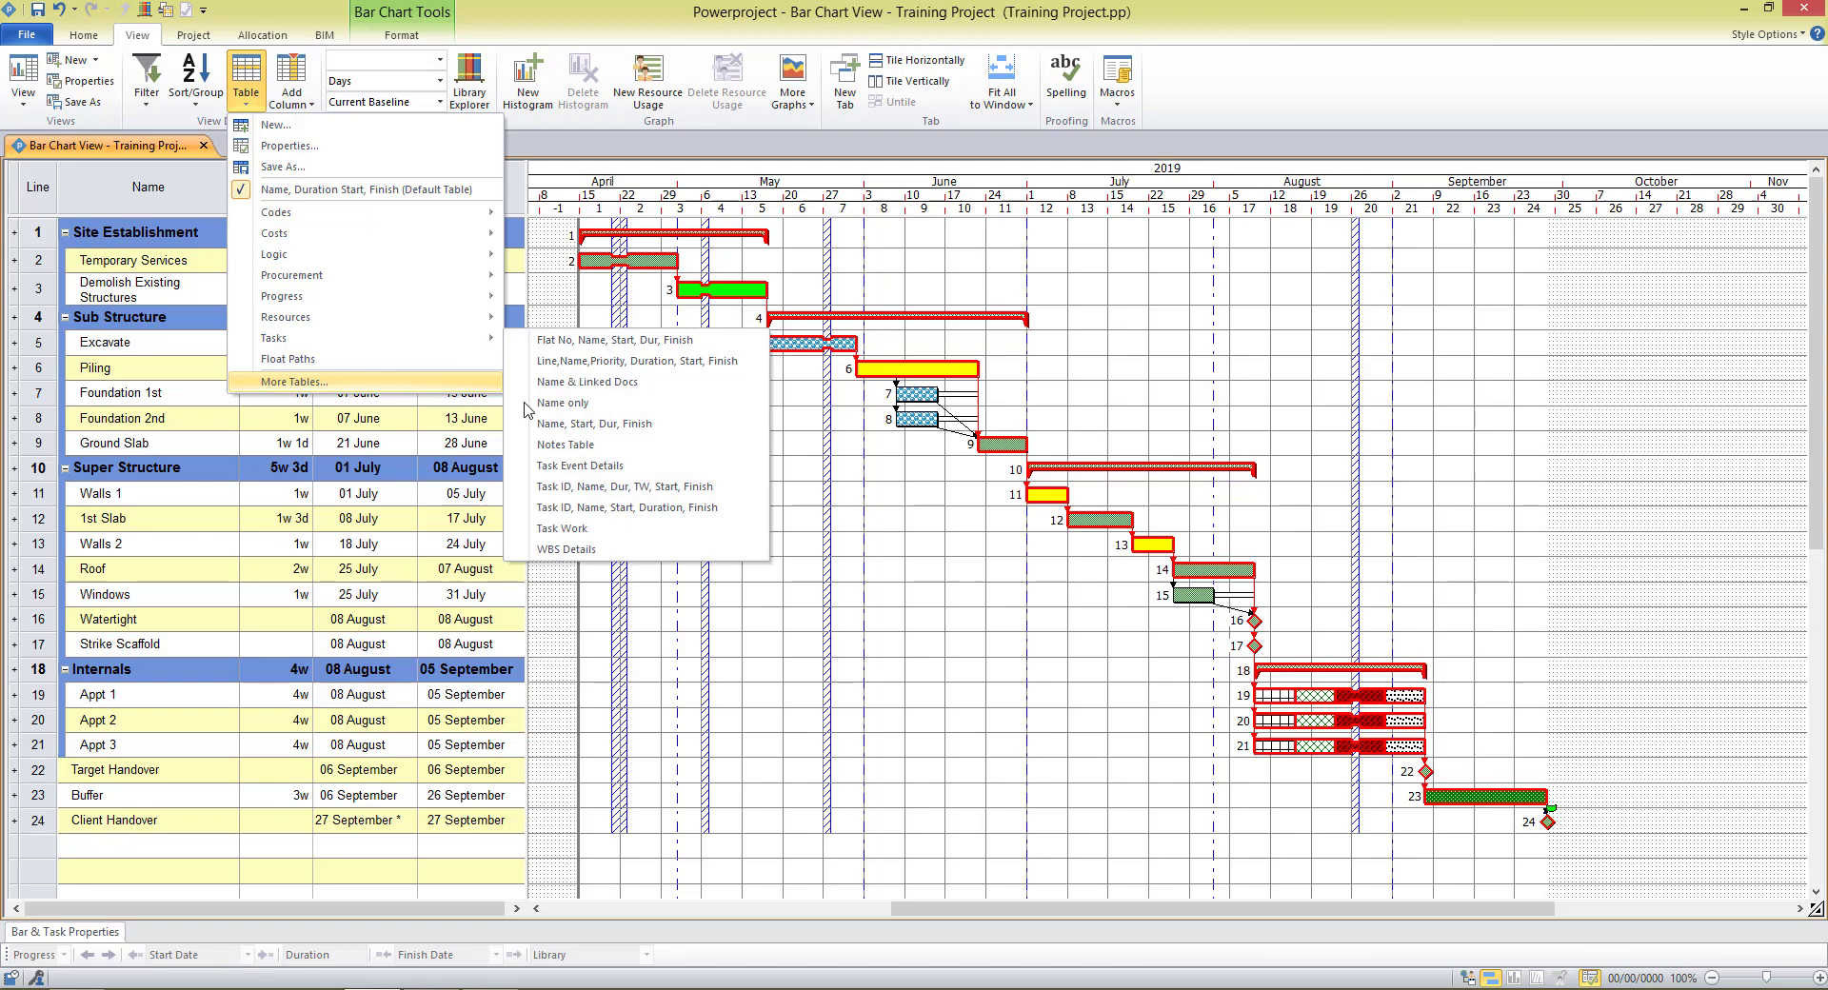
left_click(574, 447)
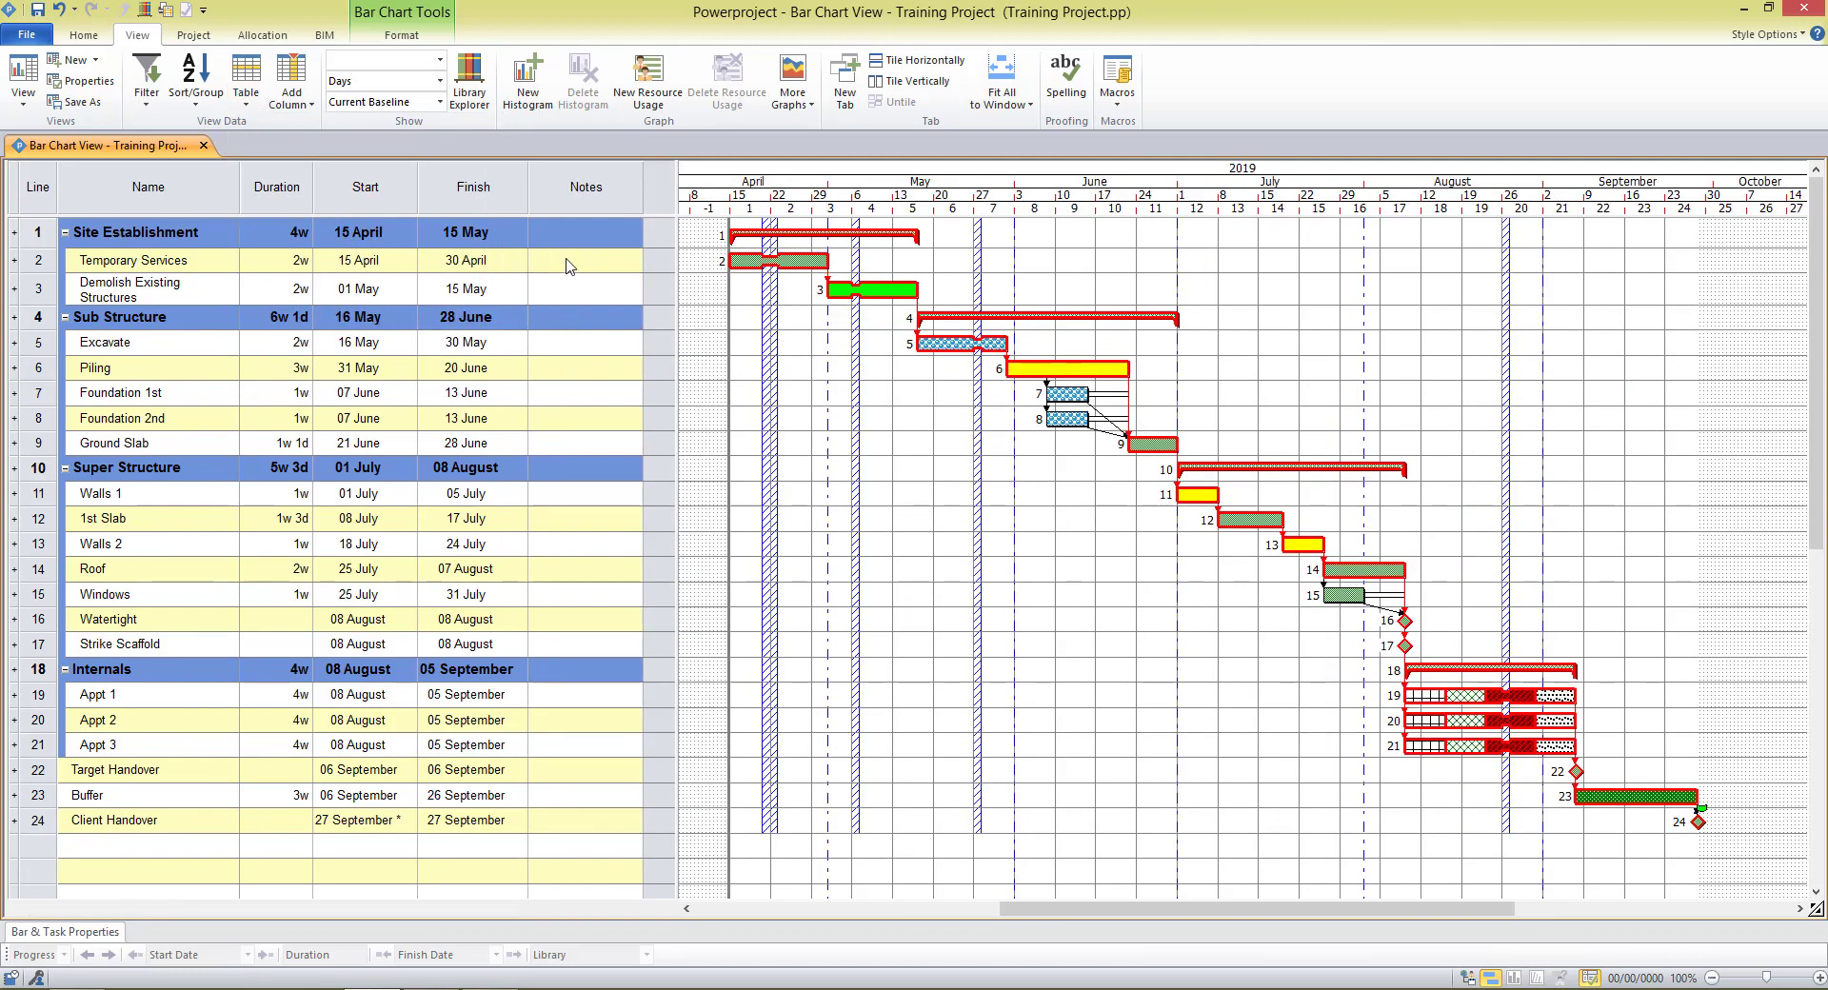
- Enter "Write a note" in the Notes cell of Temporary Services and narrow the table area to hide the Notes column
left_click(575, 261)
type("Write")
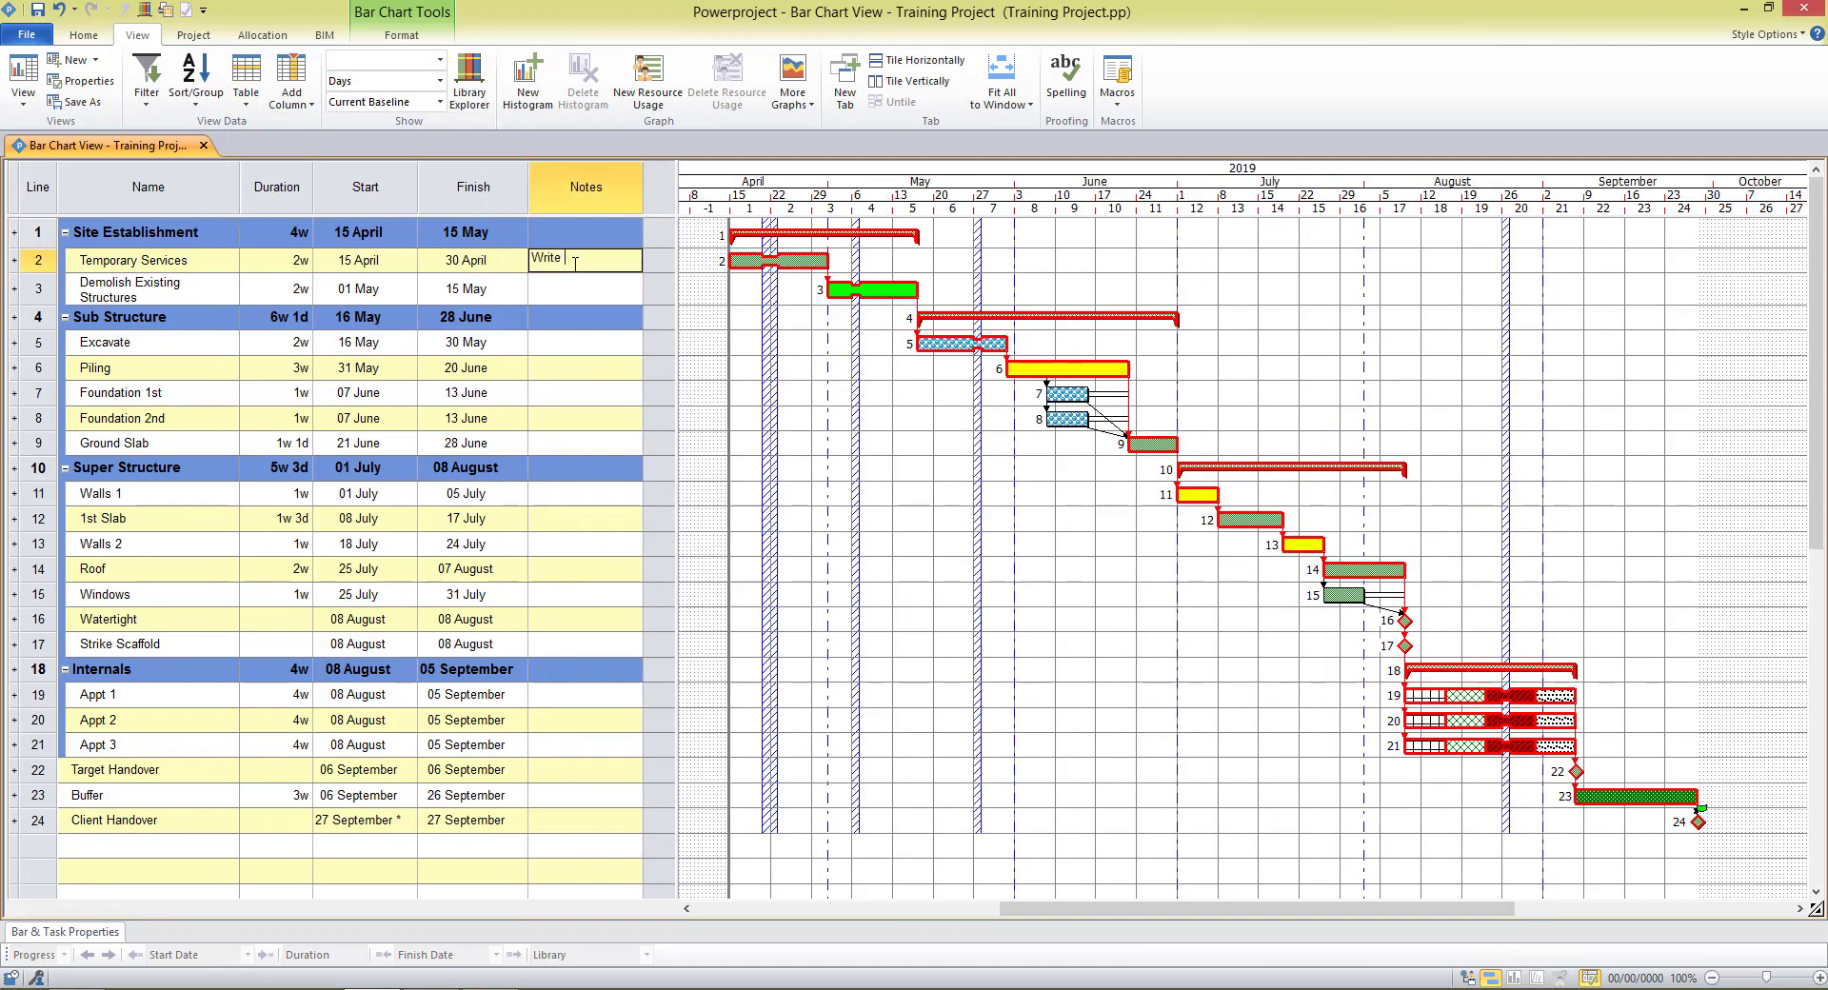
type(" a note")
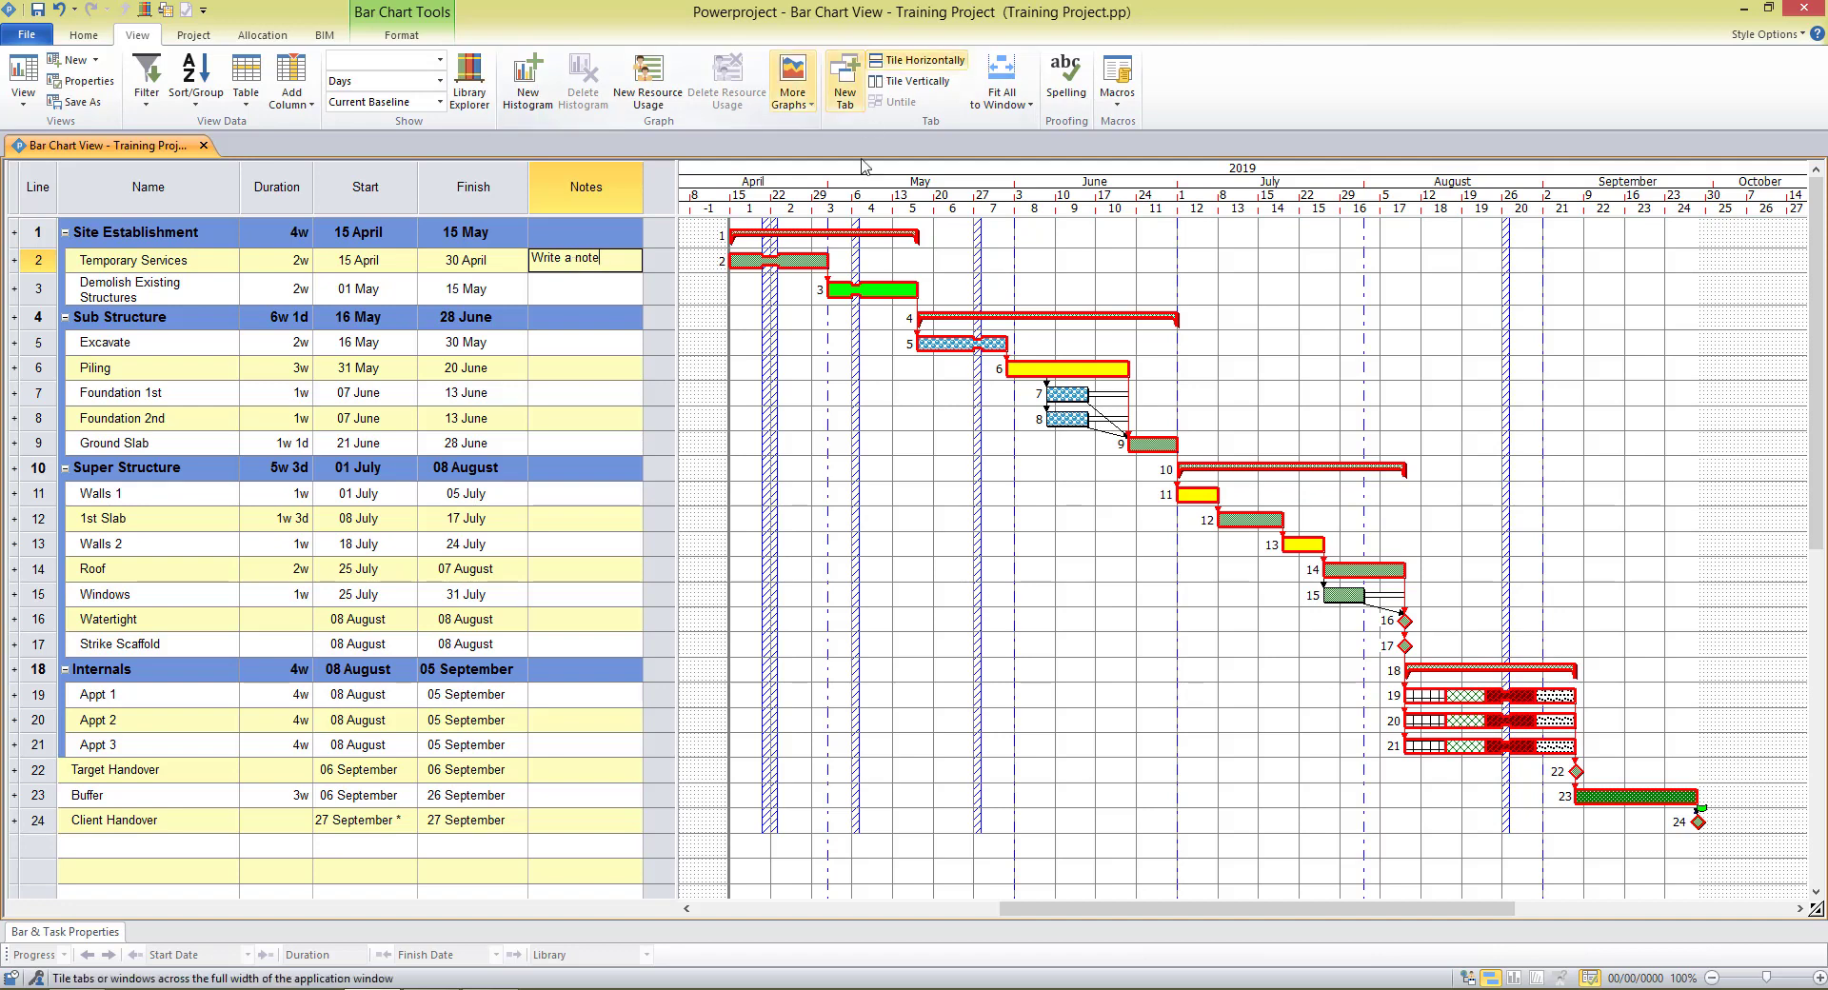
left_click(803, 392)
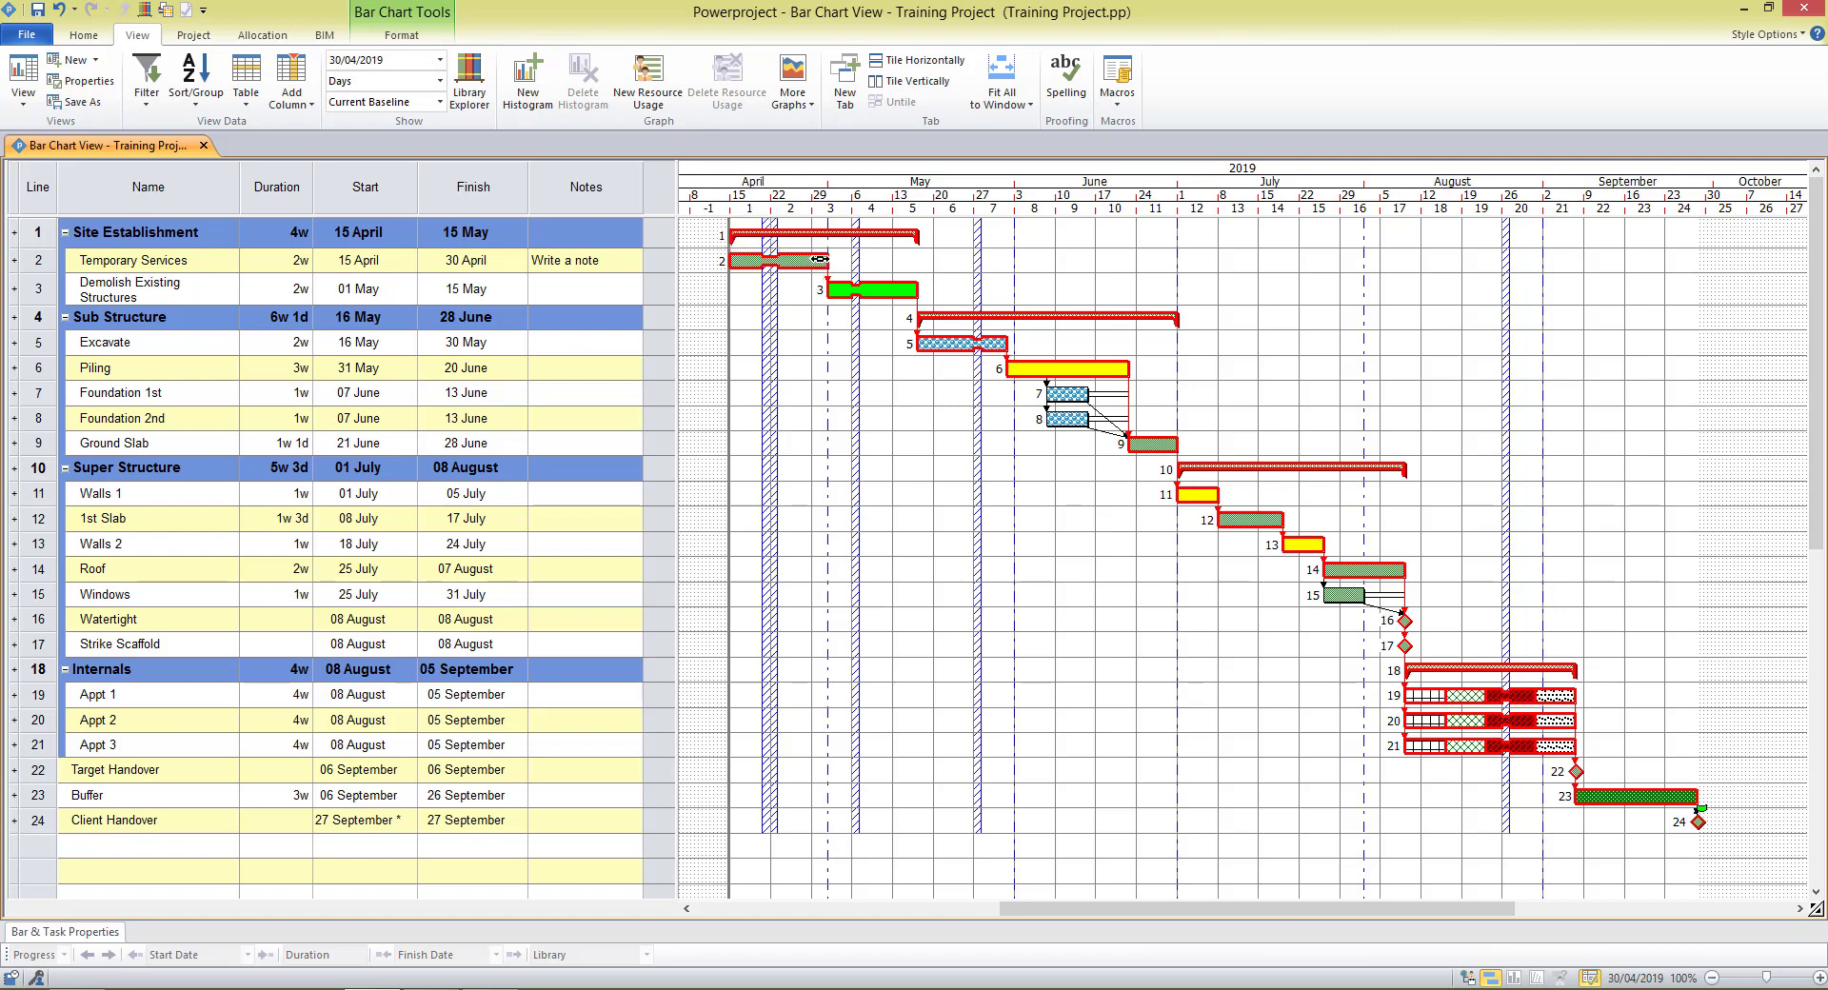
mouse_move(819, 259)
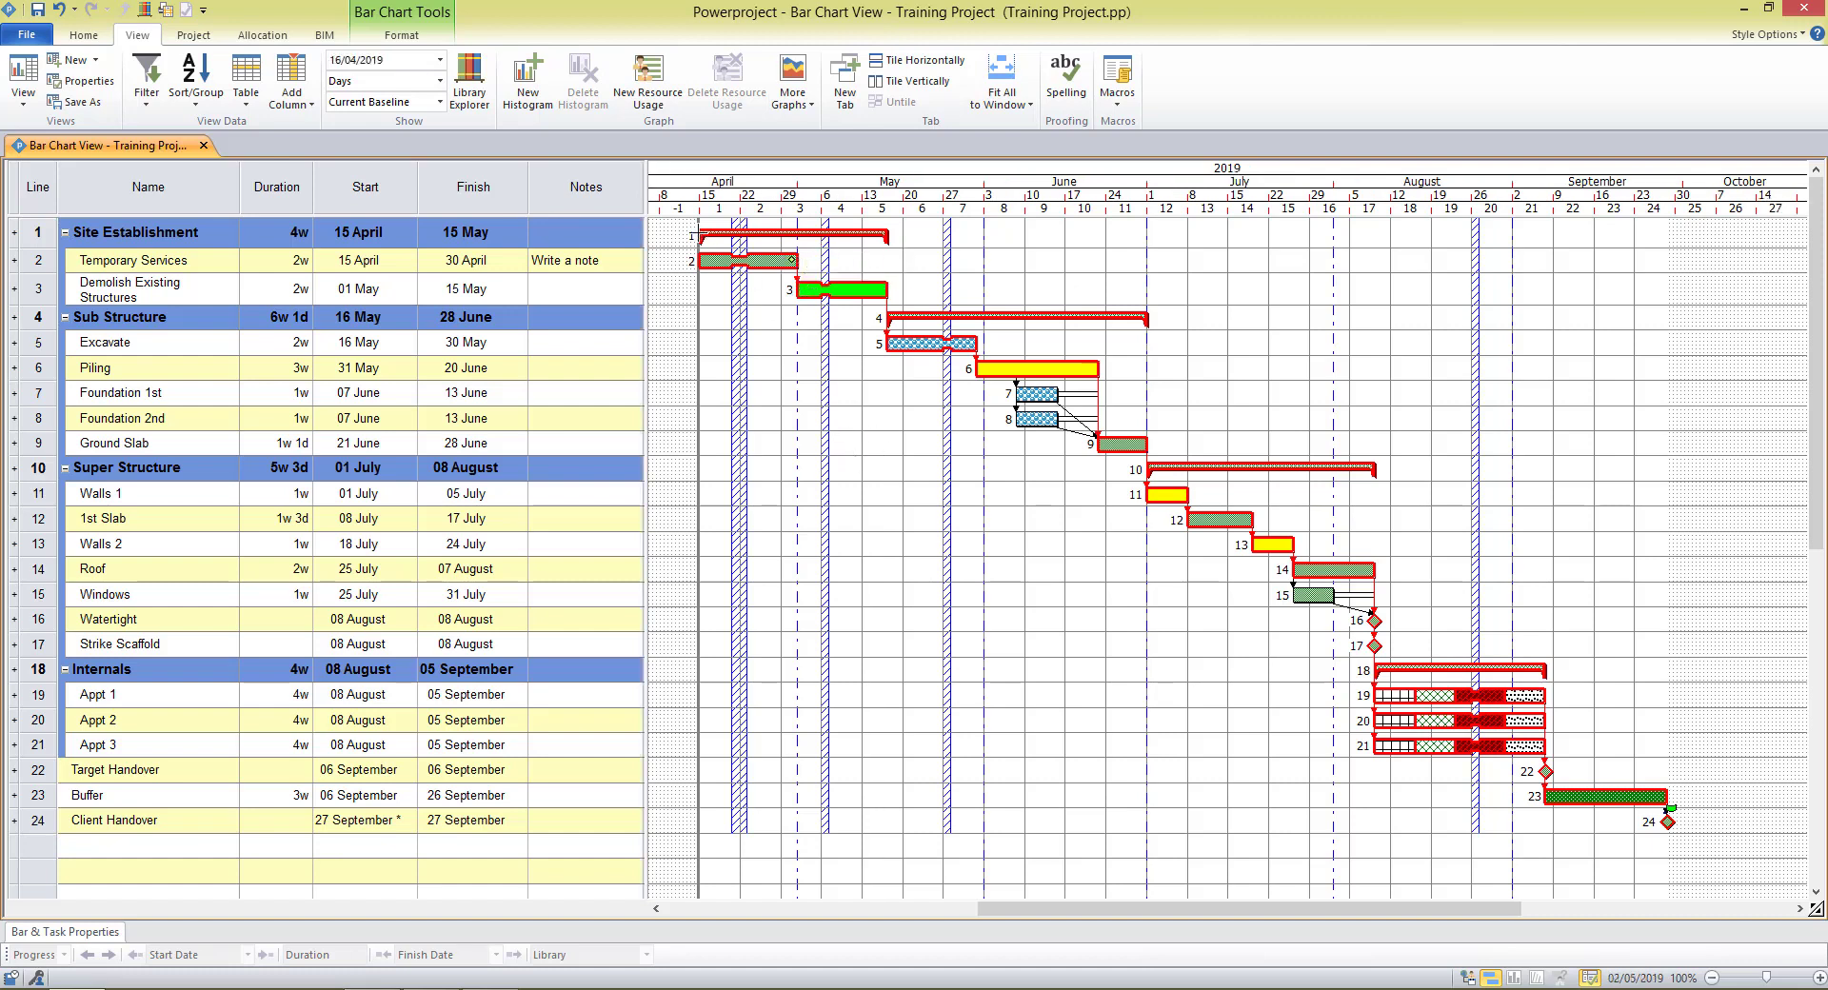
left_click_drag(646, 202, 522, 217)
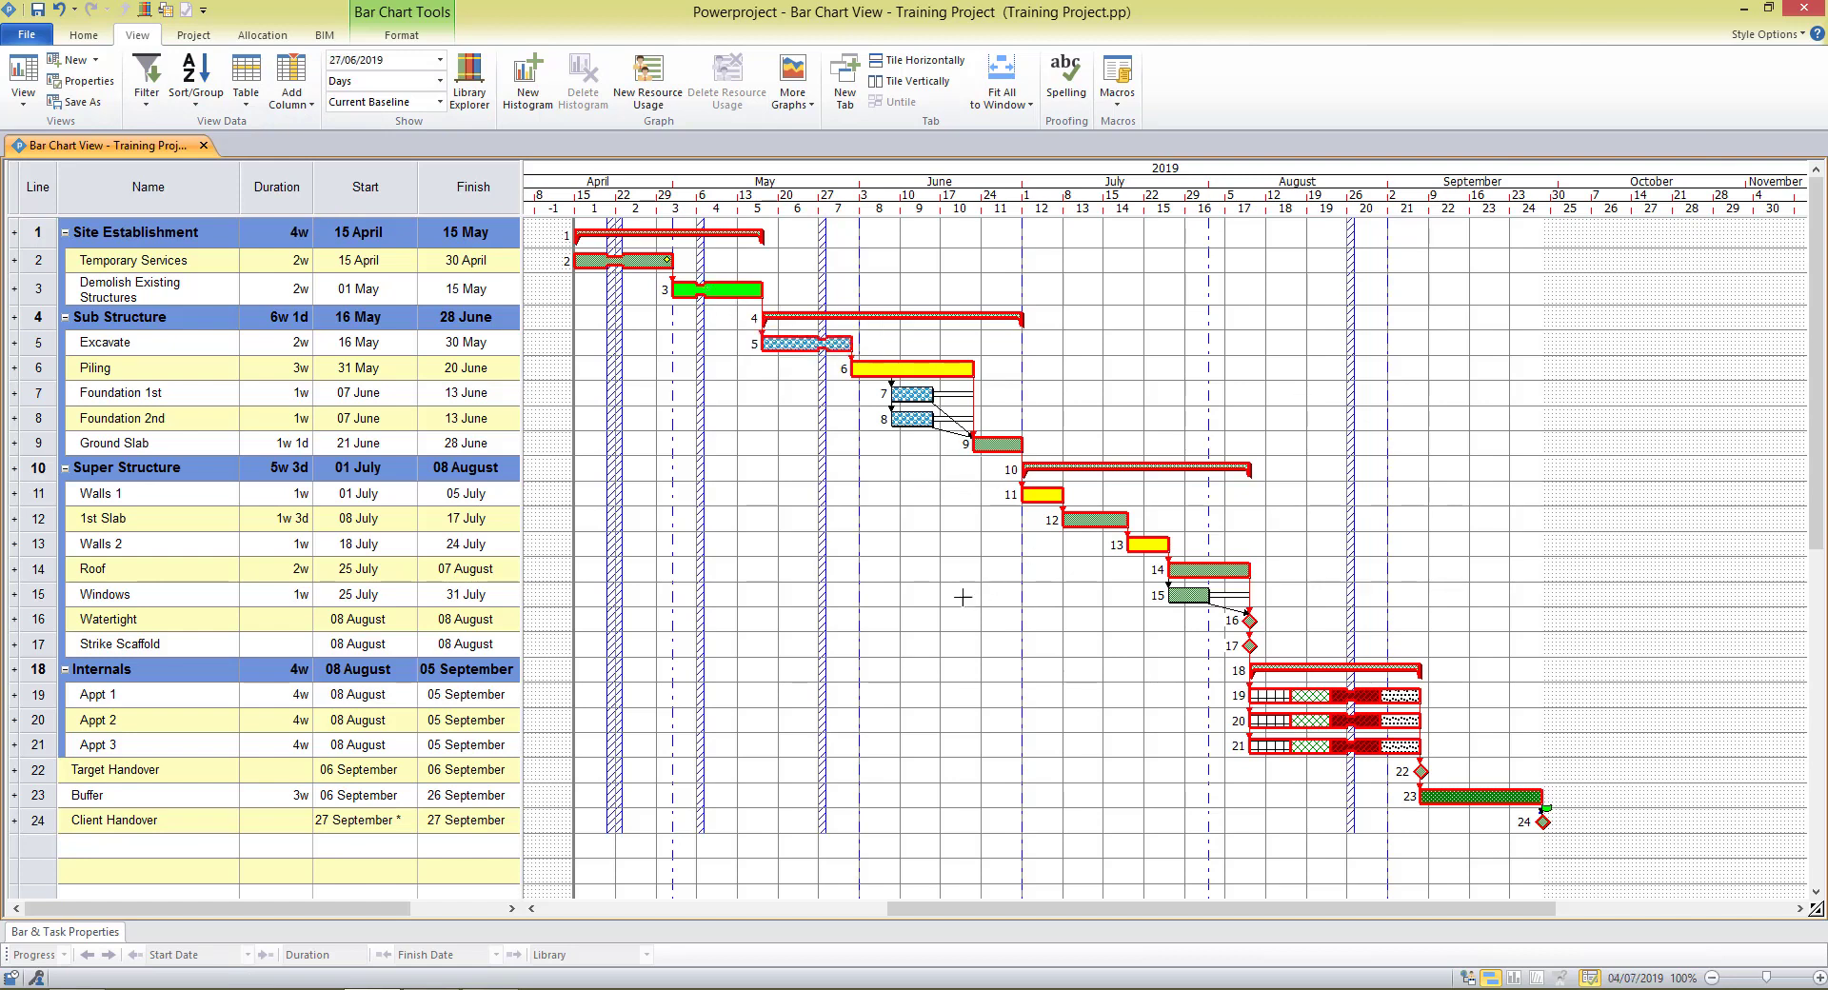
- Filter the bar chart with the "Which Code?" filter on the Trades Contractor code ACME Builders, looking for task codes only
left_click(145, 102)
mouse_move(180, 213)
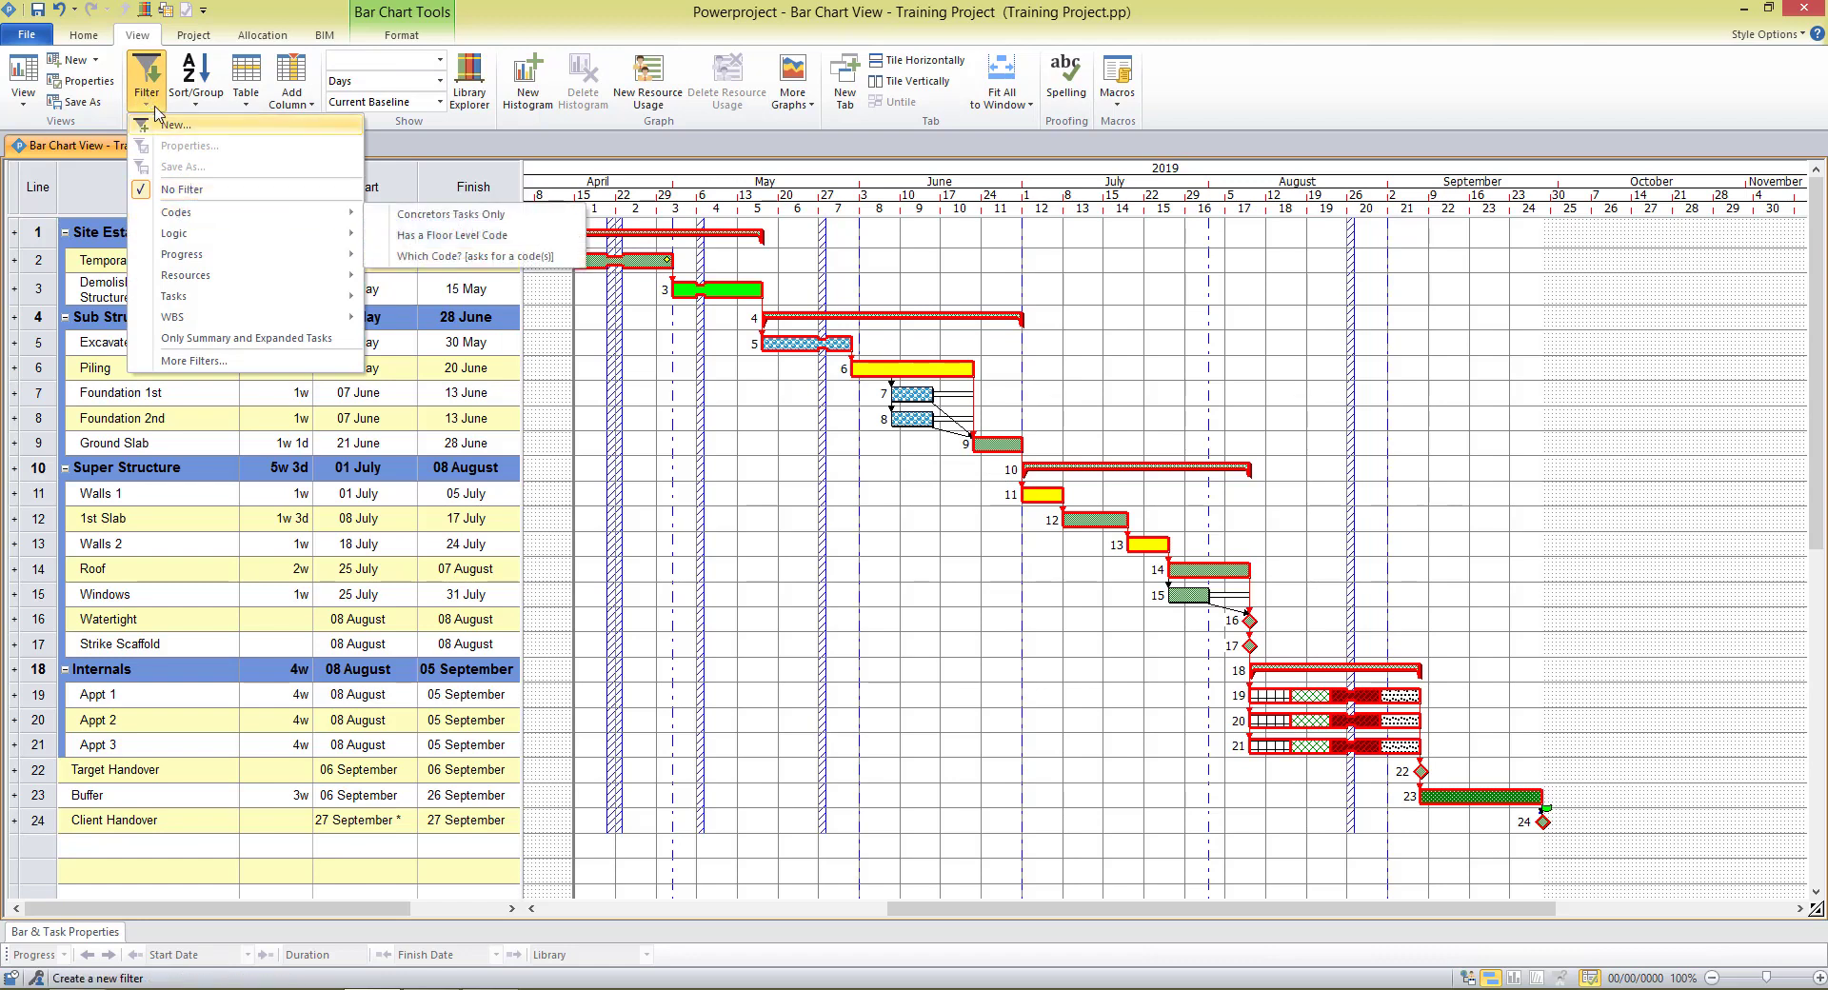
left_click(473, 258)
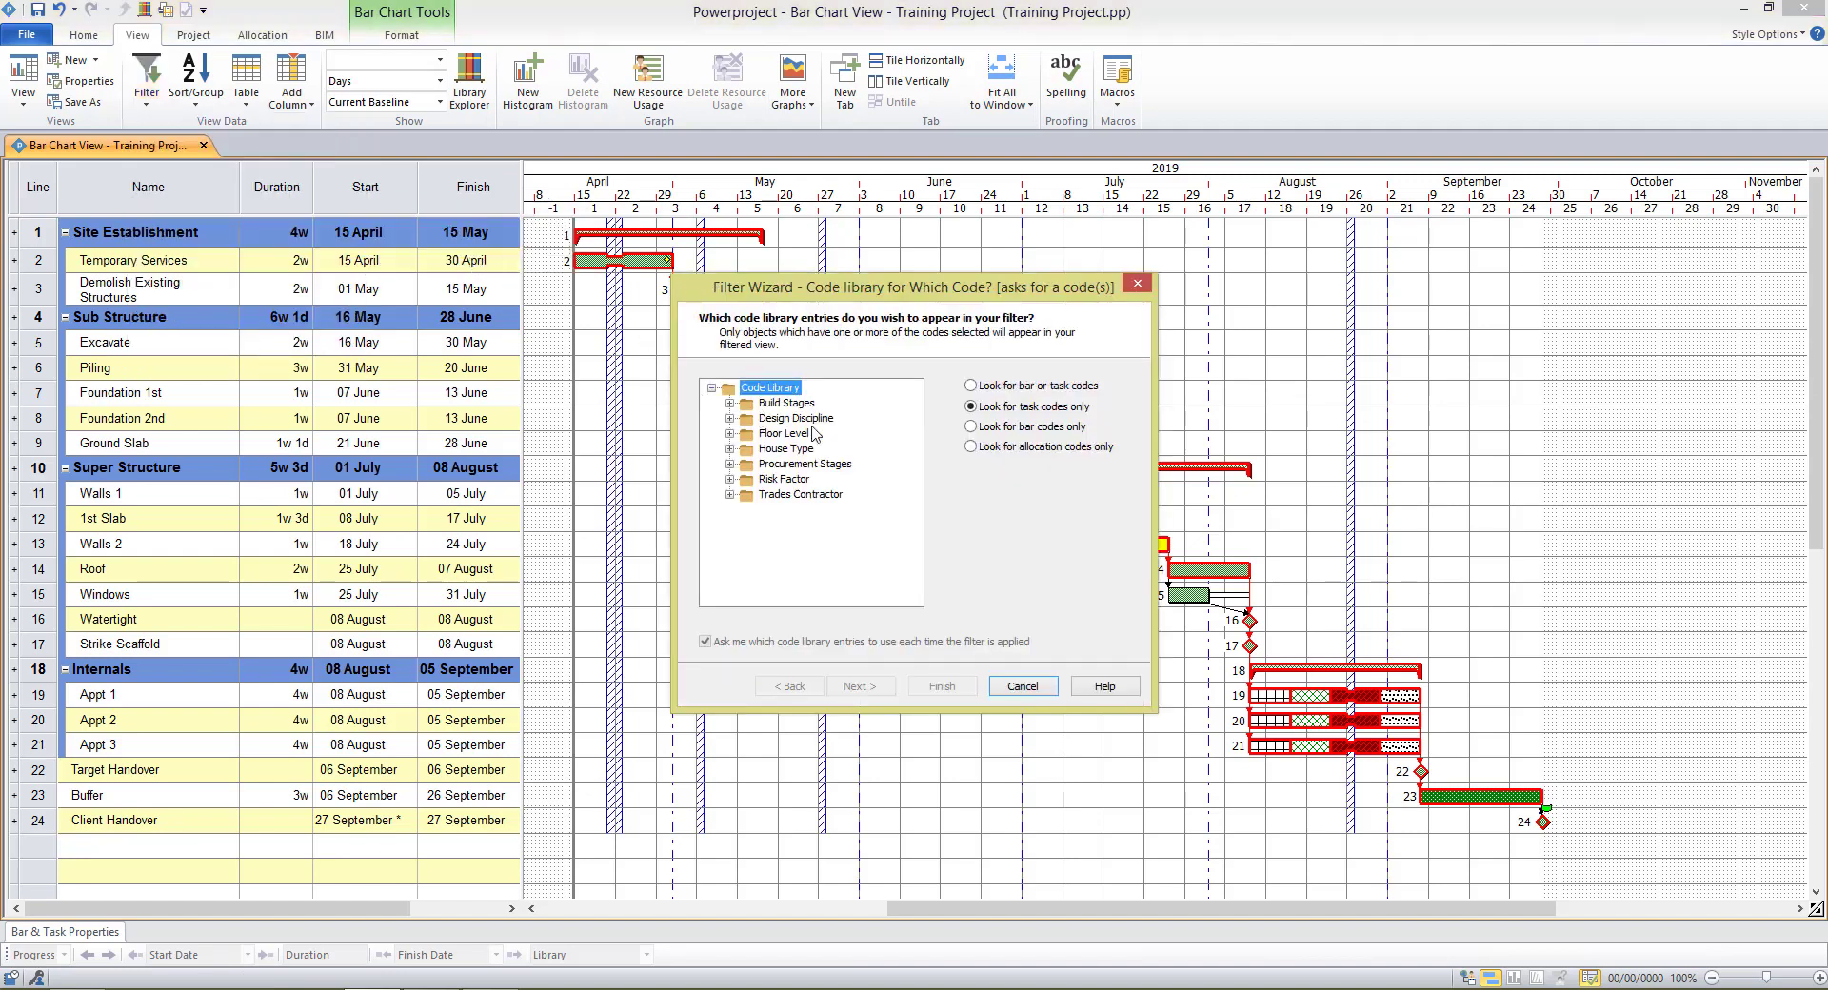
left_click(729, 494)
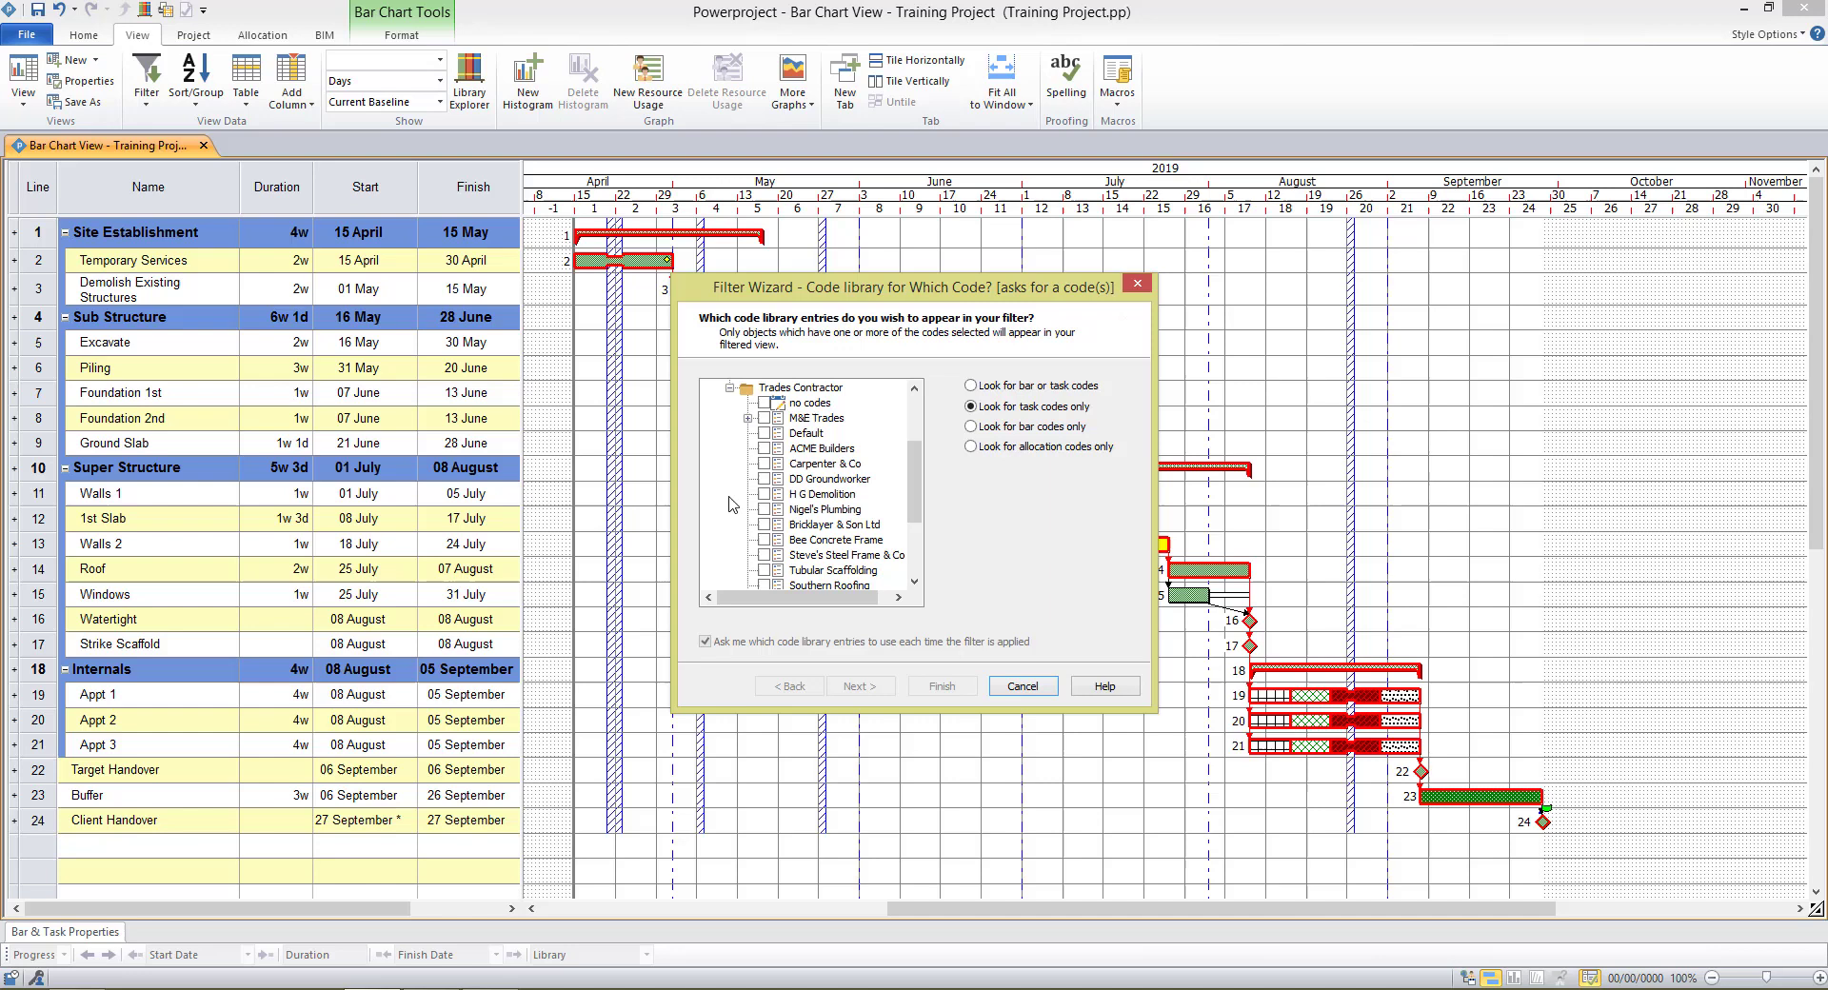
left_click_drag(862, 288, 585, 229)
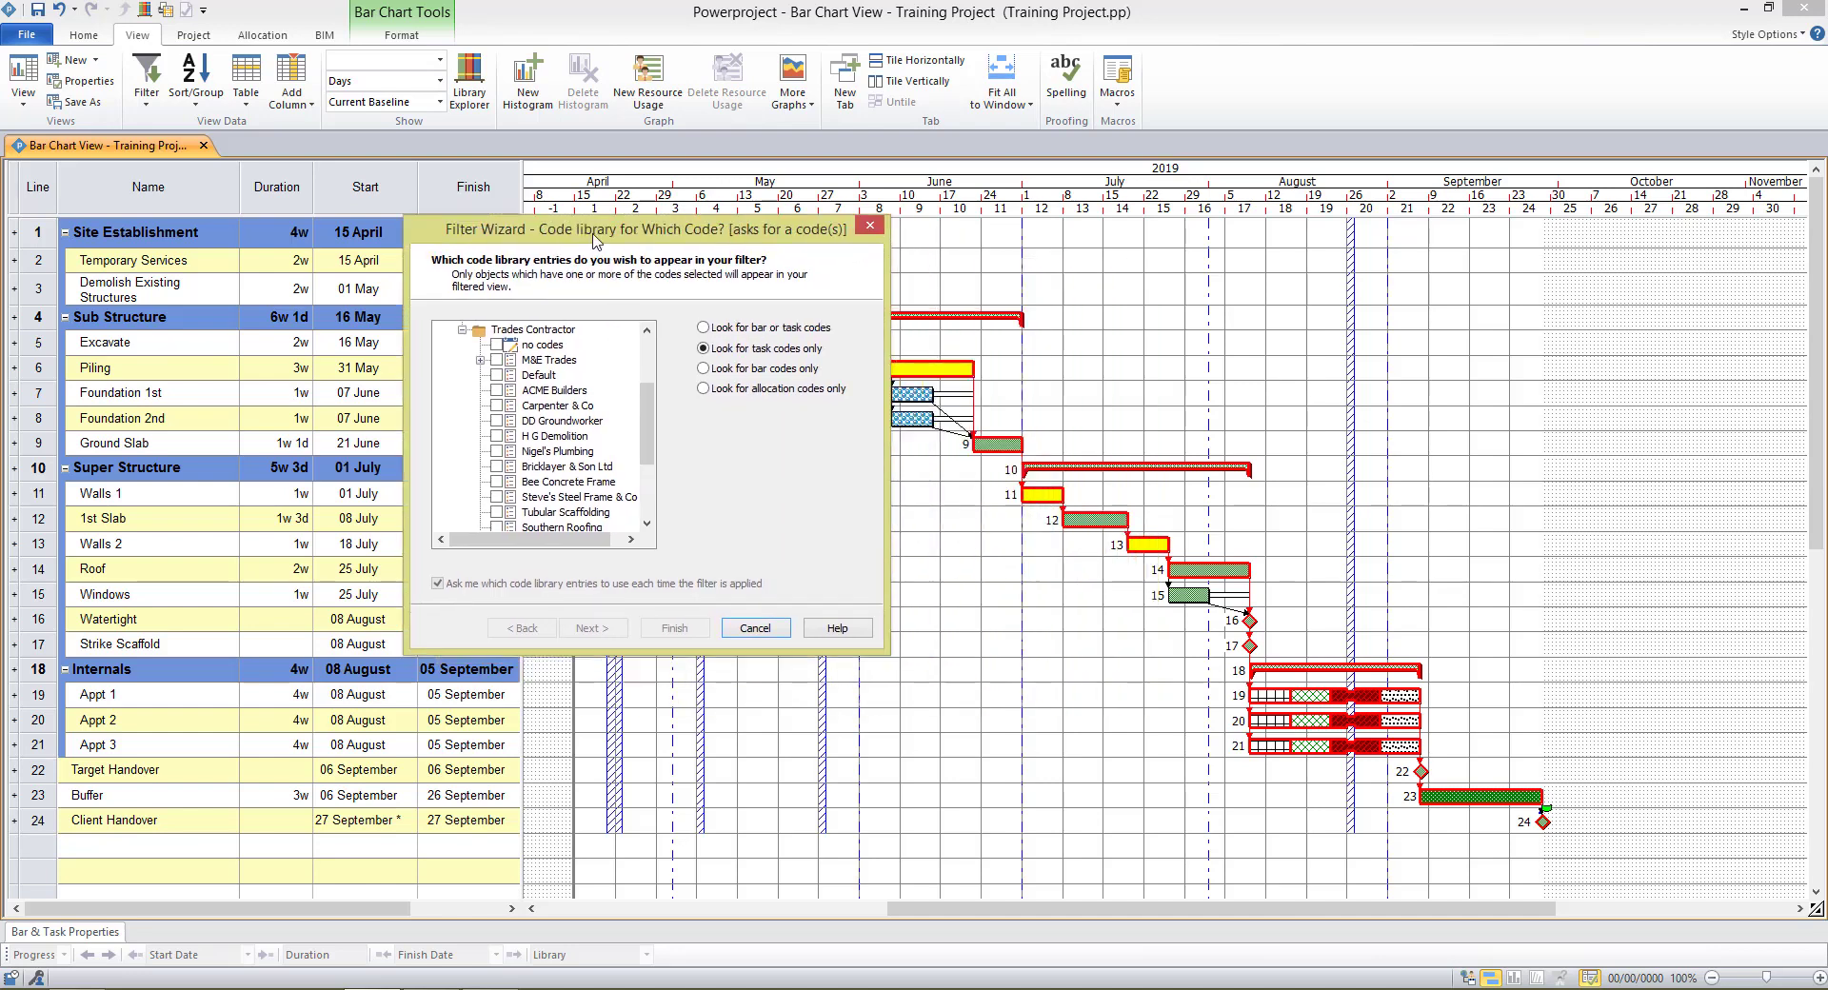
left_click(488, 390)
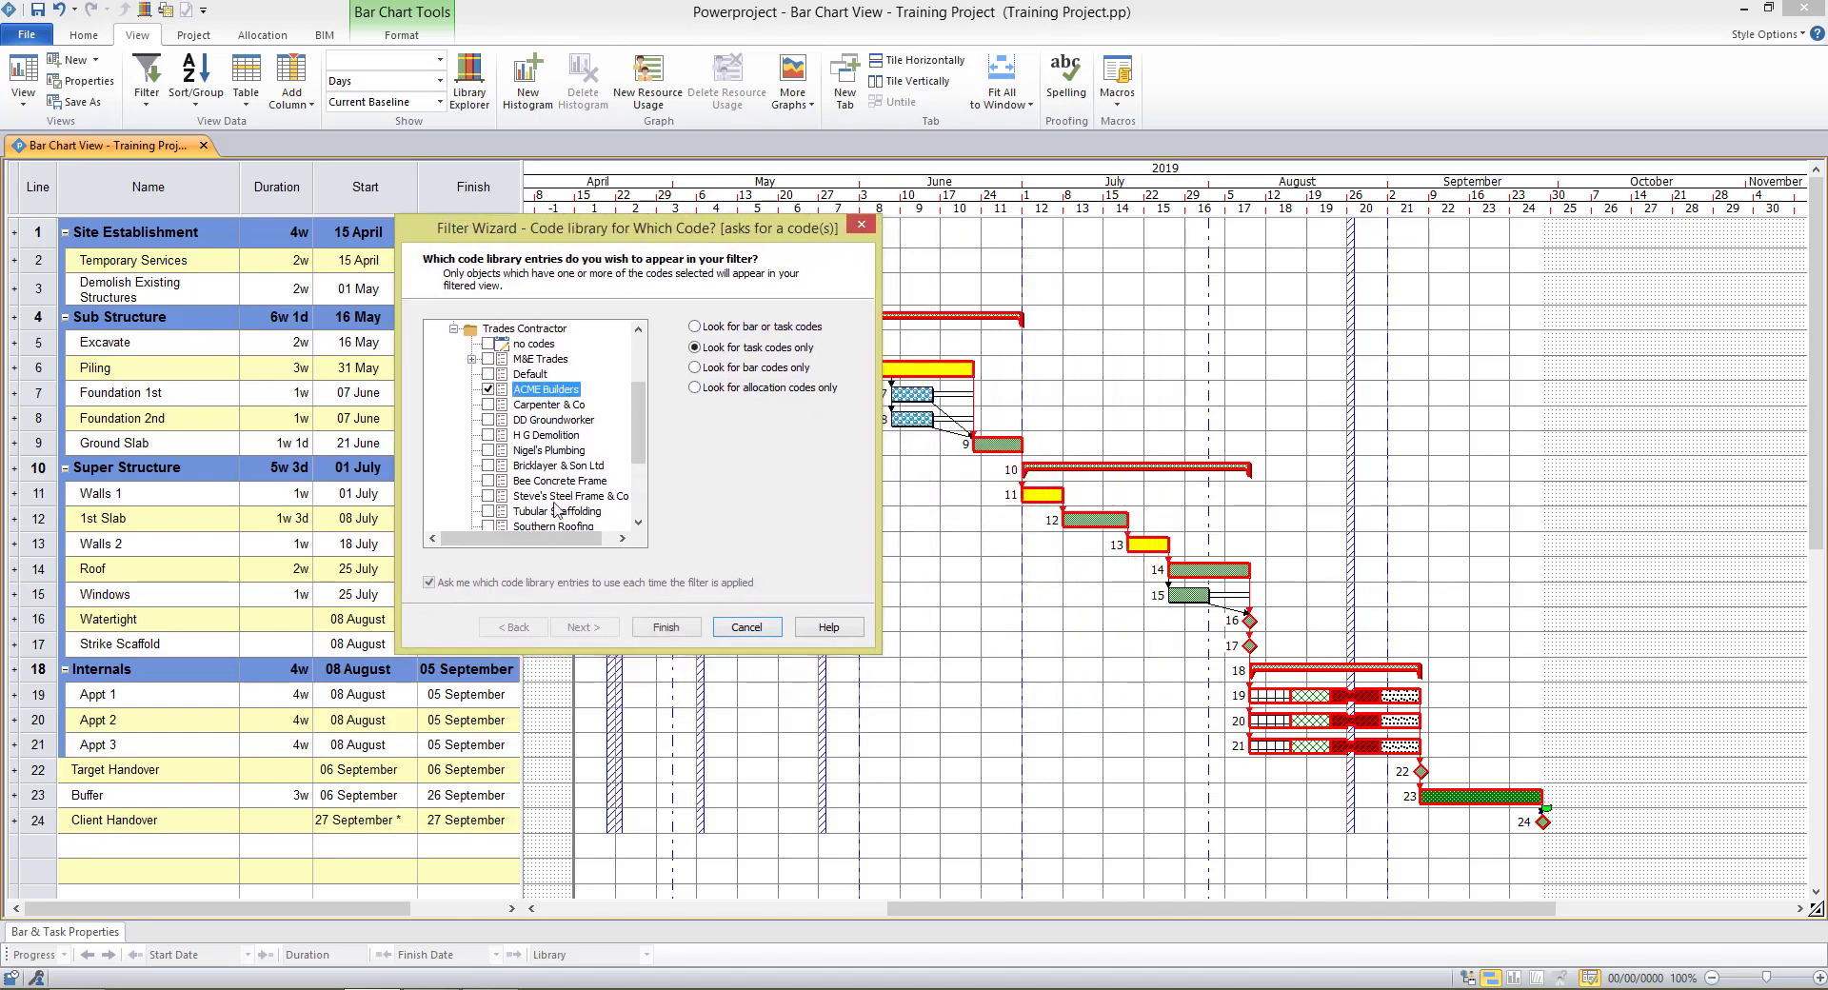
left_click(672, 629)
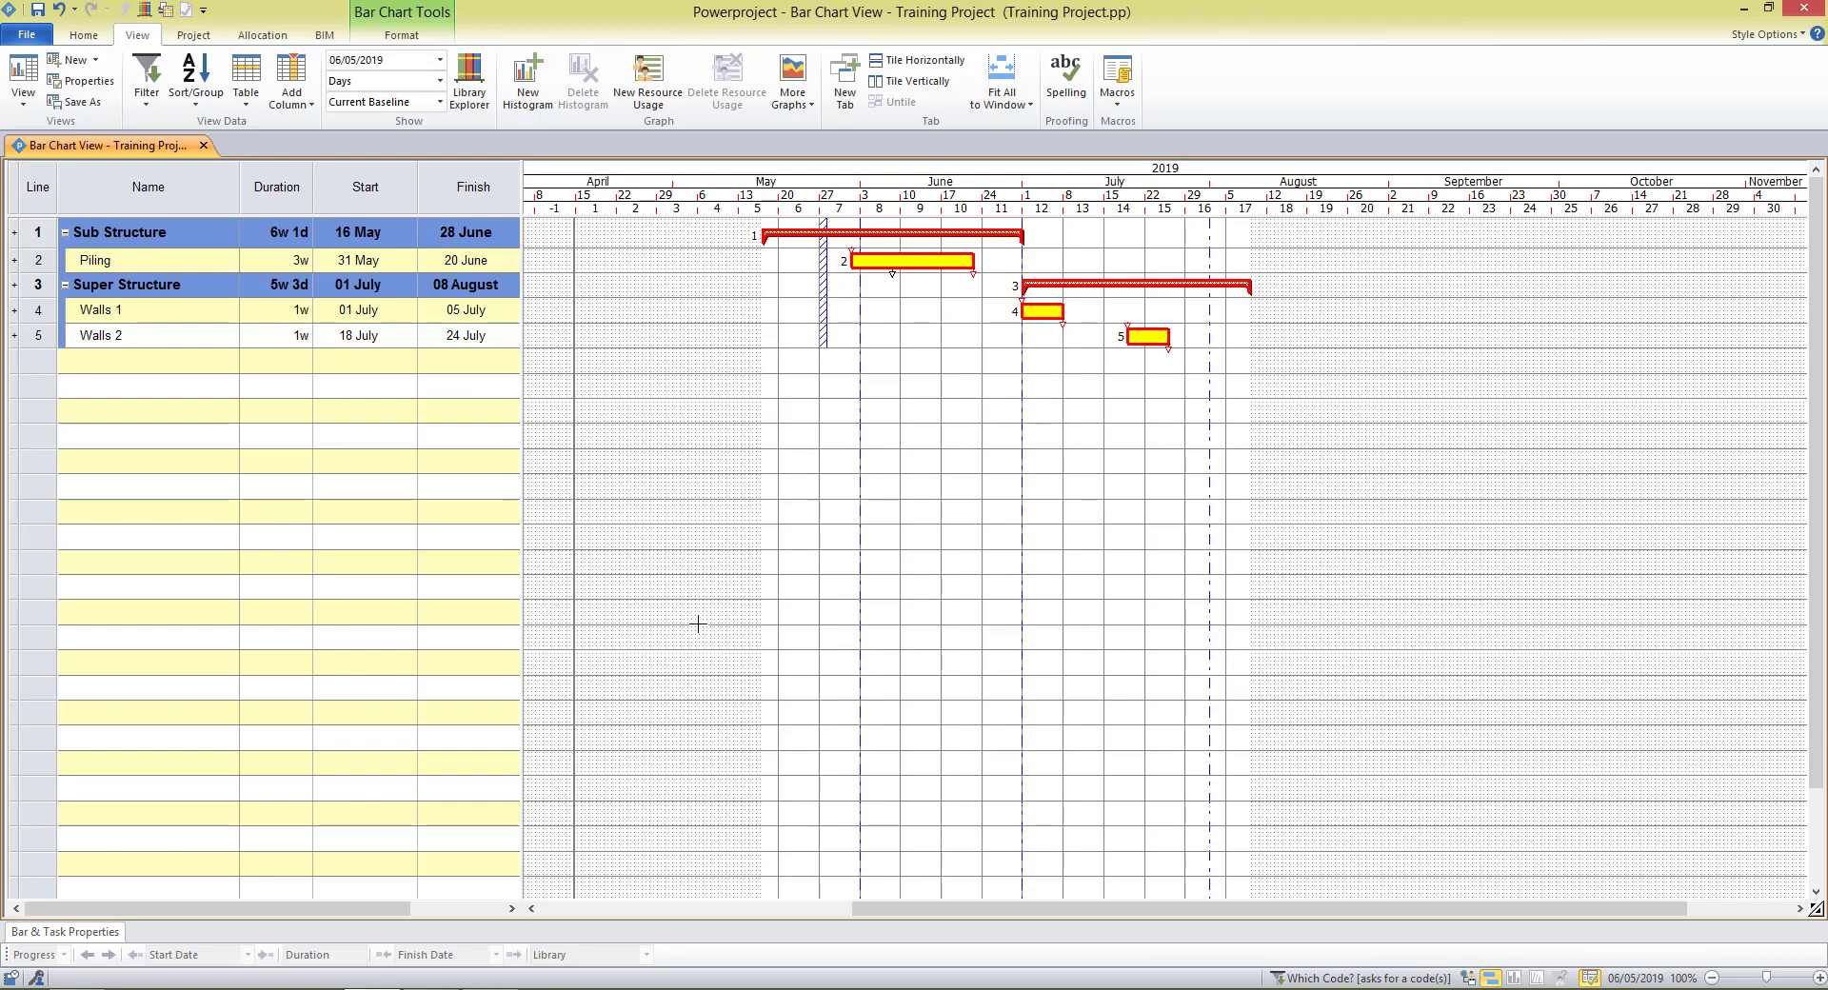
- Remove the active "Which Code?" filter from the bar chart
left_click(145, 105)
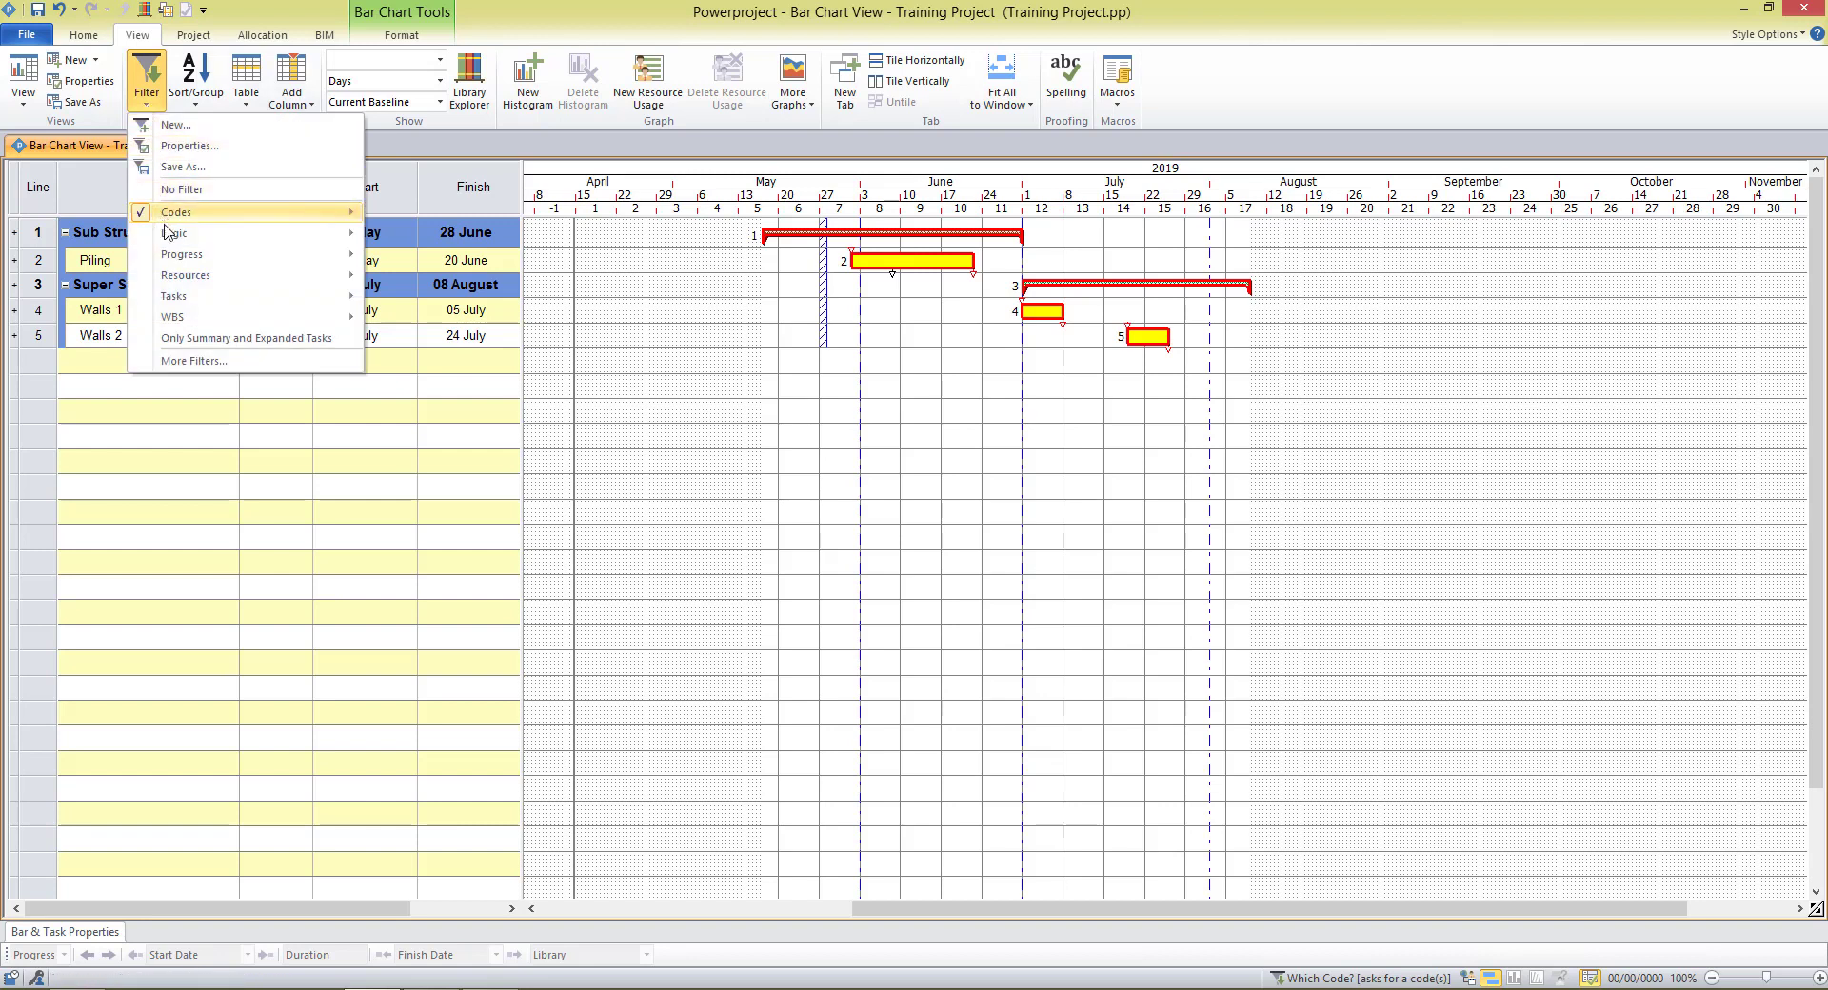
mouse_move(169, 237)
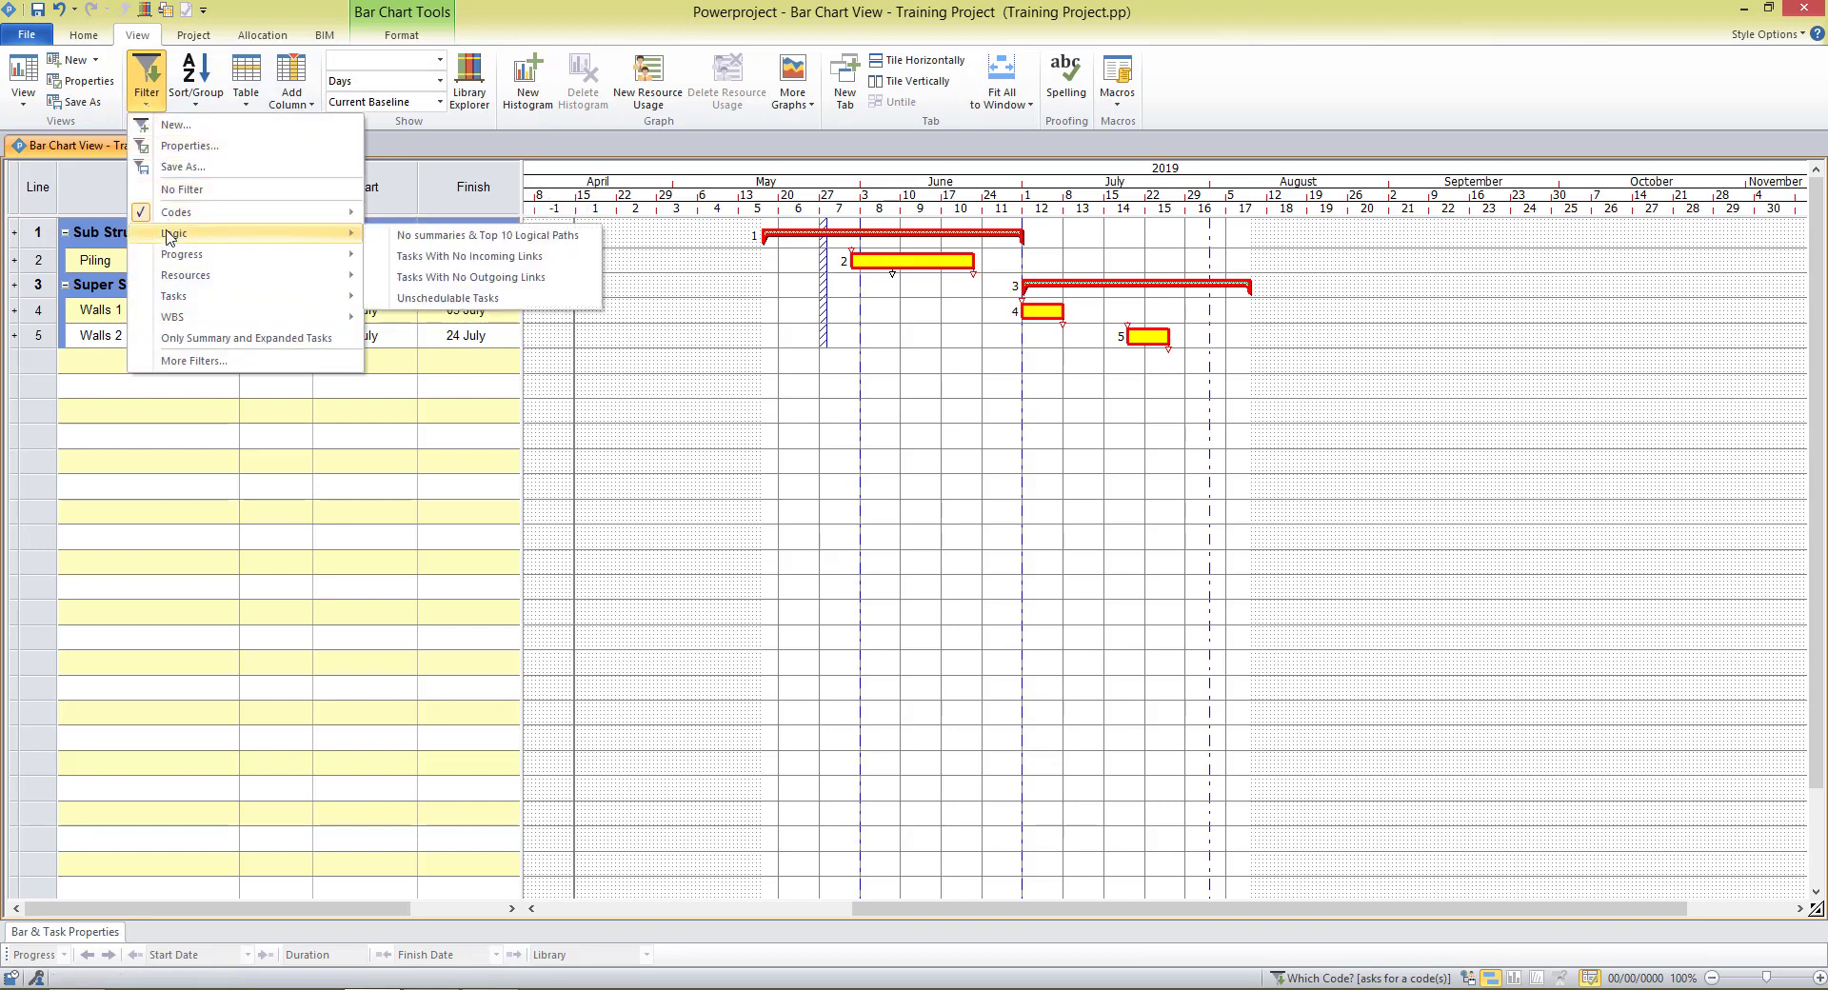
mouse_move(176, 298)
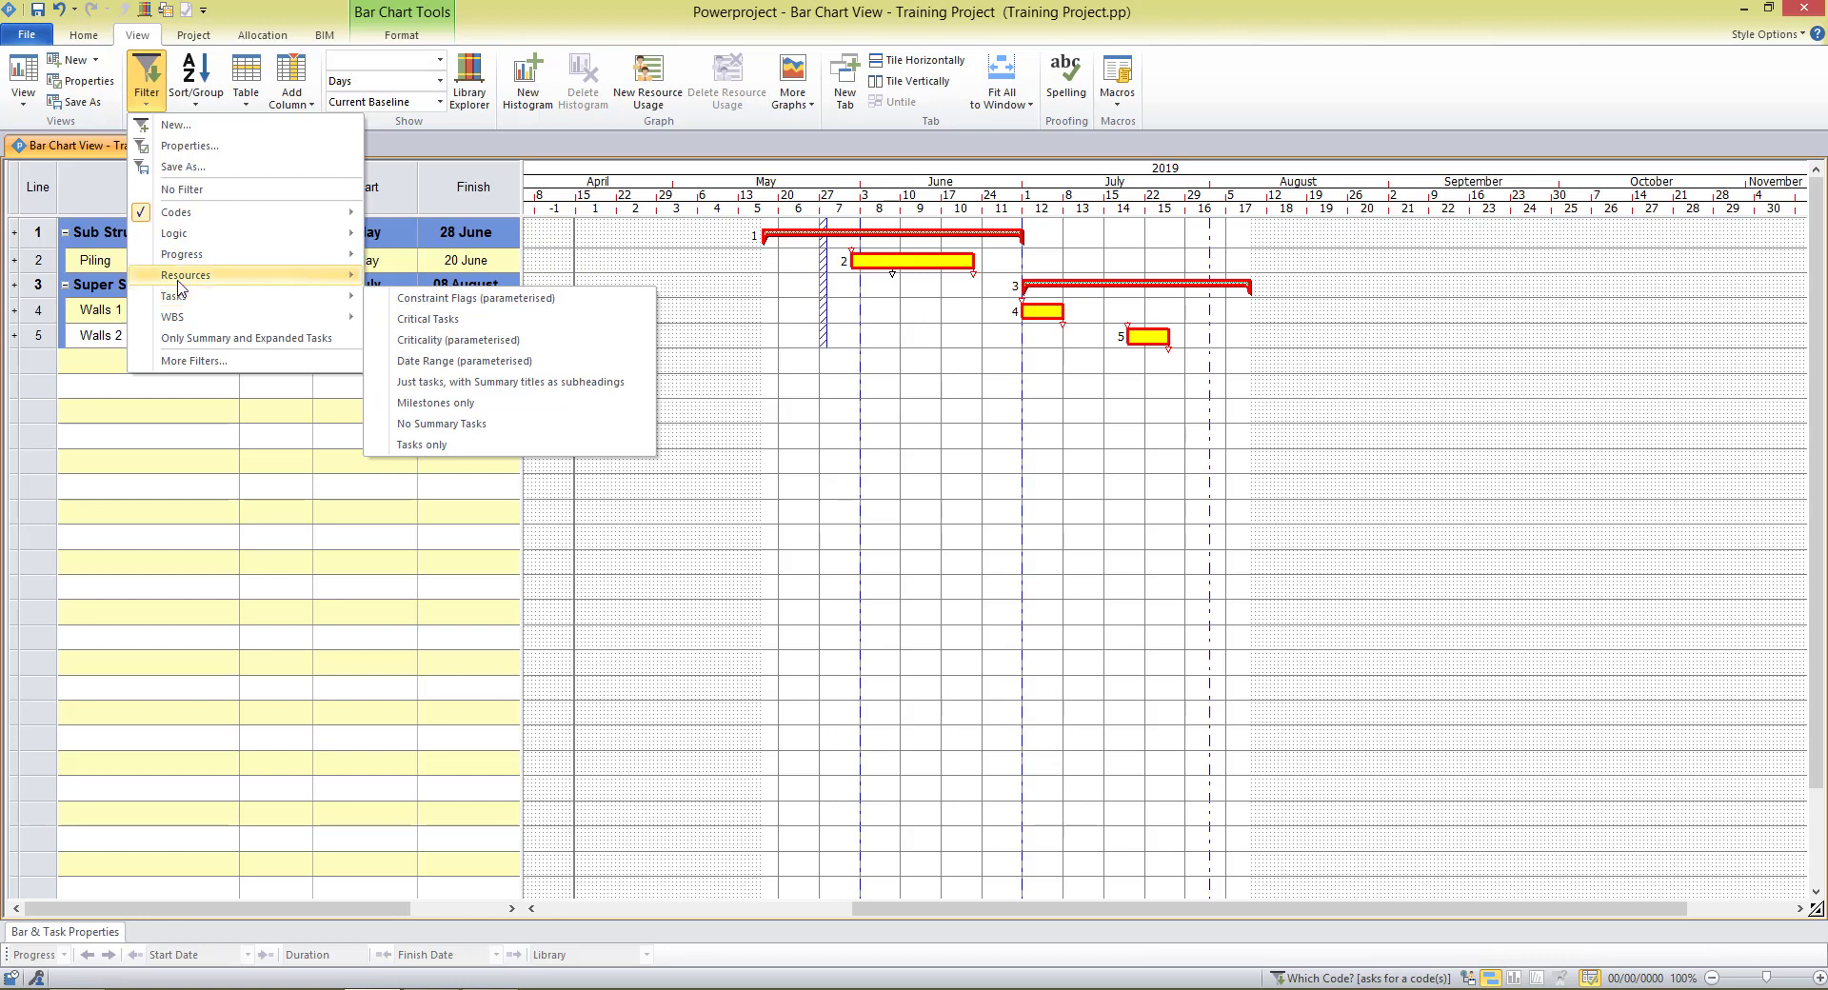
left_click(716, 402)
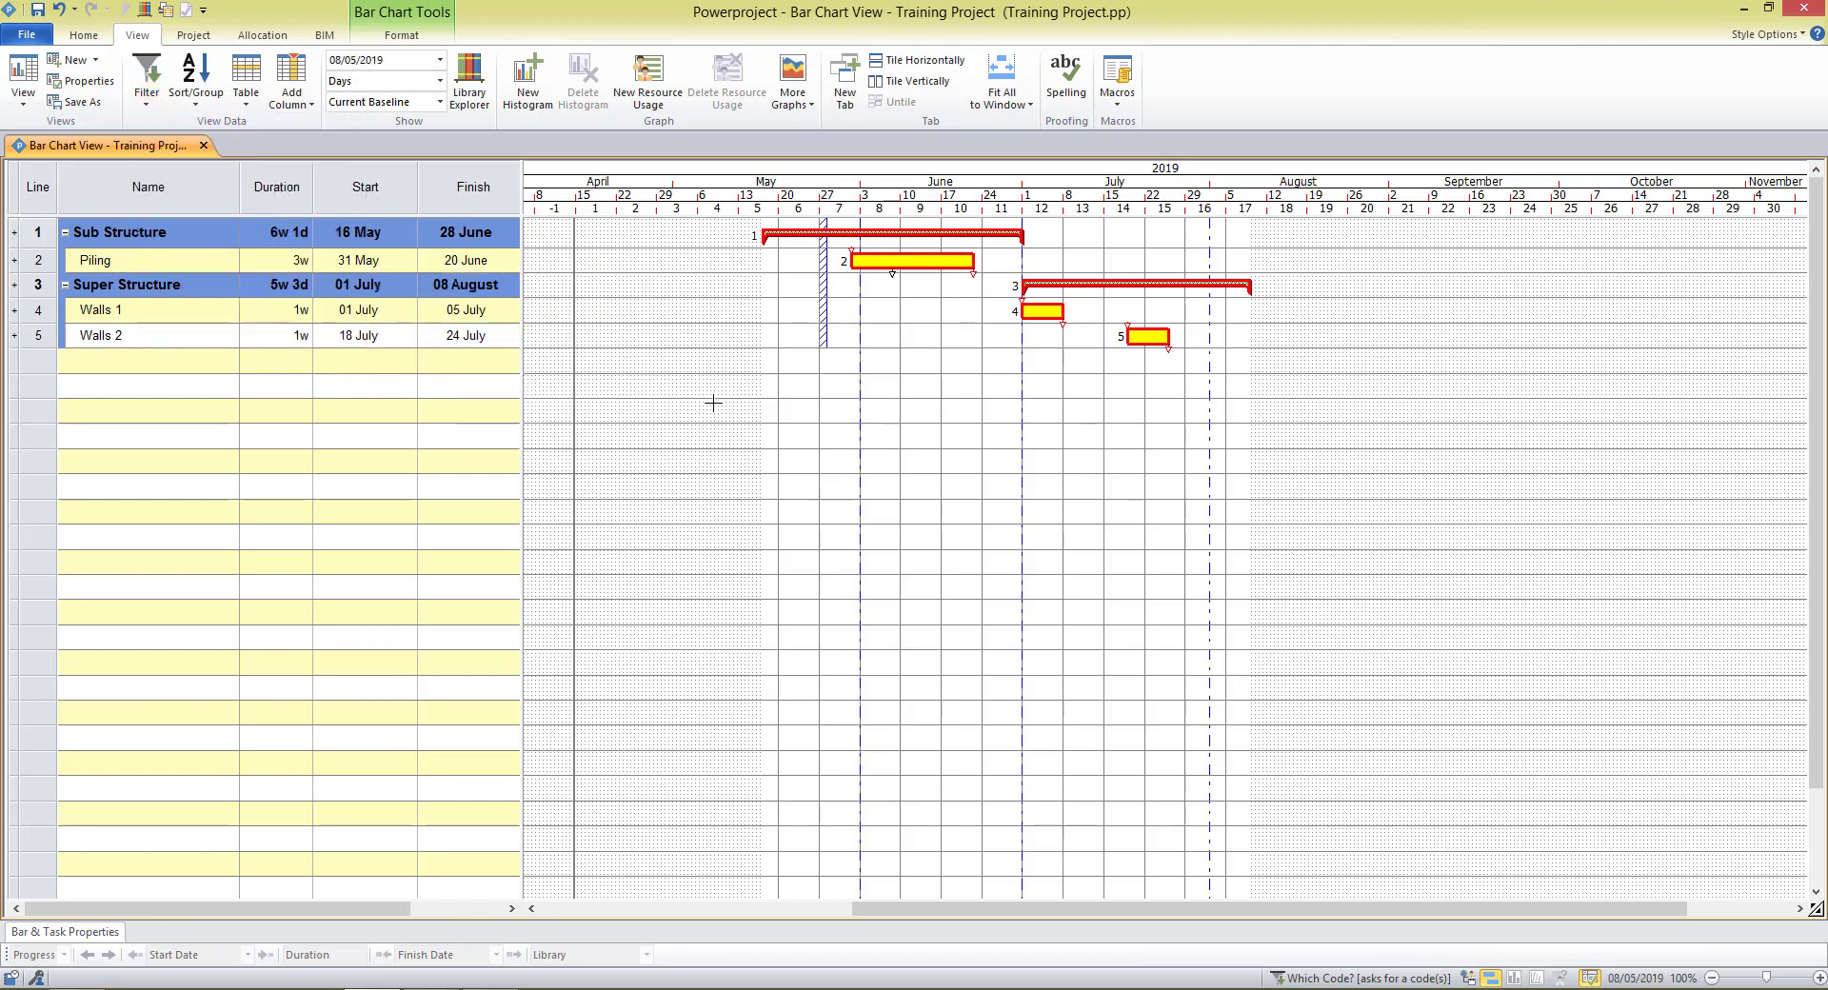
left_click(1348, 980)
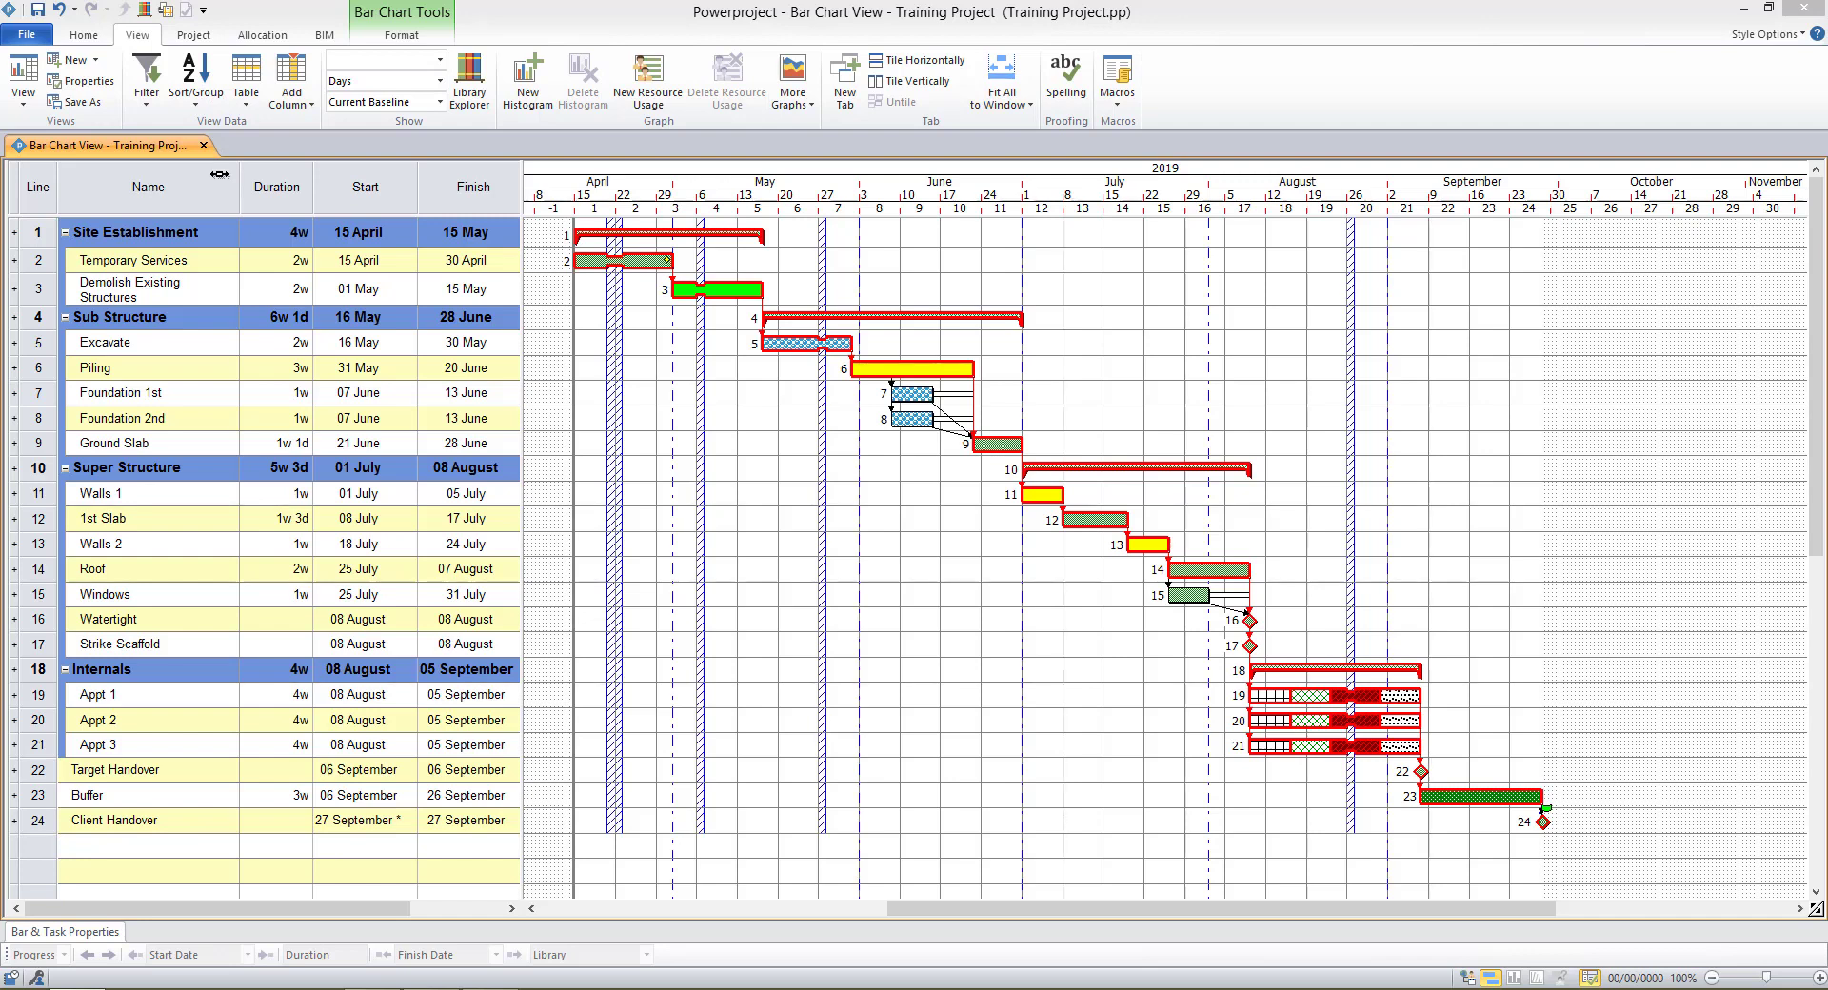
- Sort and group the tasks with "By Trade Contractor & Start", and remove that grouping again
left_click(197, 104)
mouse_move(236, 219)
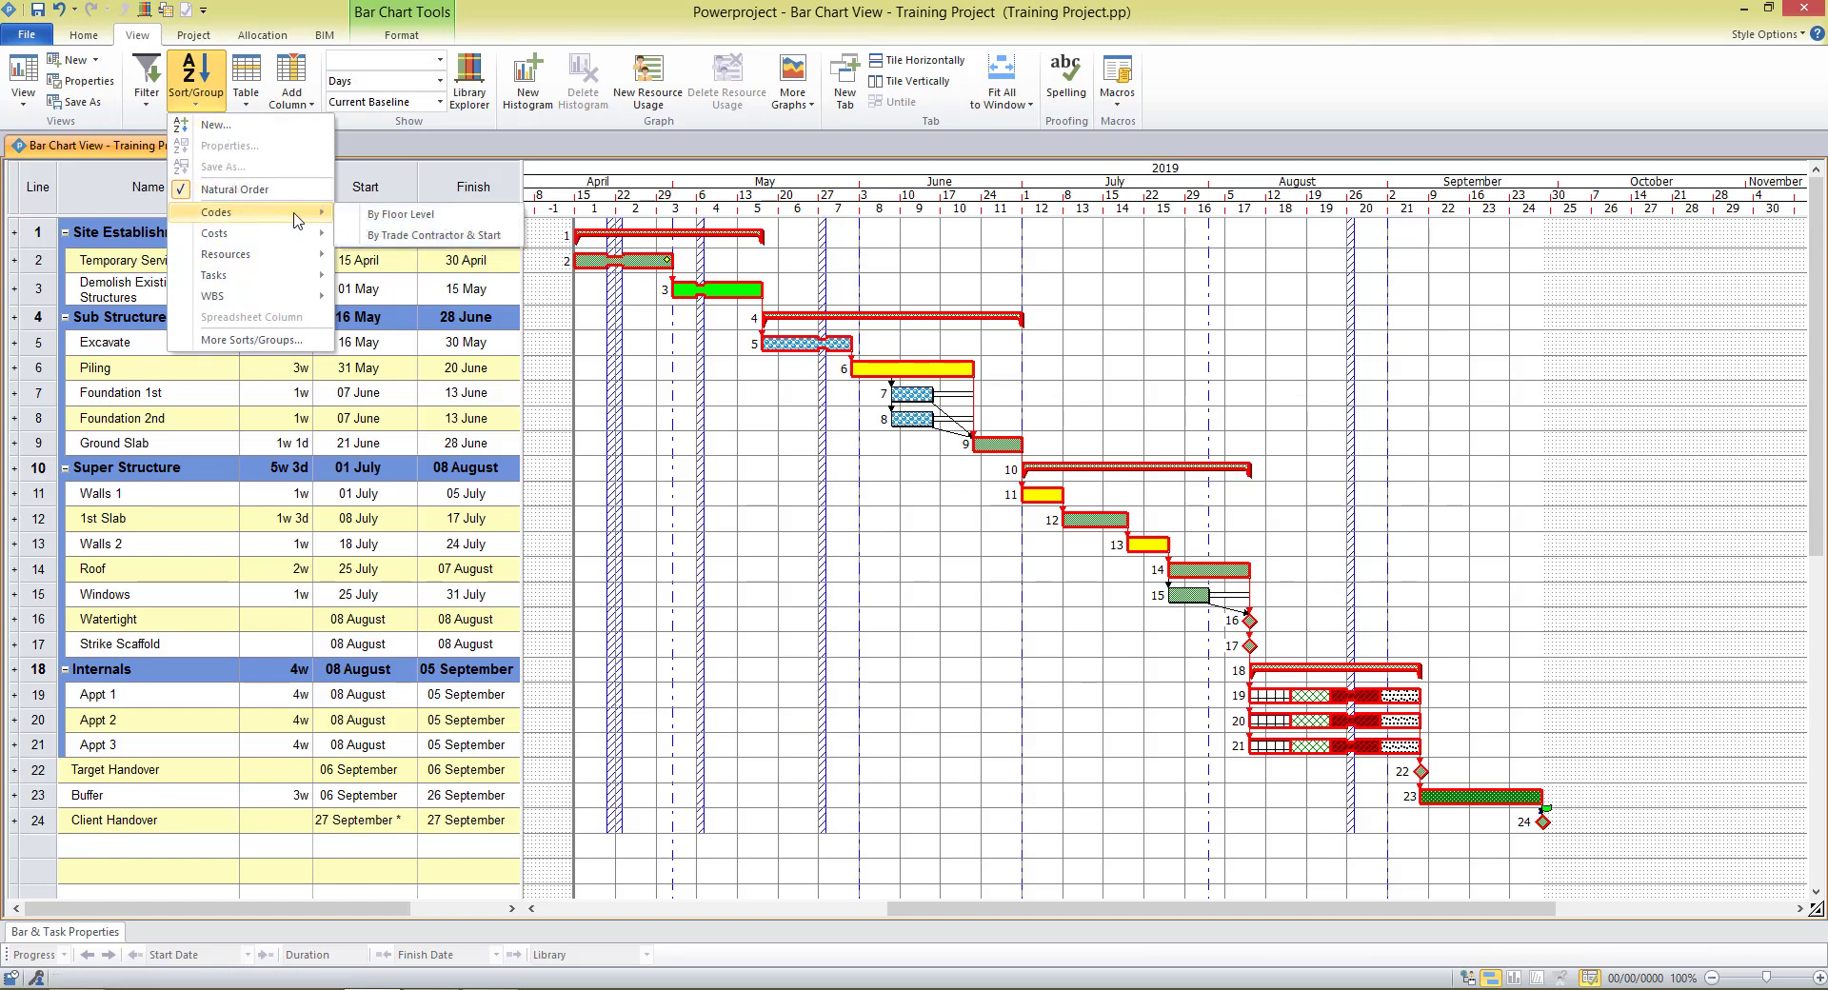
left_click(409, 238)
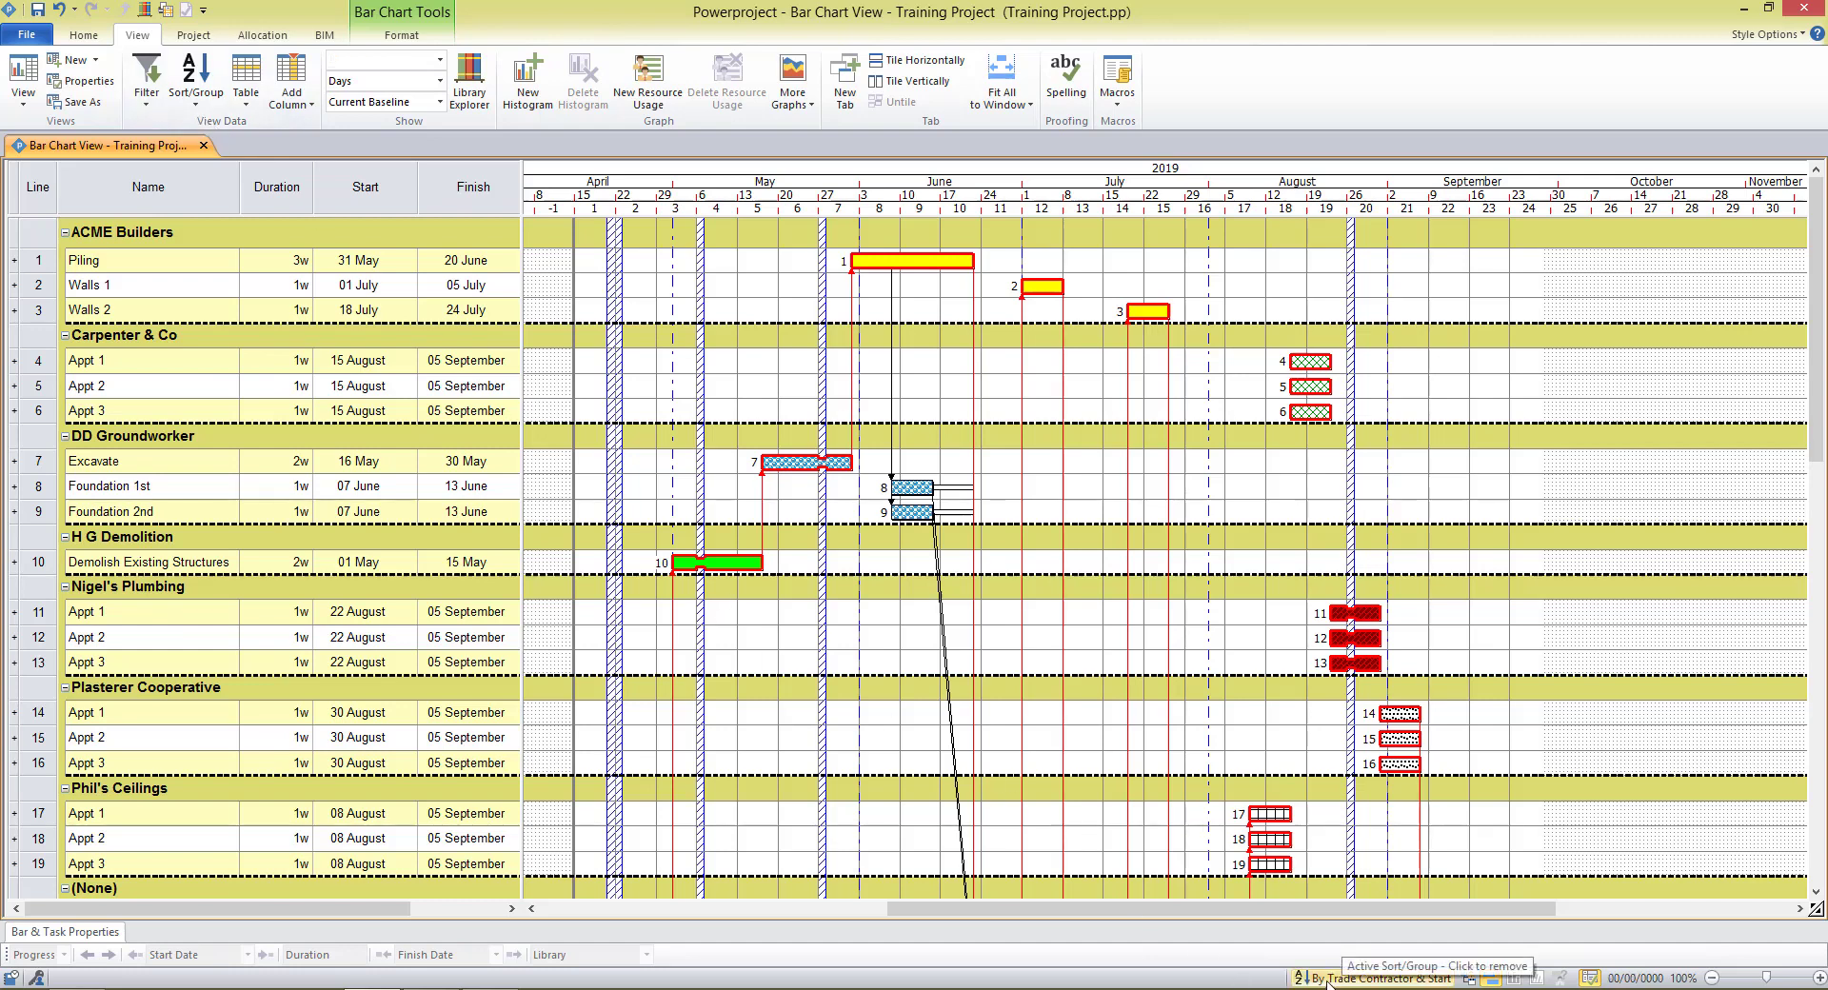
left_click(1328, 979)
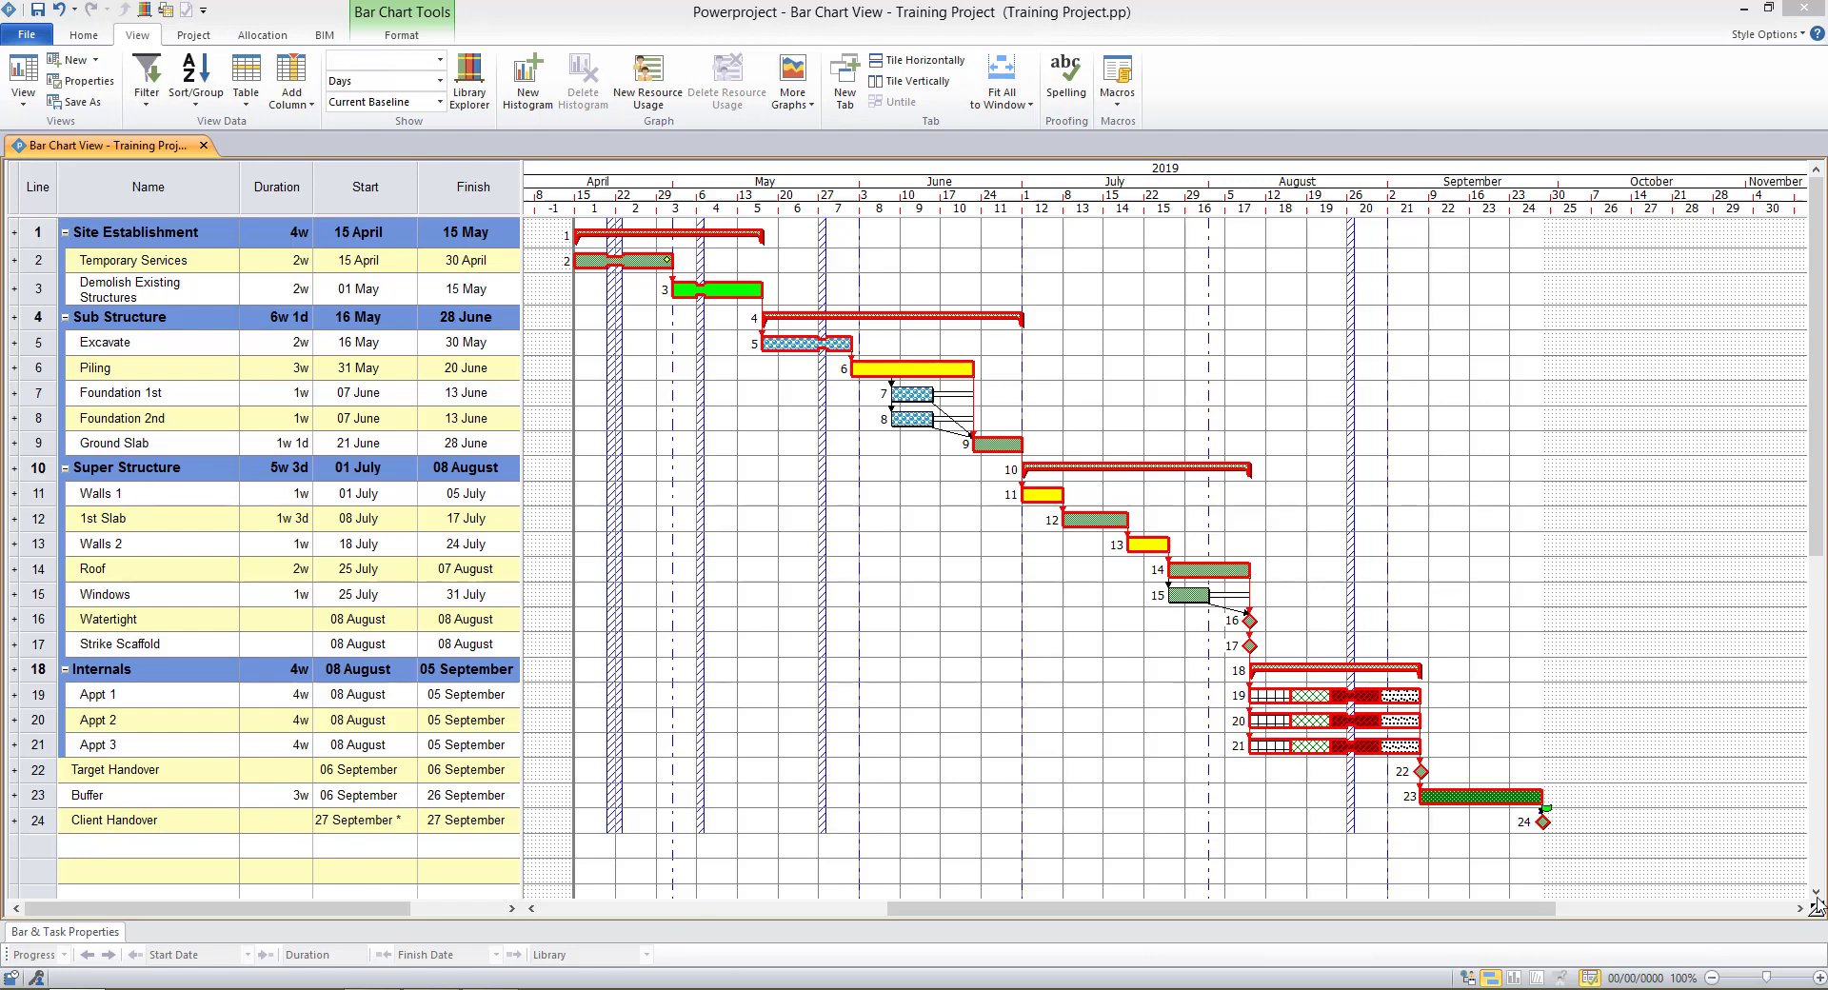
- Turn off the display of float, the critical path and the task links on the bar chart
left_click(403, 36)
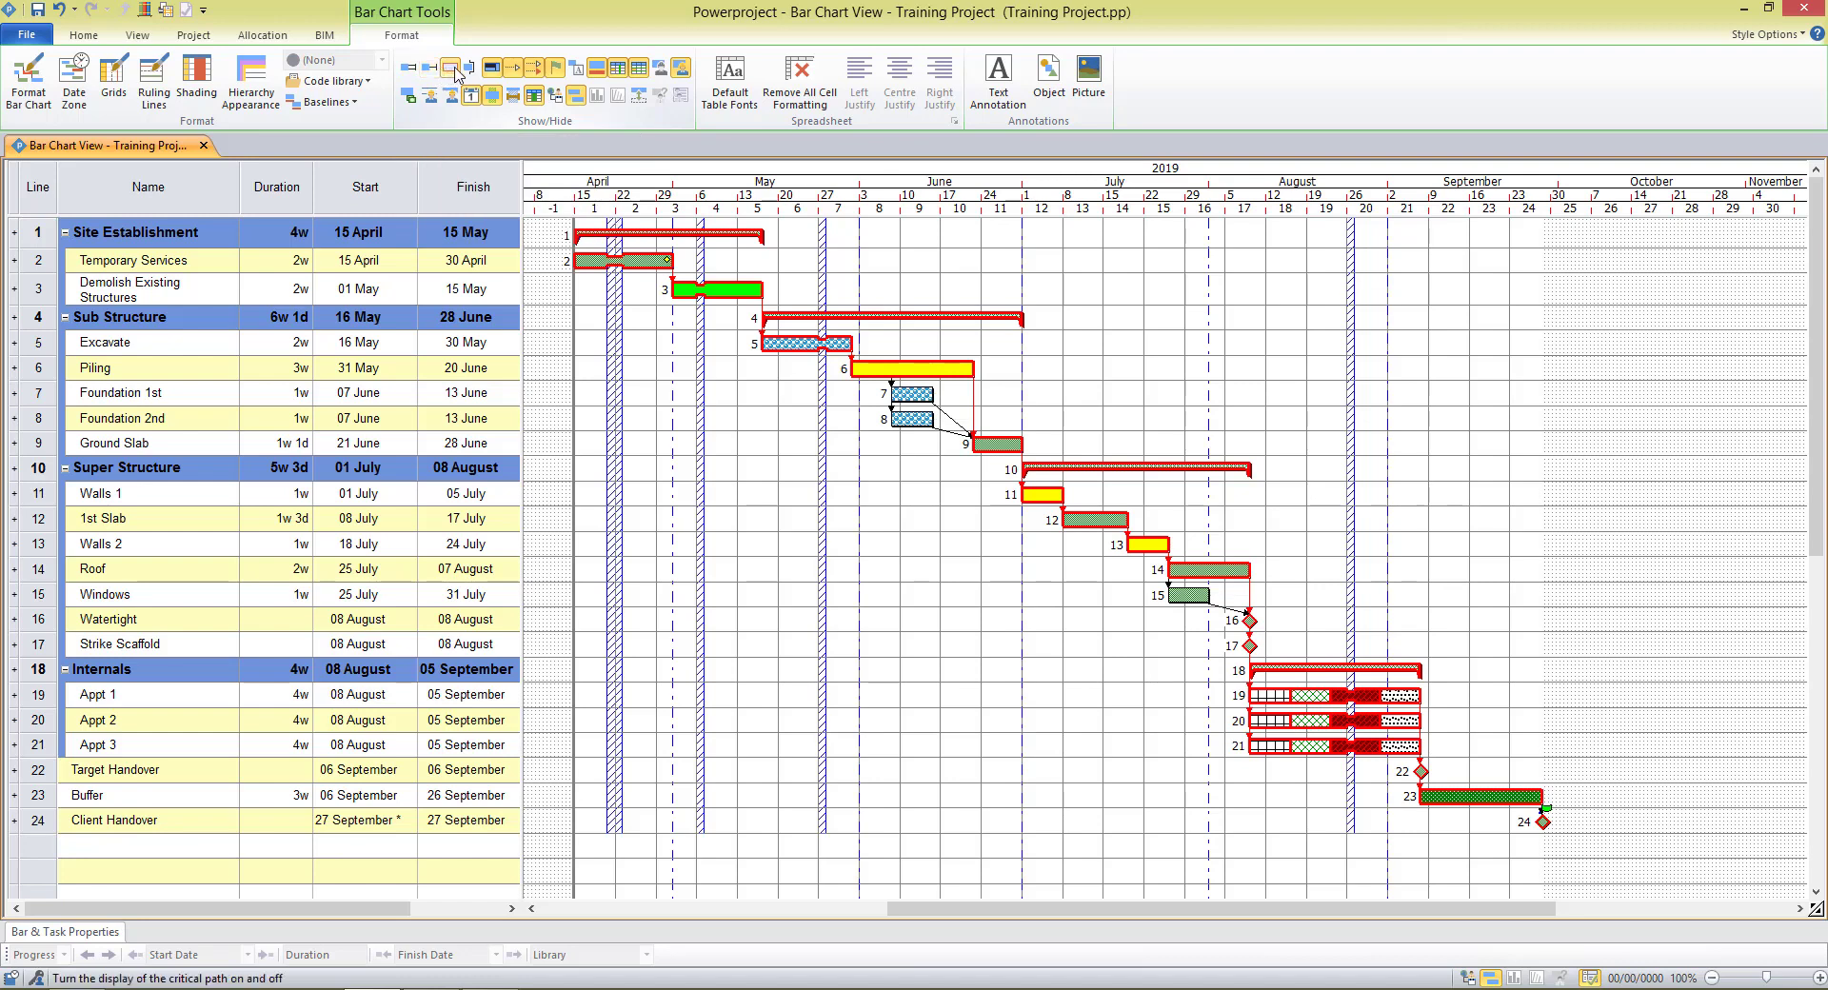
left_click(464, 71)
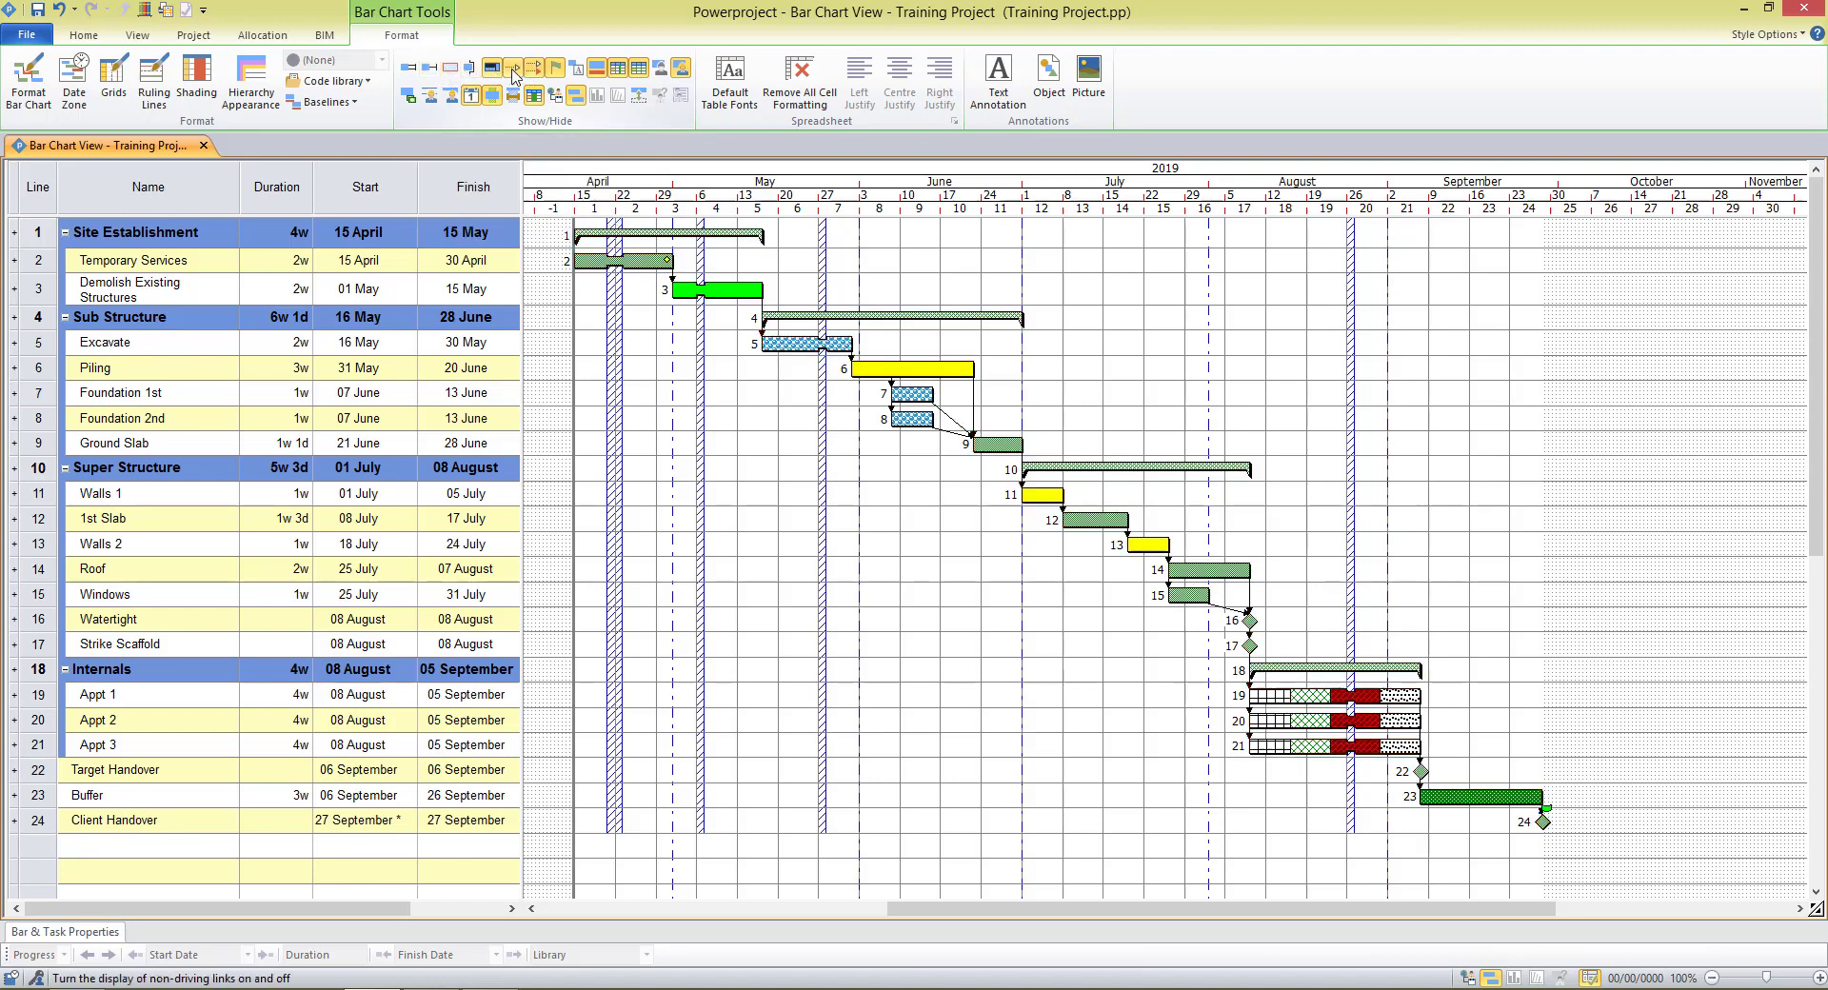
left_click(535, 70)
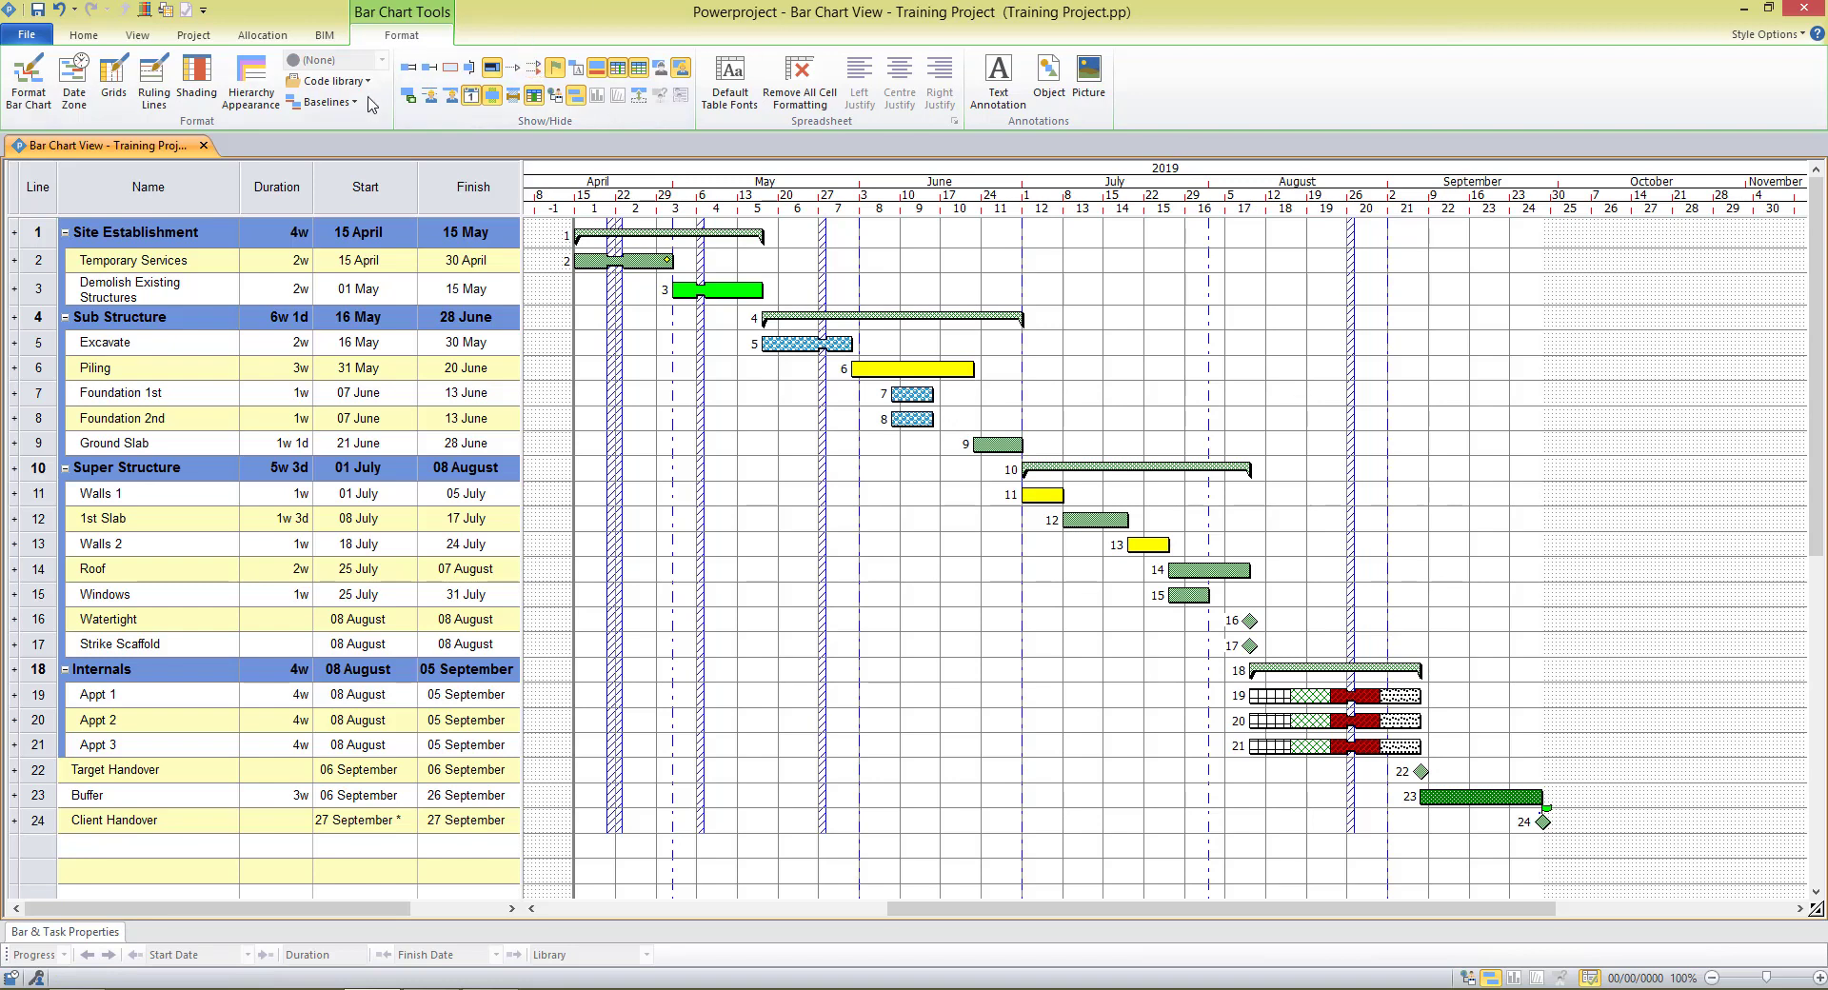
- Bring the Notes column back into the table area and group the tasks with "By Trade Contractor & Start"
left_click(137, 38)
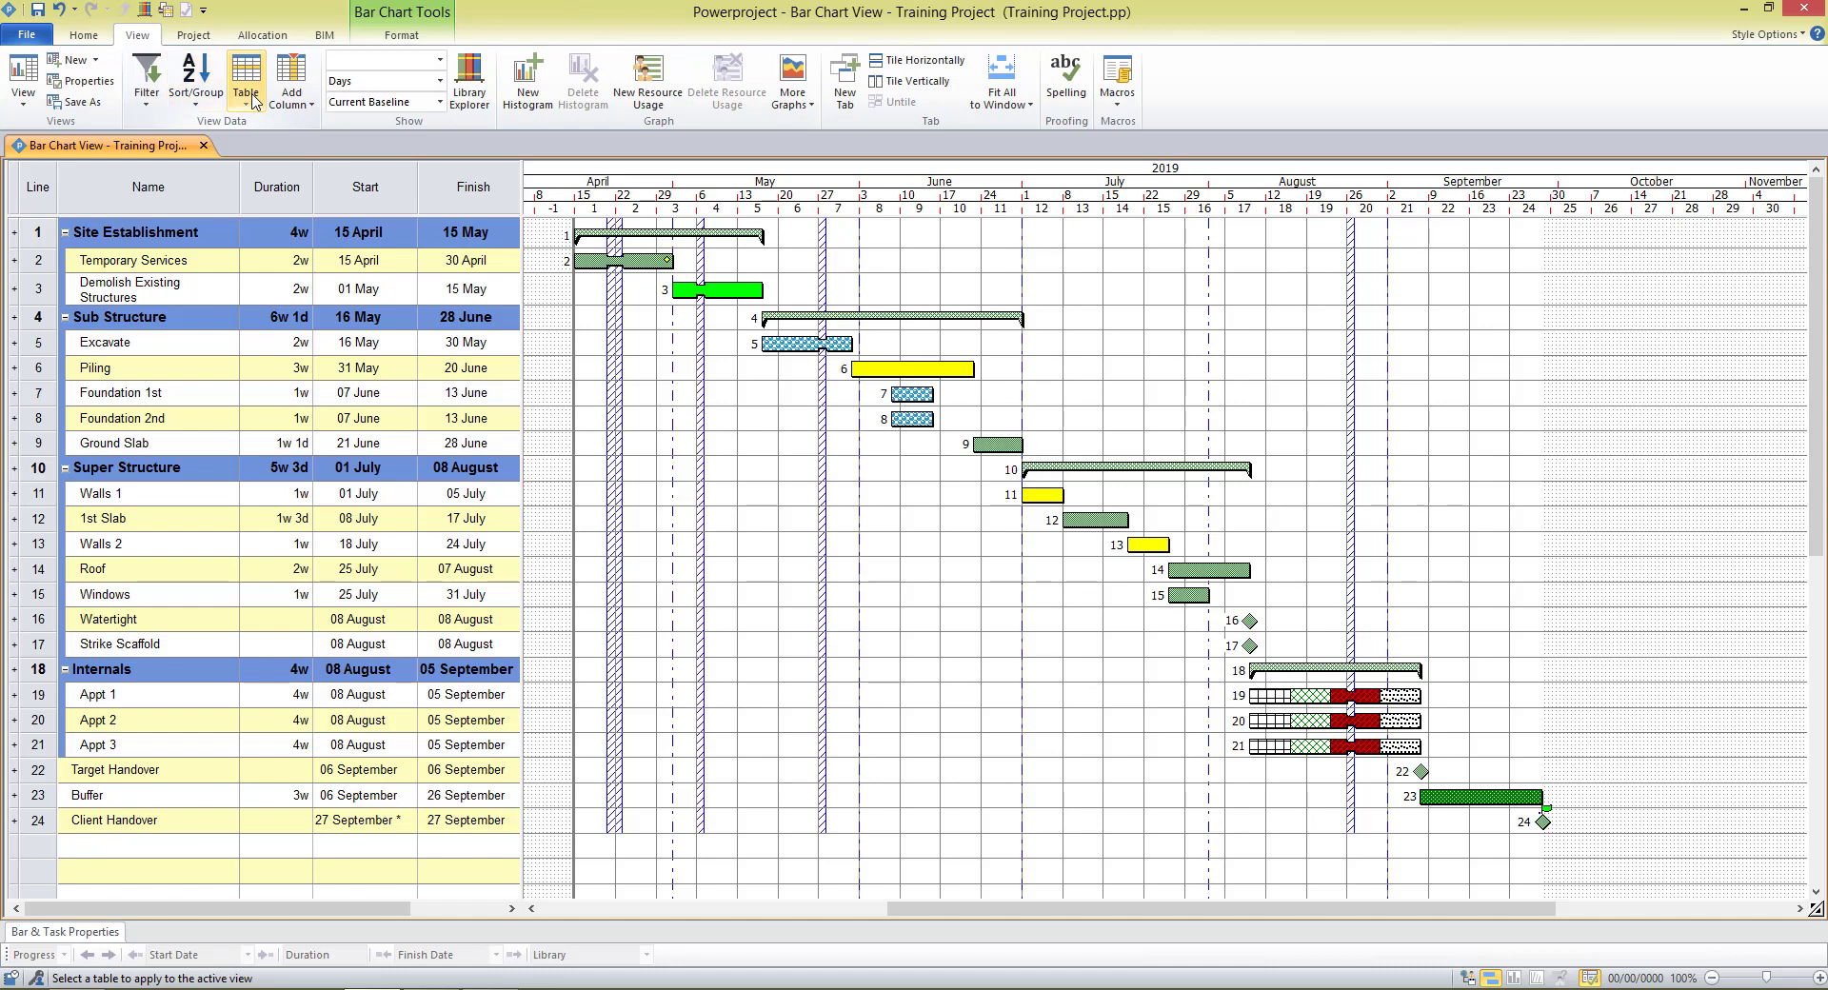
left_click(292, 83)
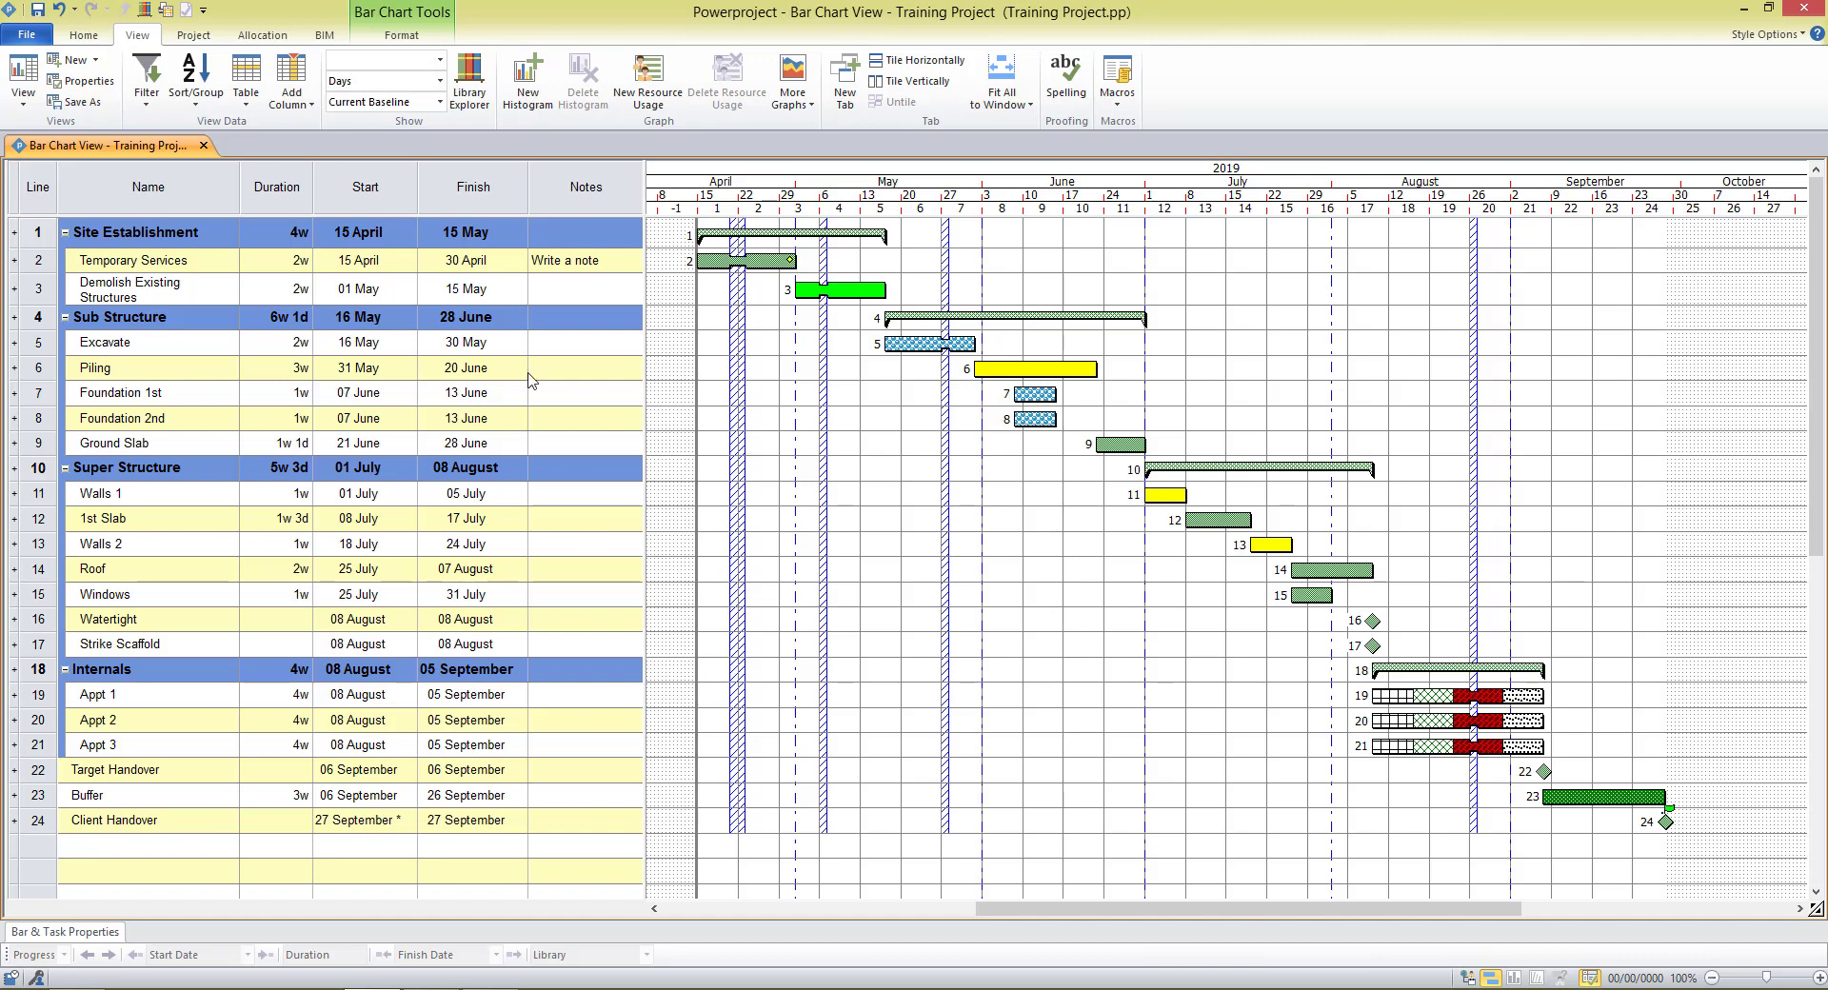
left_click(196, 86)
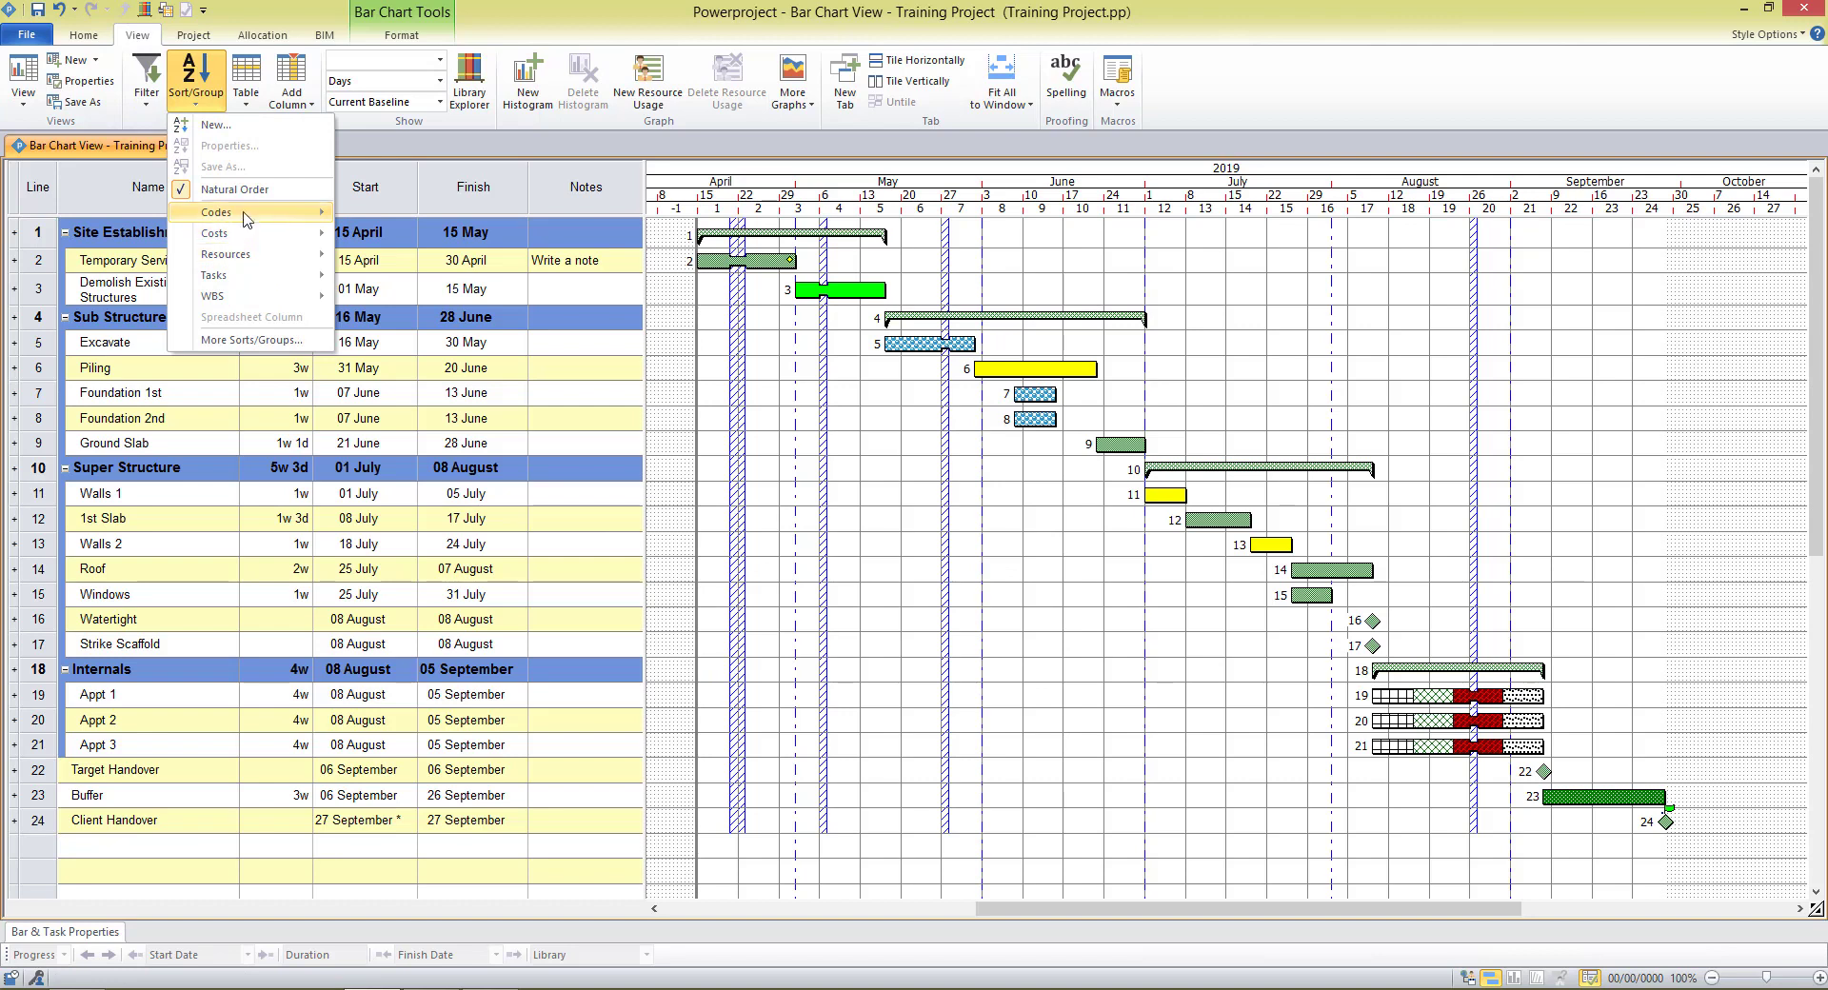
mouse_move(247, 213)
left_click(415, 246)
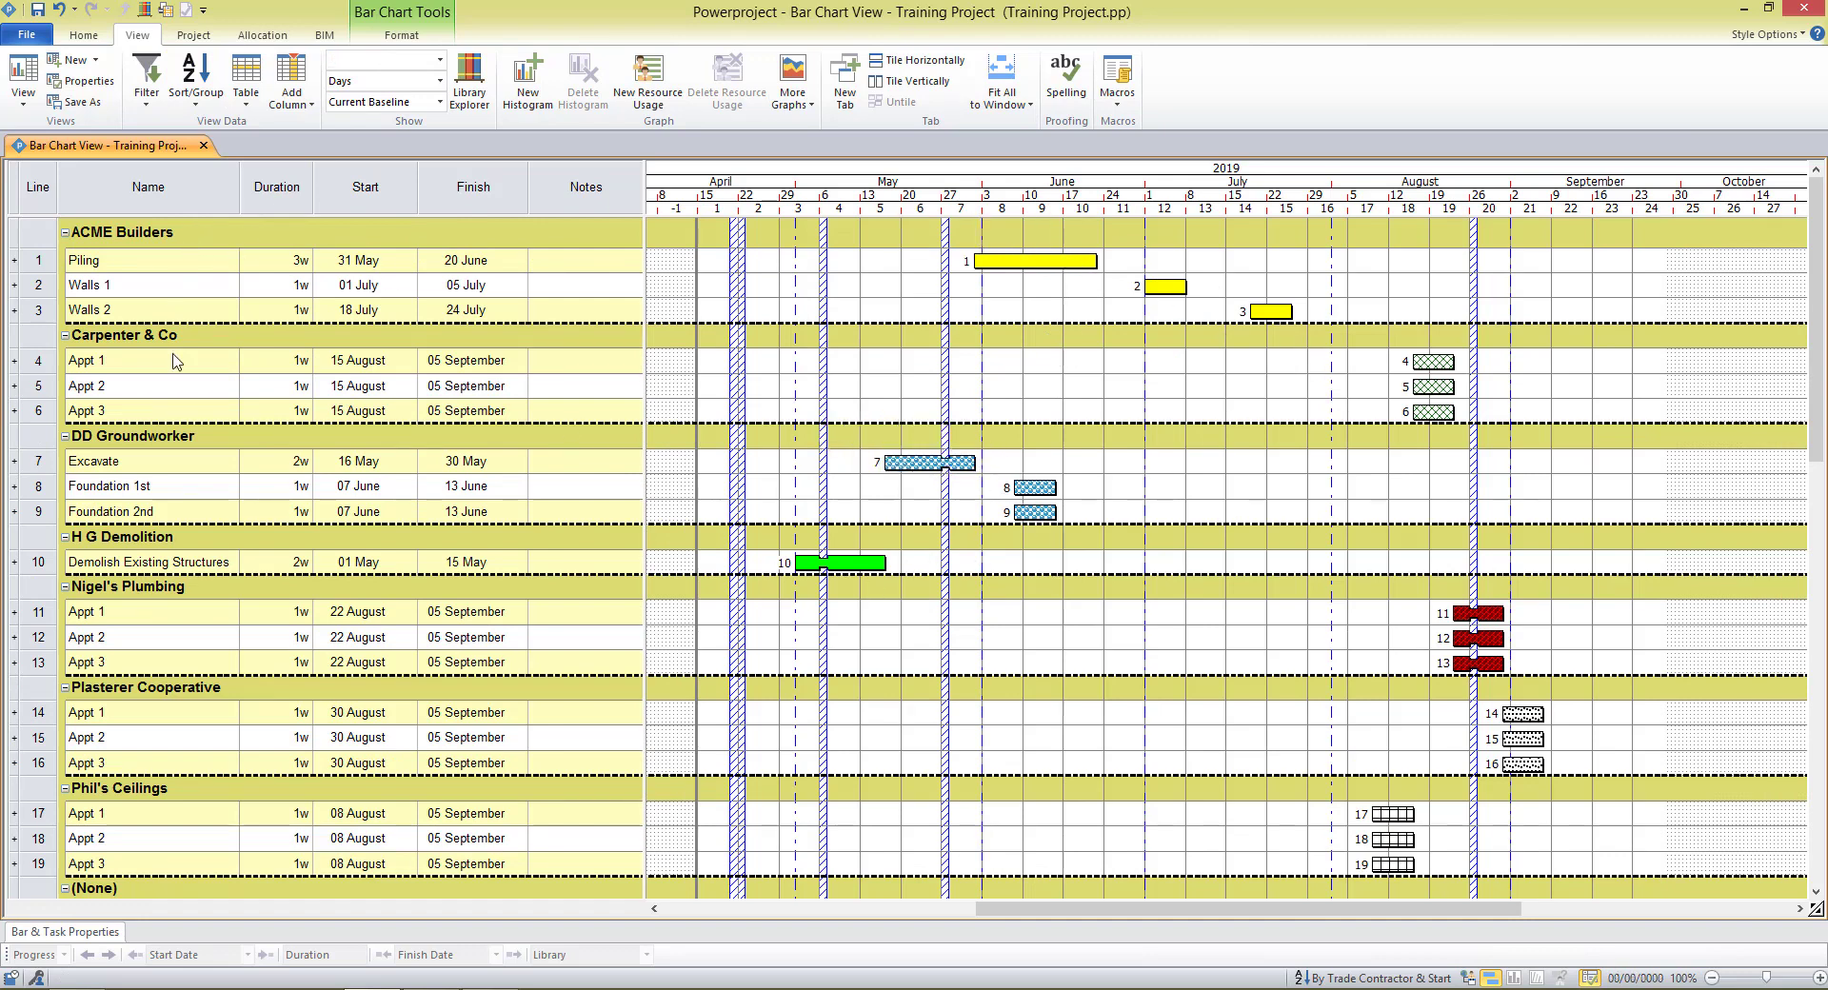
- Stop using Trades Contractor as the display library, collapse the project tree and widen the table area to fit the Notes column
left_click(10, 193)
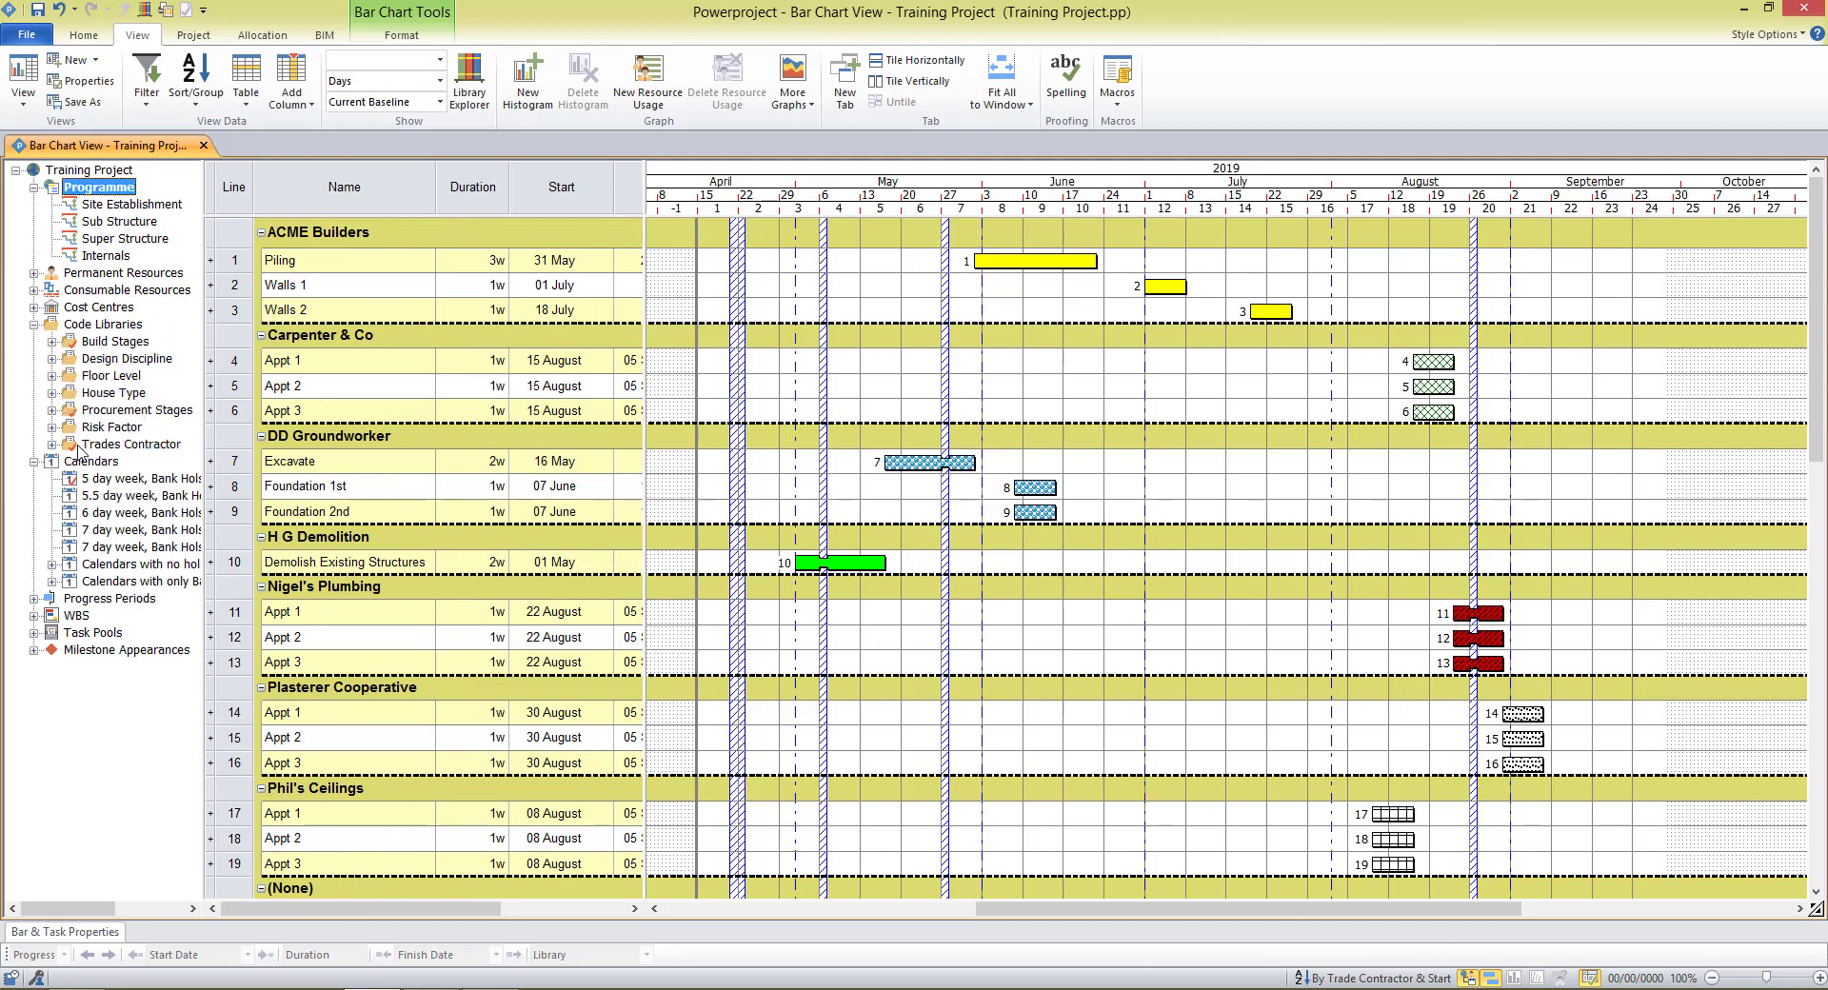
right_click(80, 445)
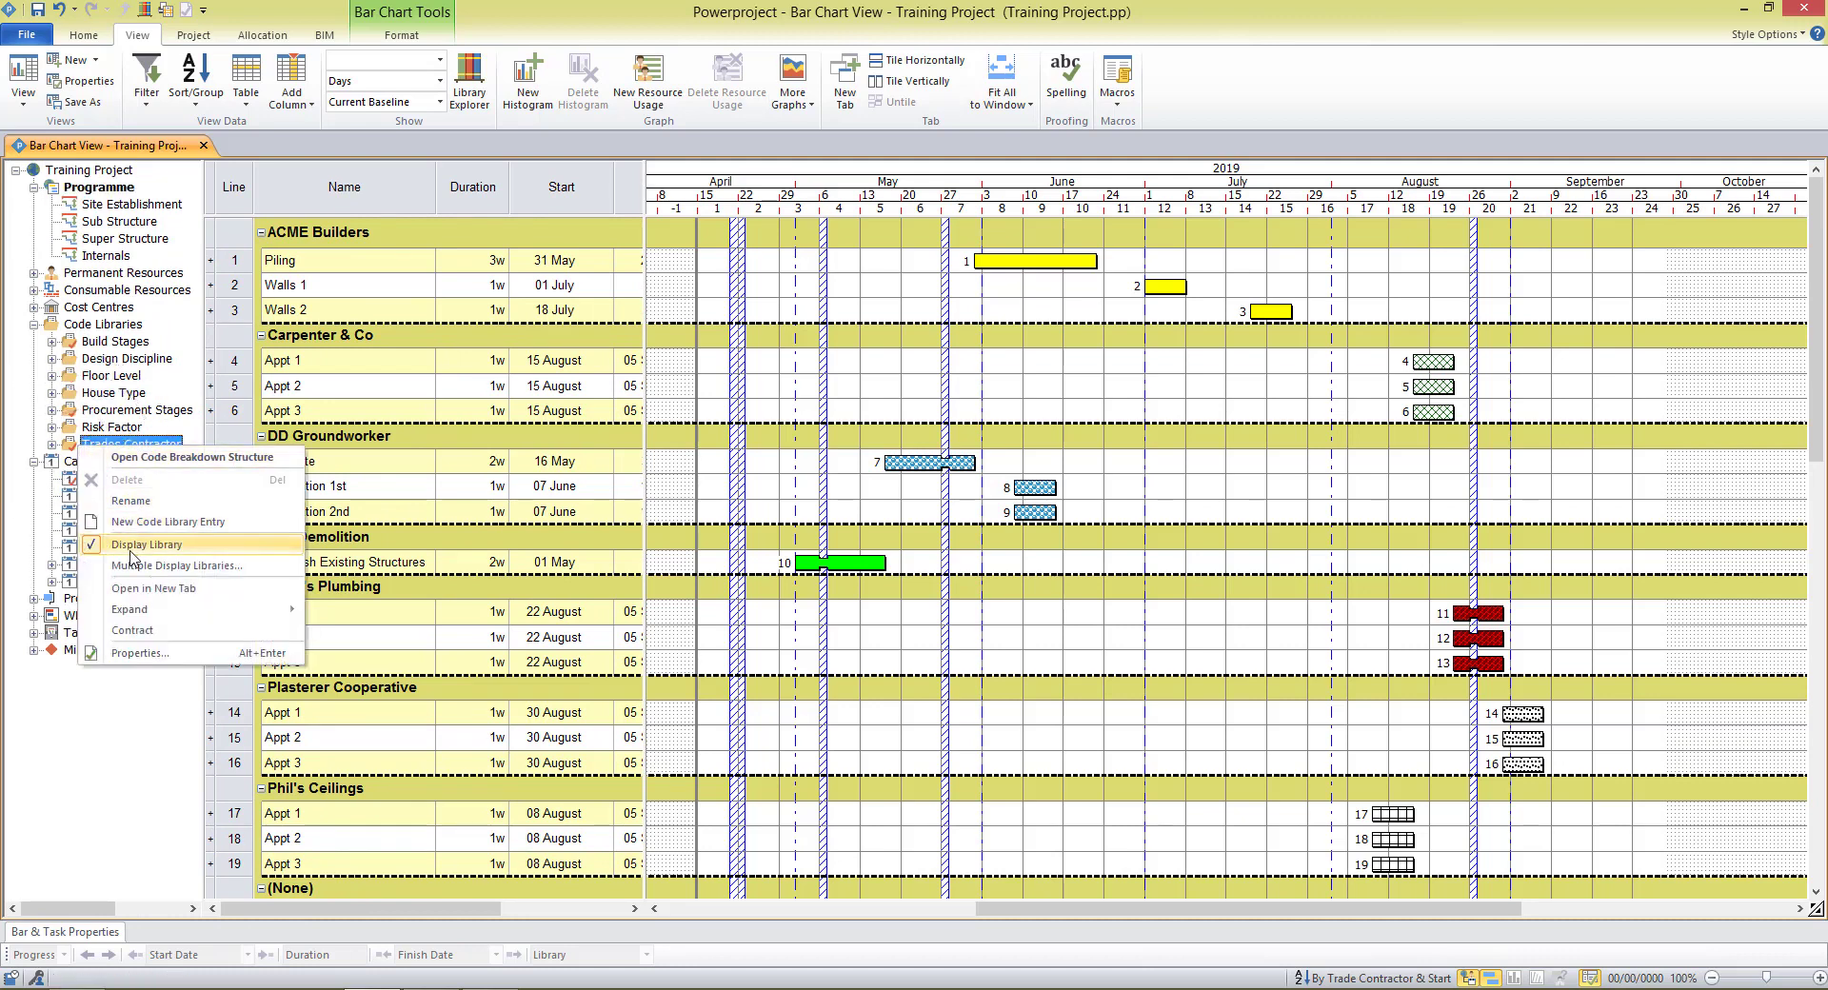
left_click(132, 545)
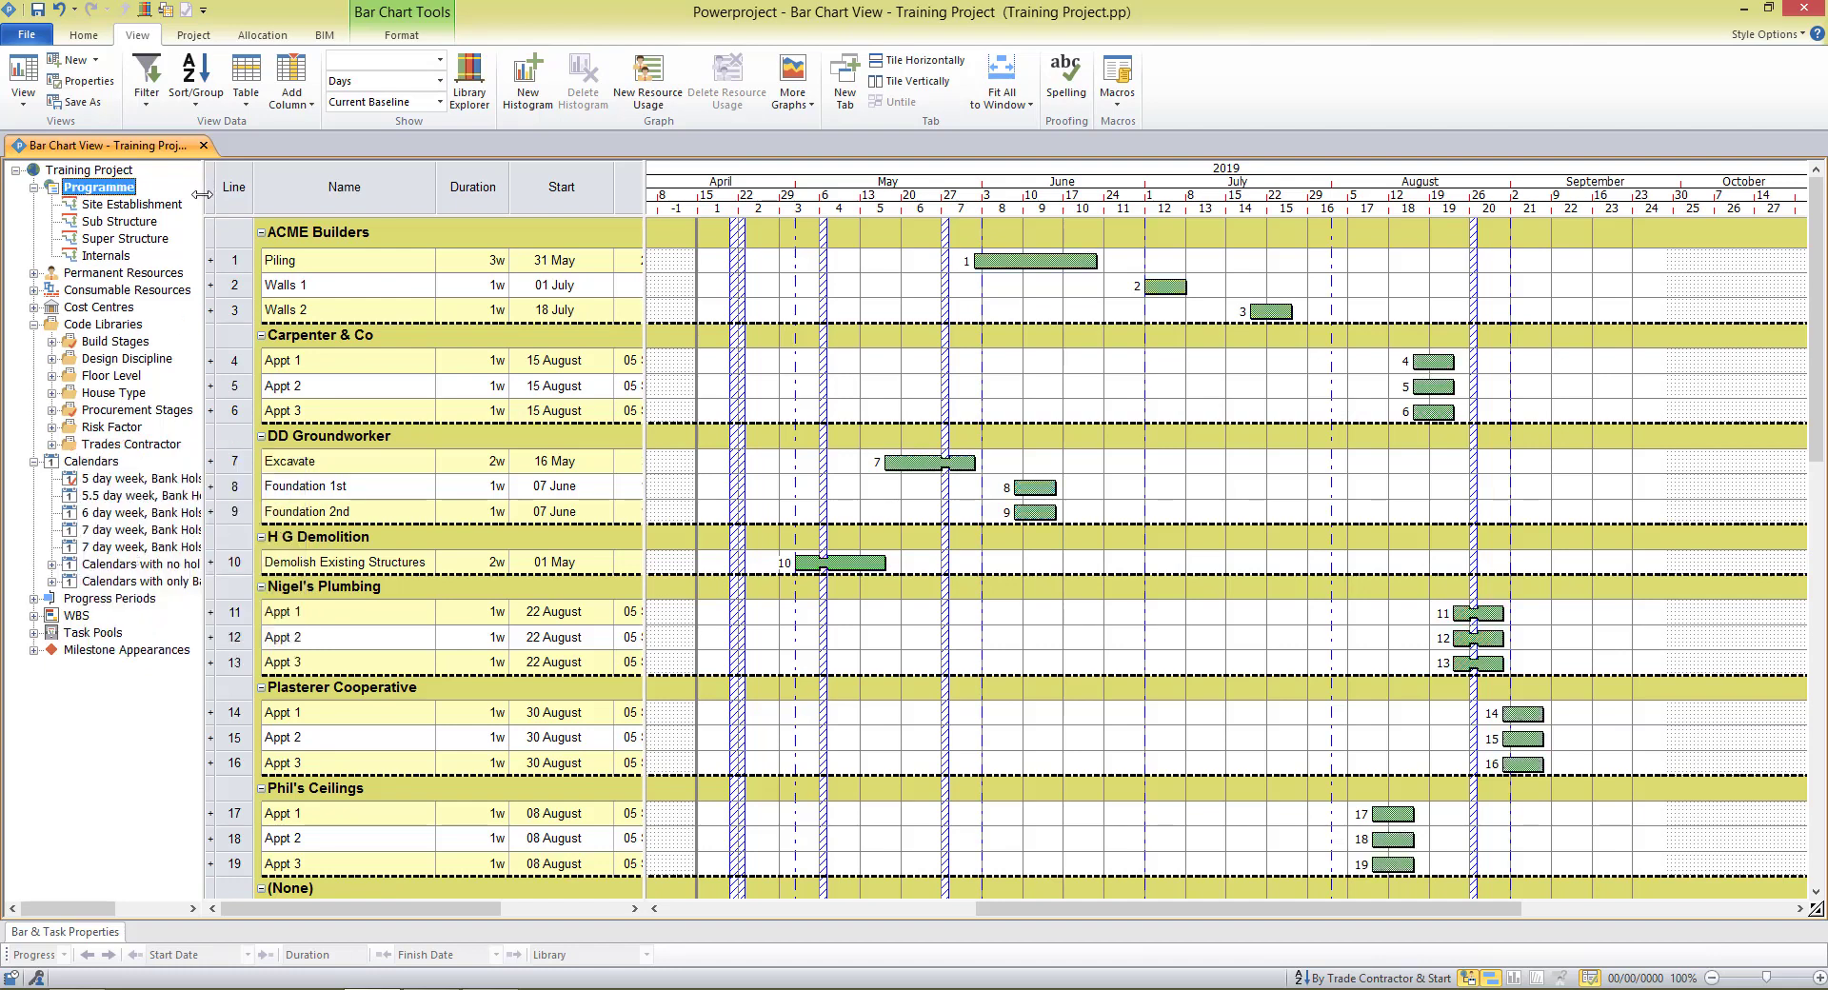
left_click_drag(207, 191, 23, 242)
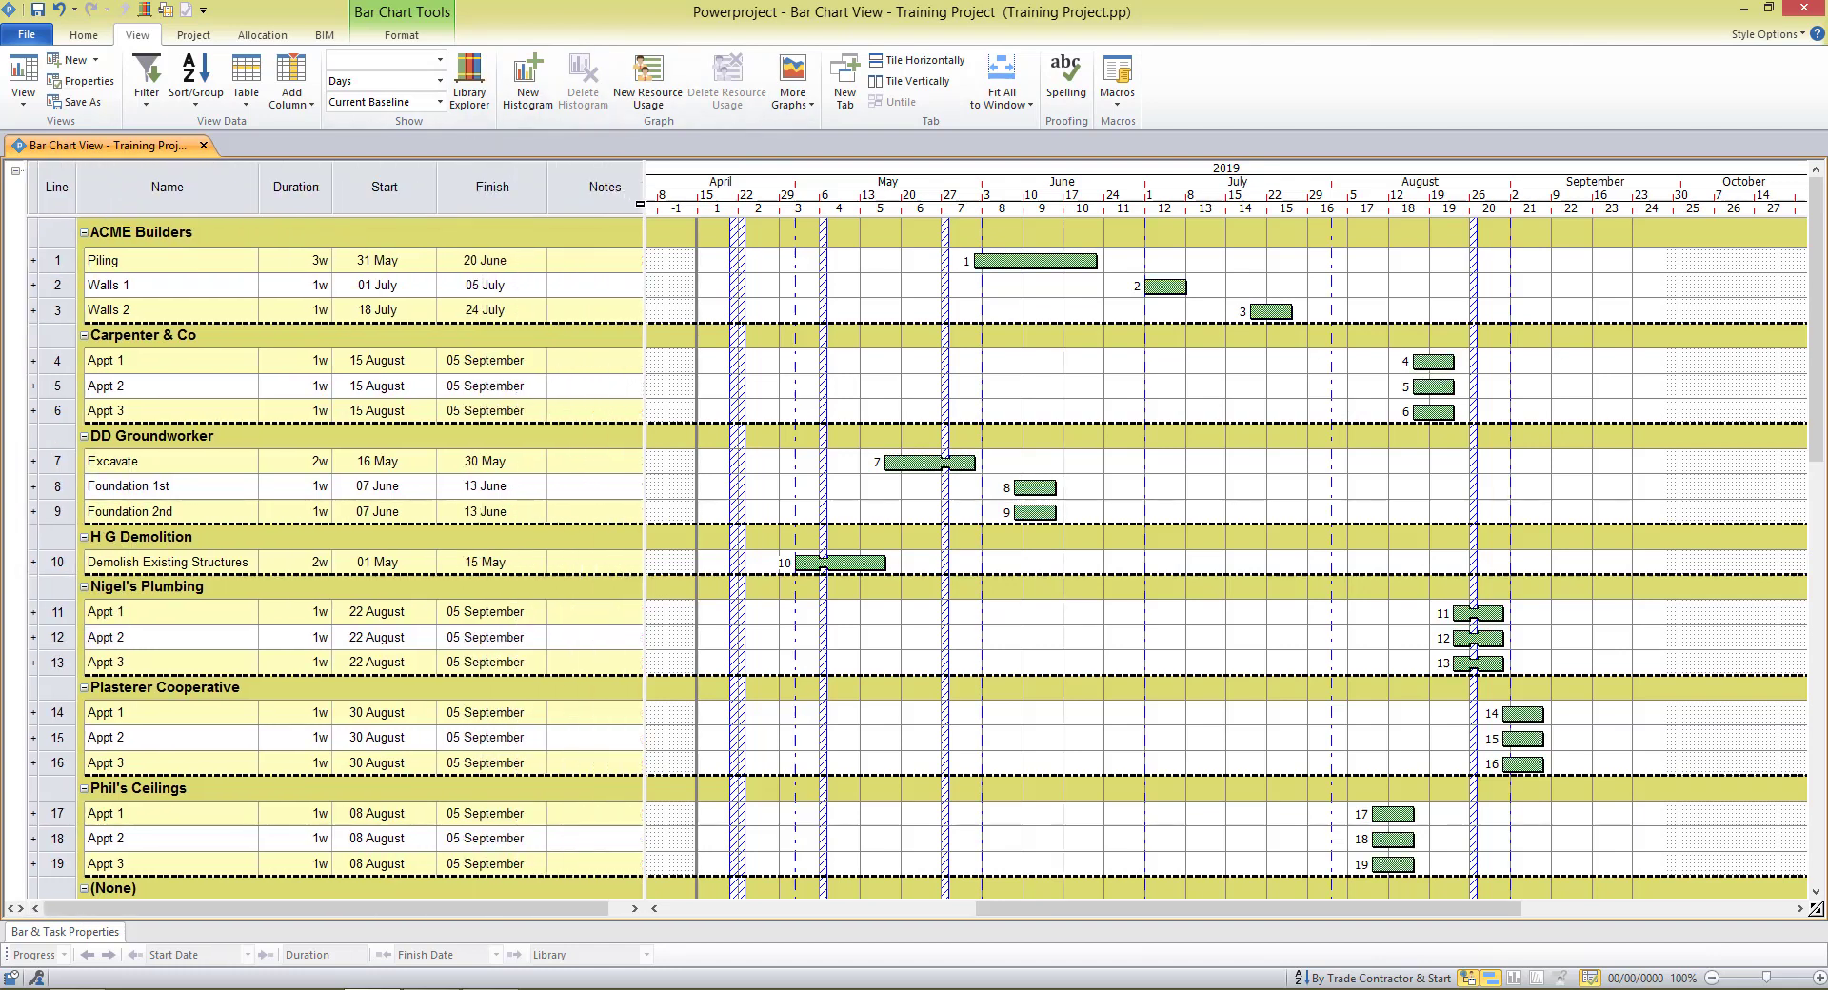
left_click_drag(641, 202, 659, 197)
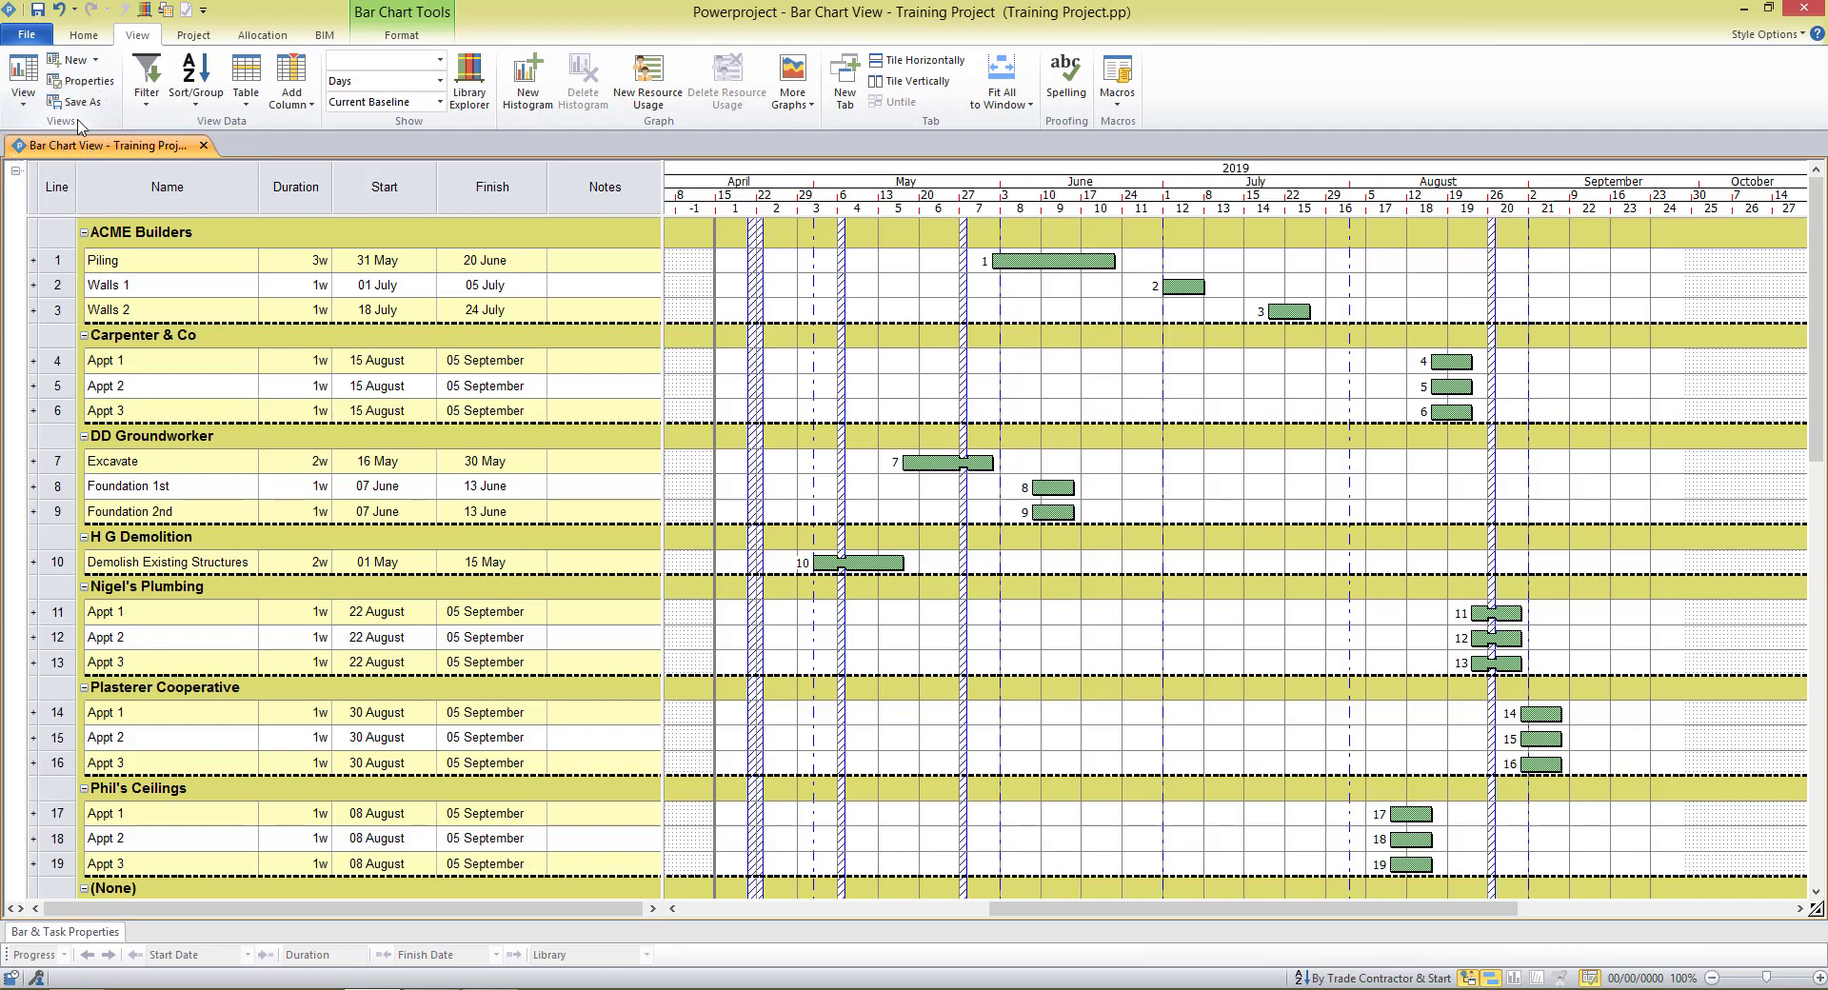
- Save the current view as "Simple View" without a category
left_click(93, 107)
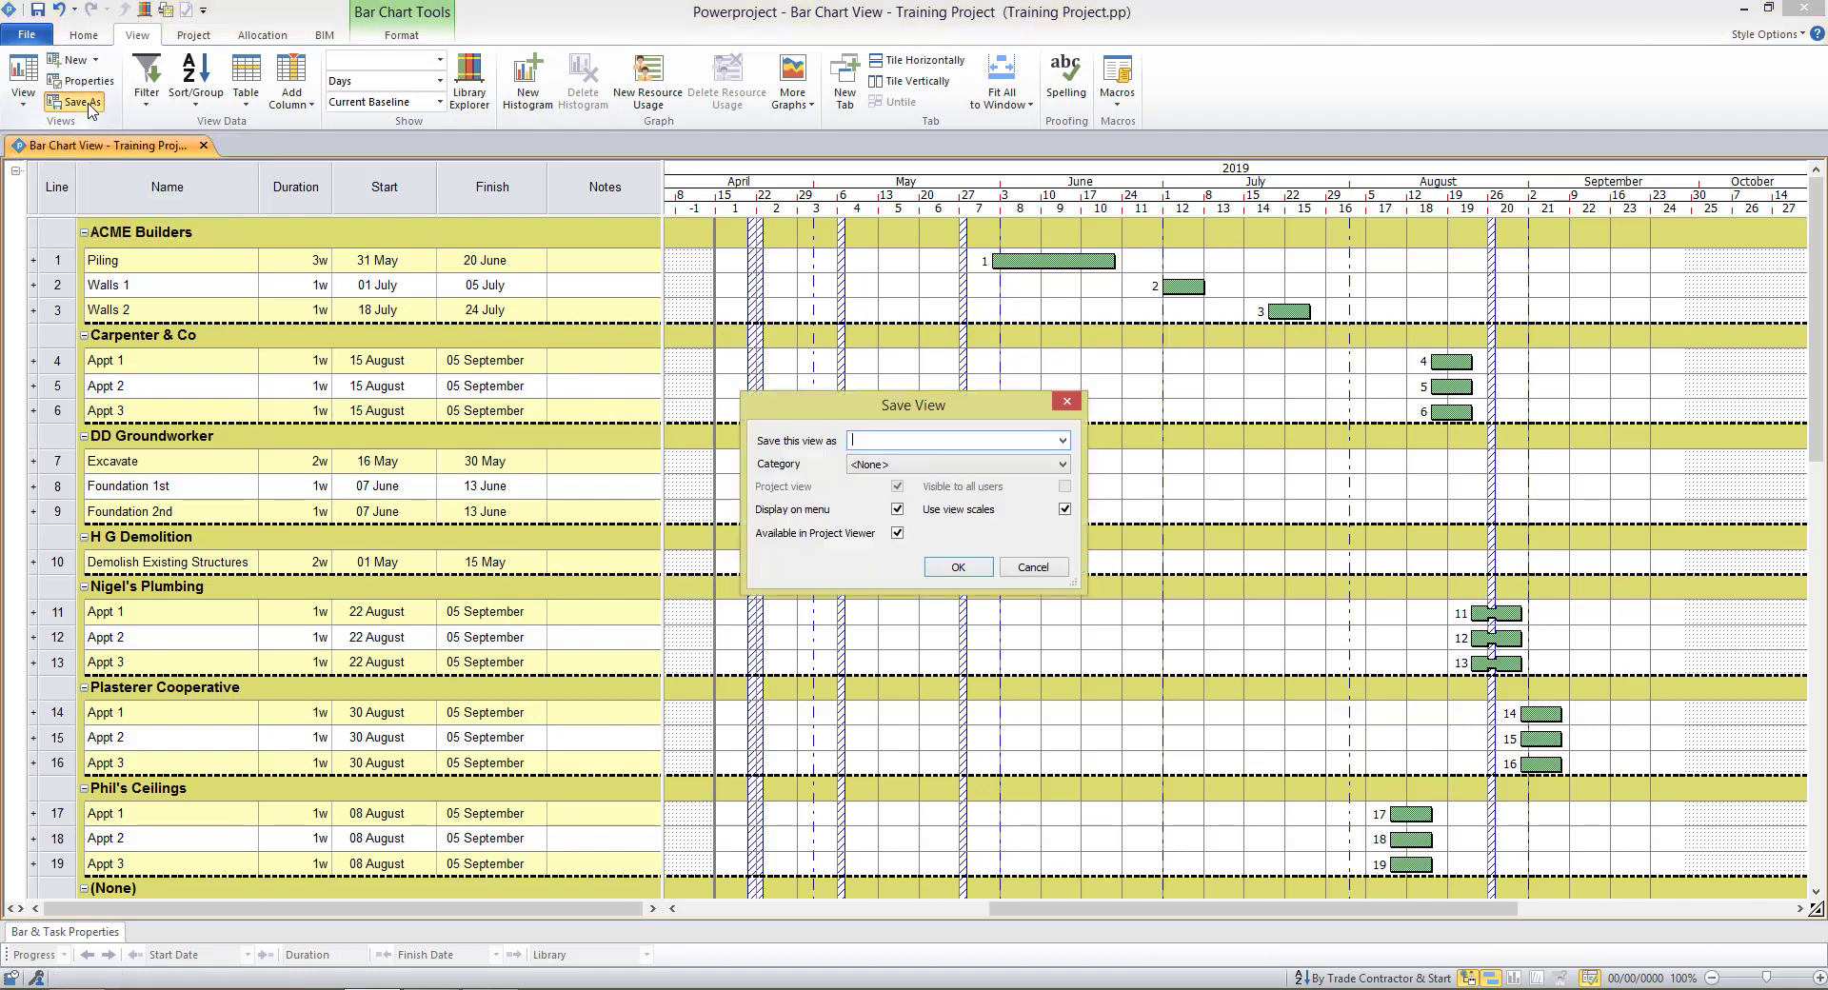
type("Simple View")
left_click(958, 567)
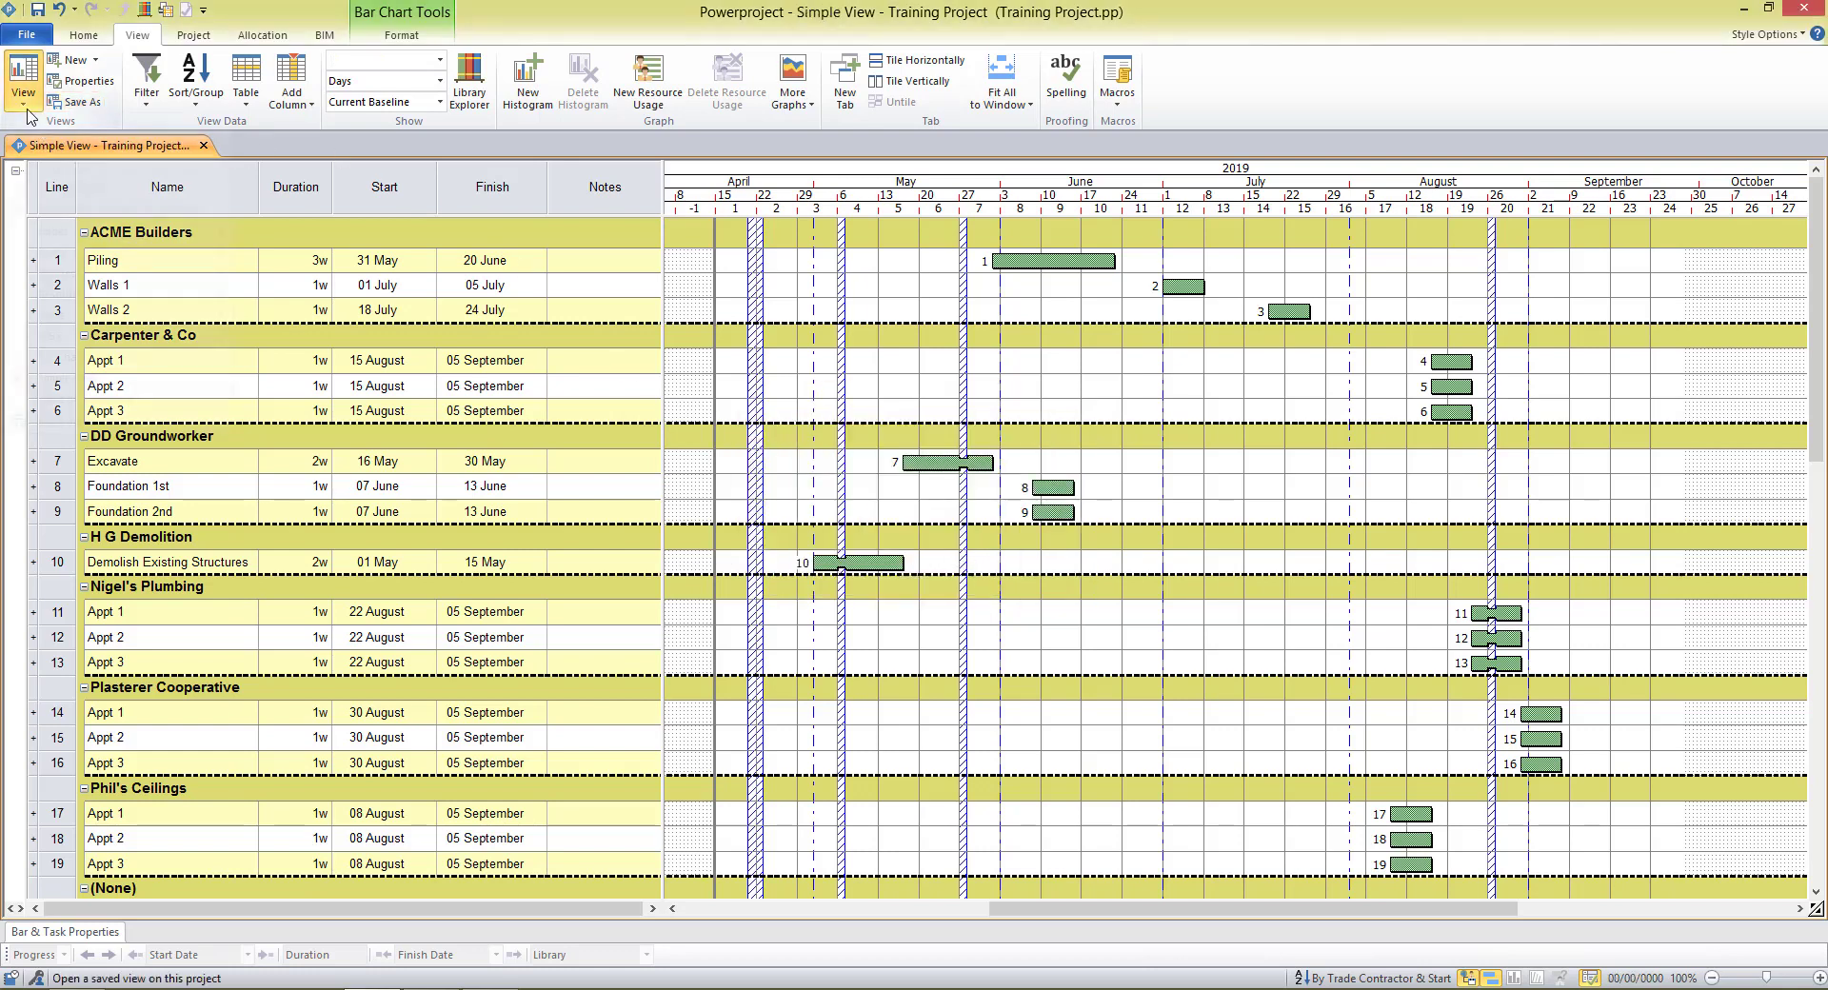
- Open the saved Bar Chart View alongside Simple View and switch between the two to compare them
left_click(22, 81)
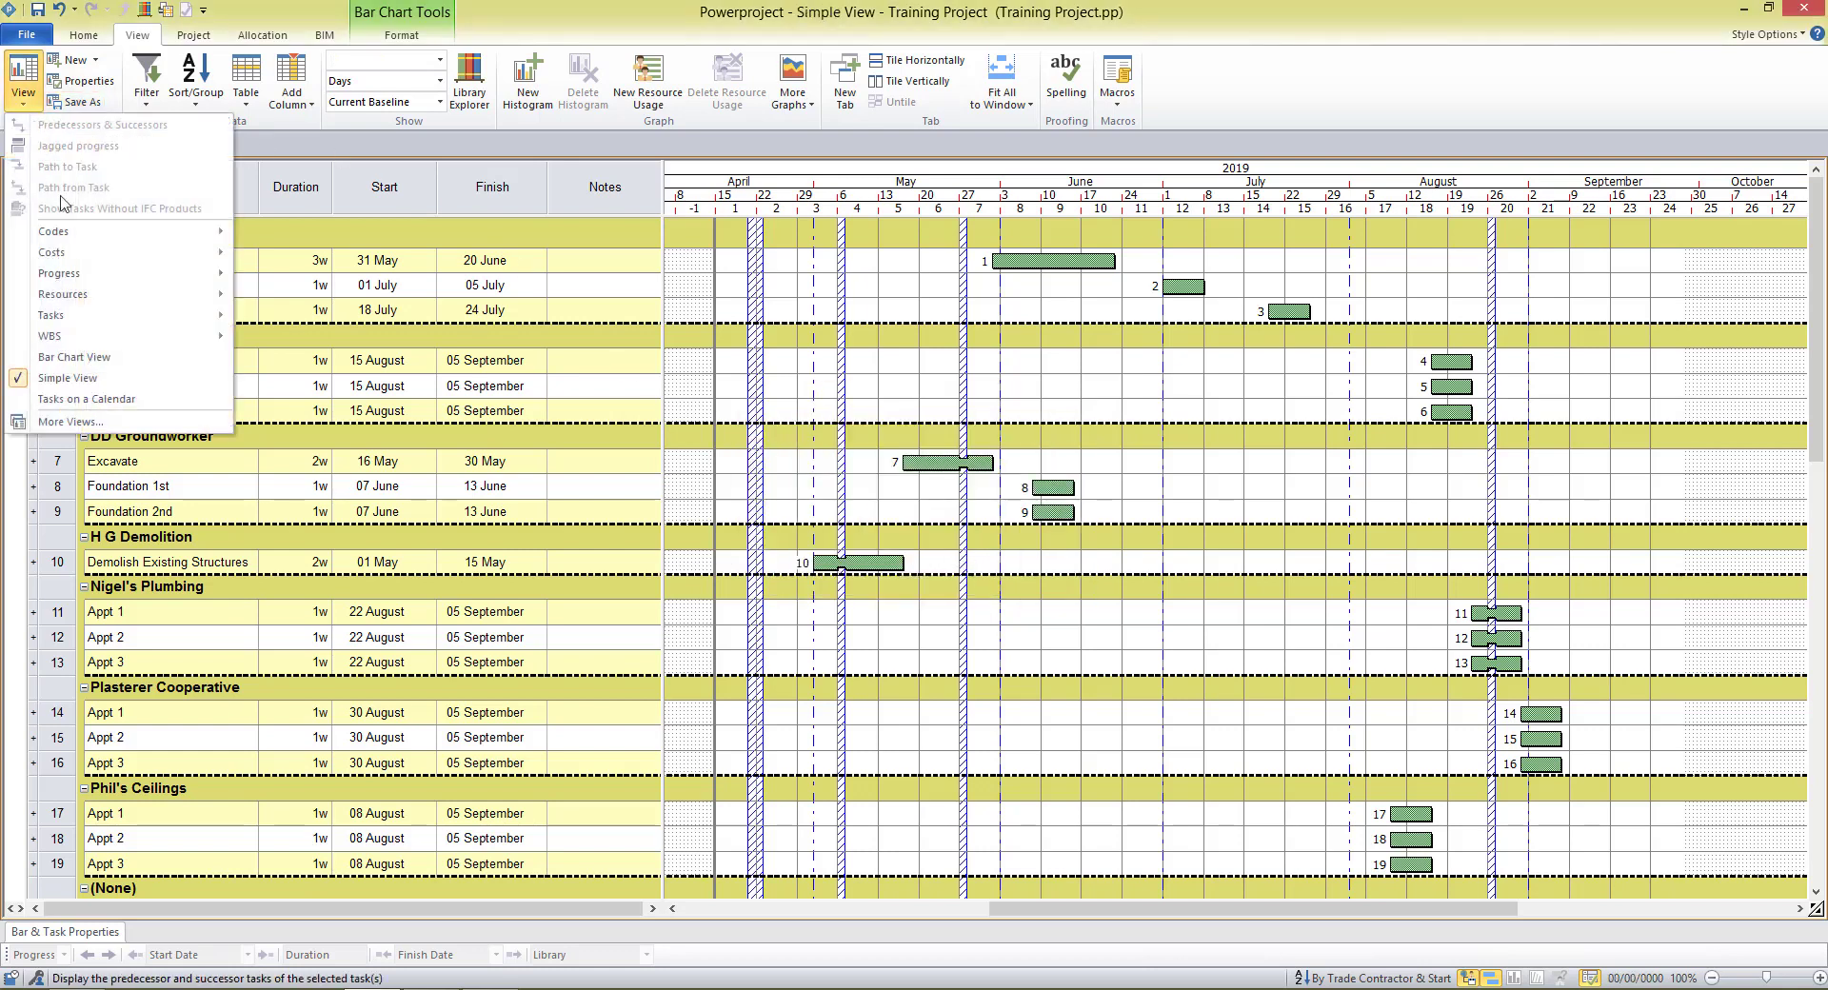
left_click(106, 366)
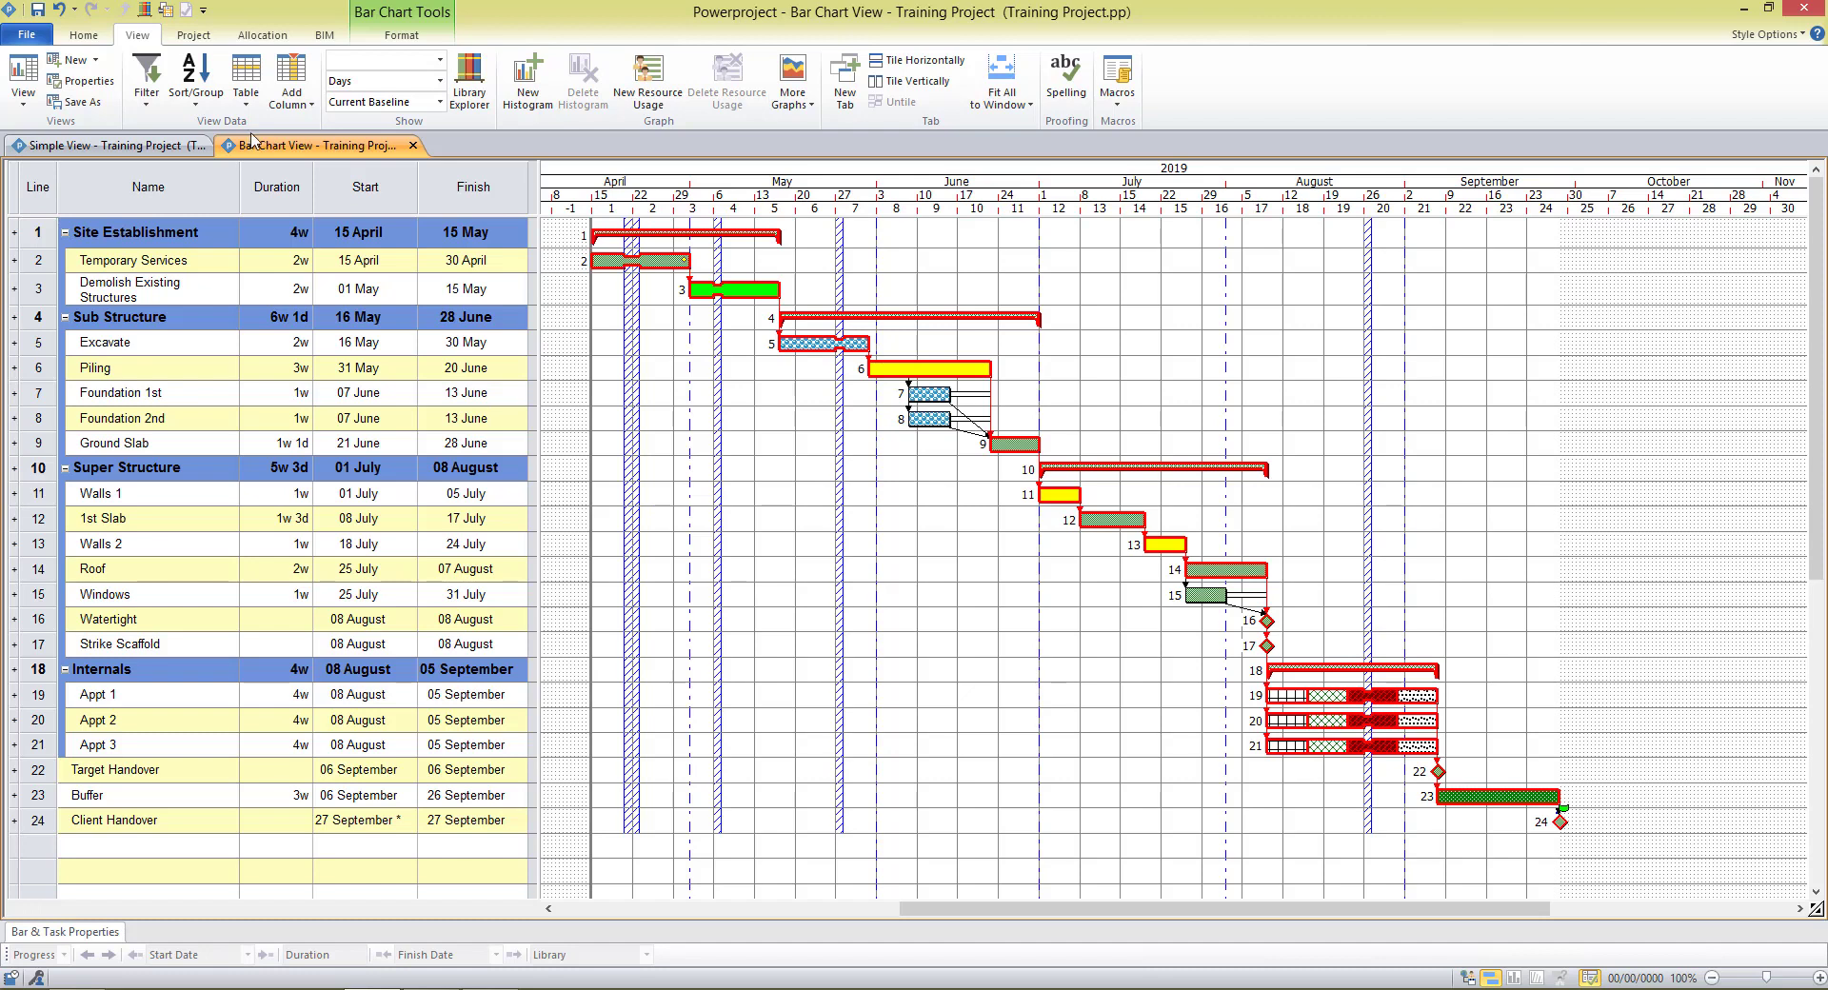
left_click(183, 147)
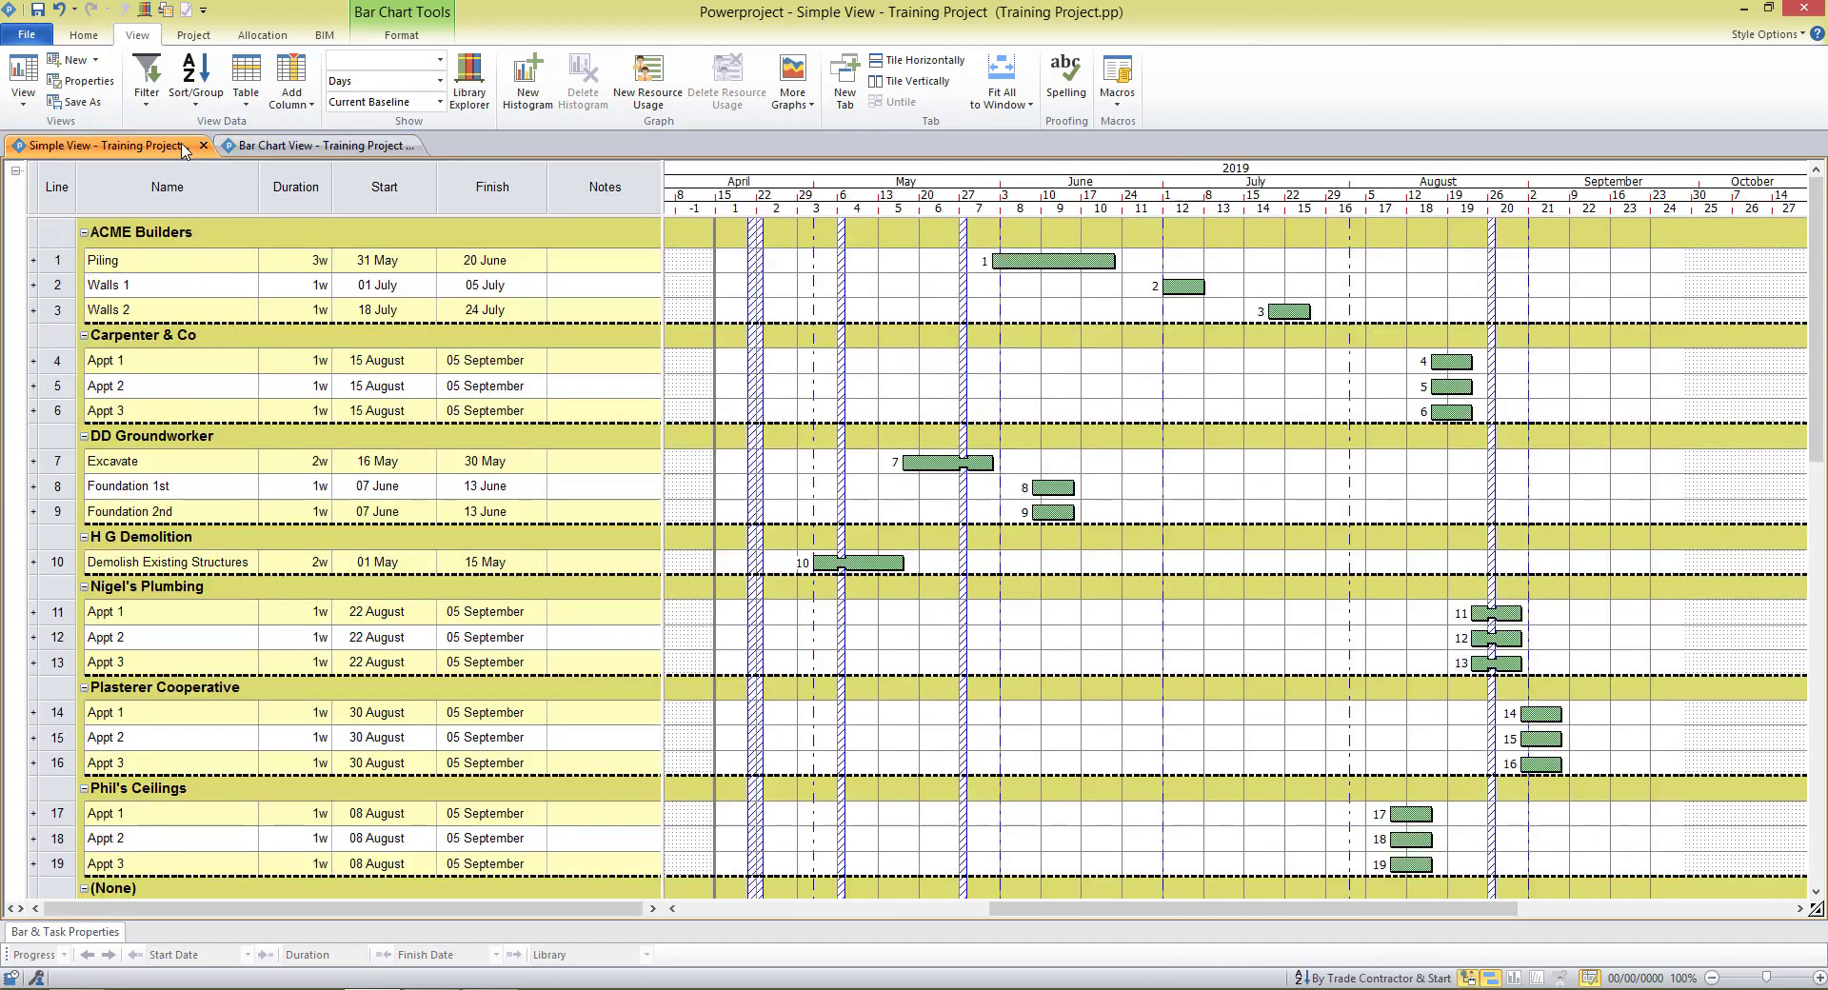
left_click(271, 149)
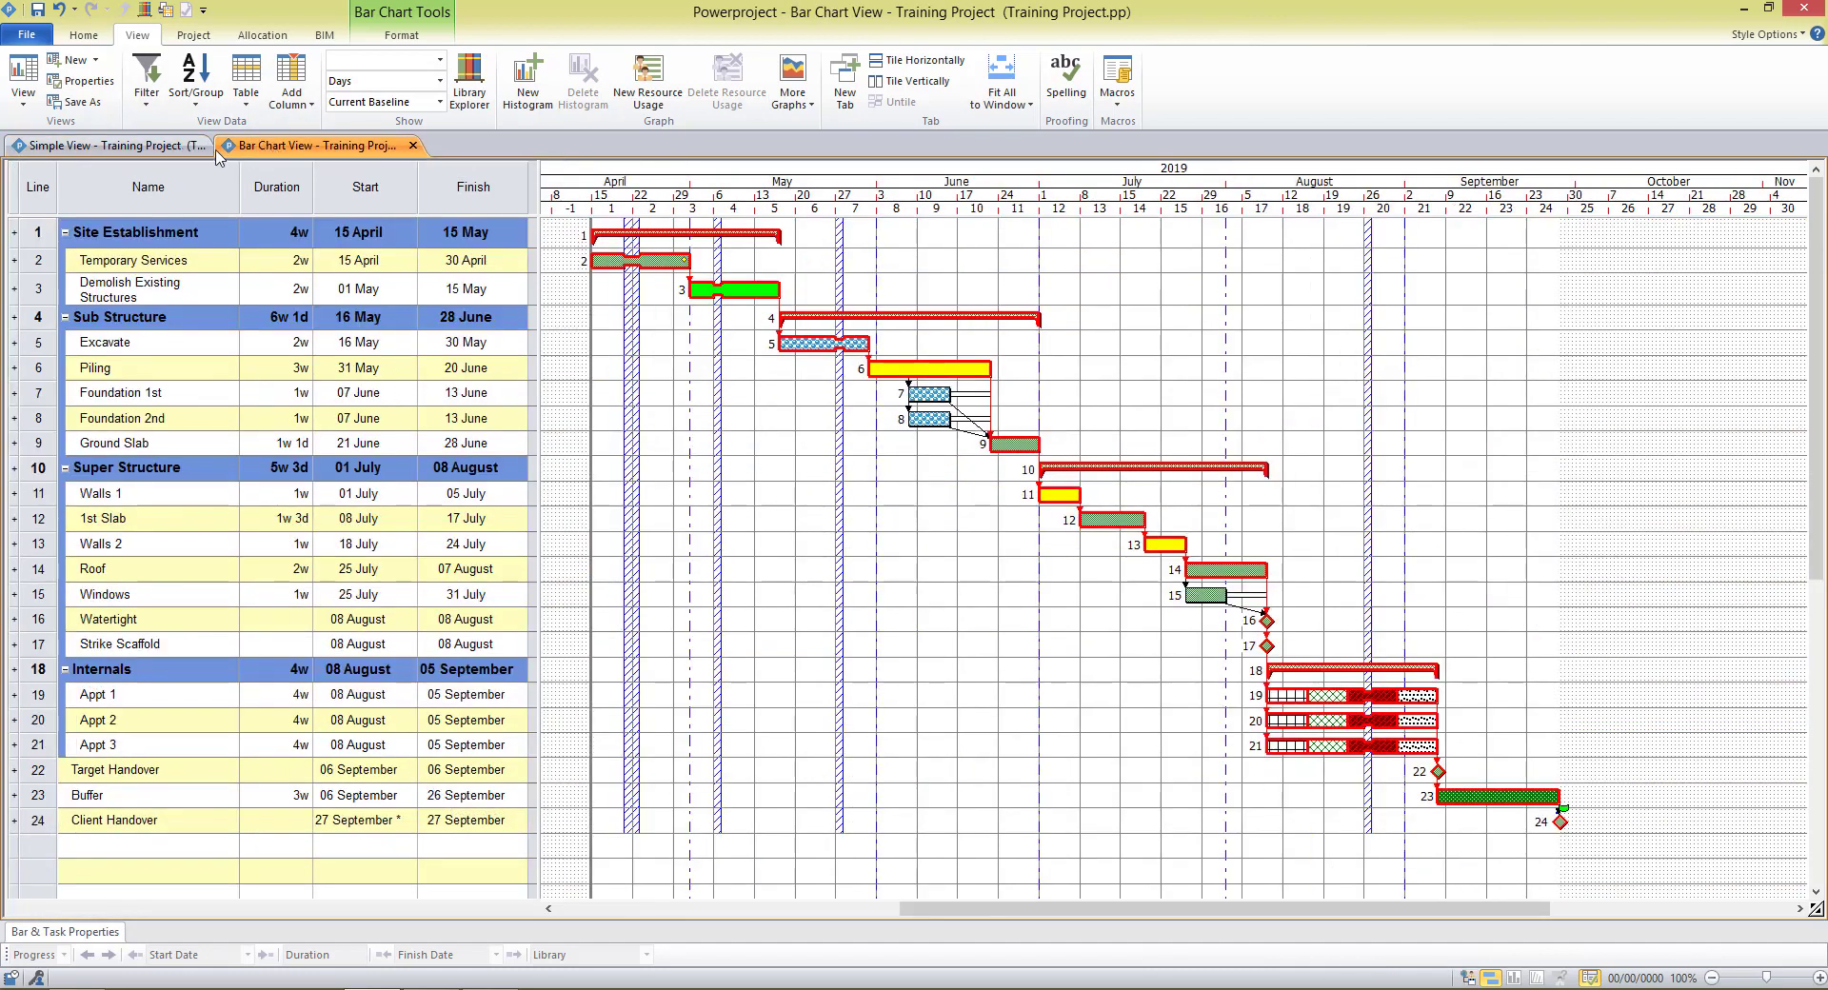
left_click(190, 147)
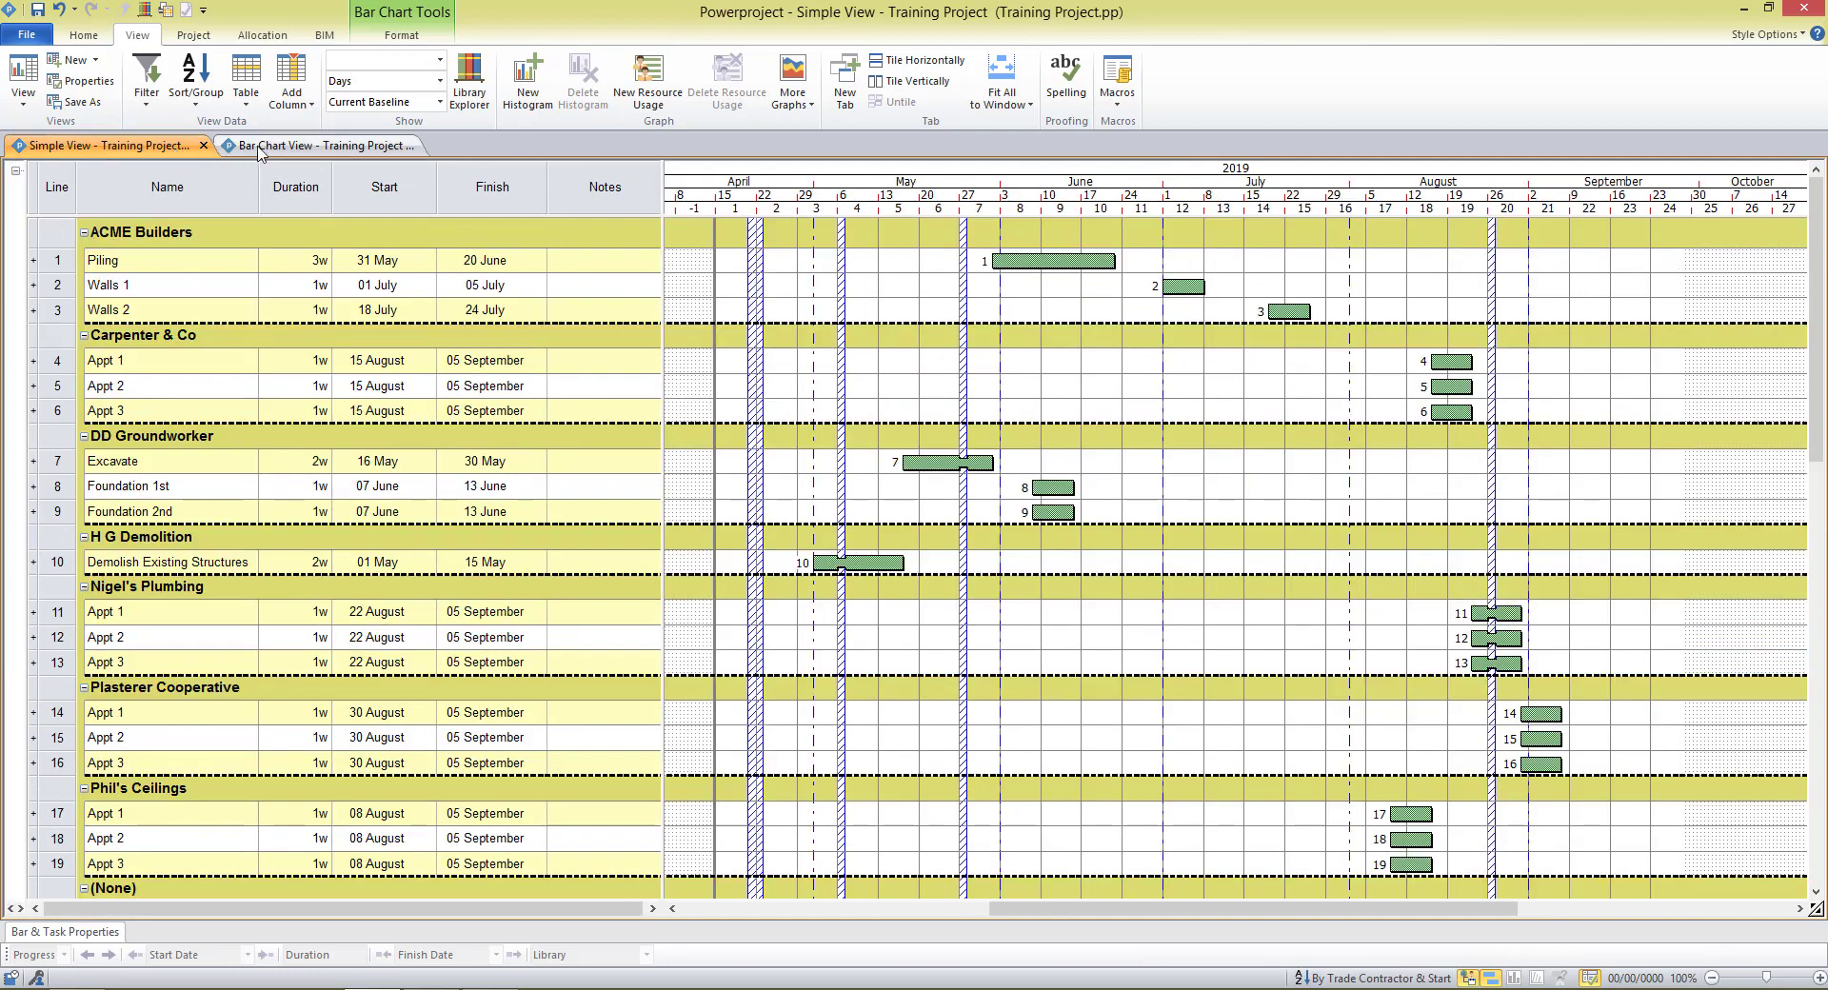
left_click(260, 148)
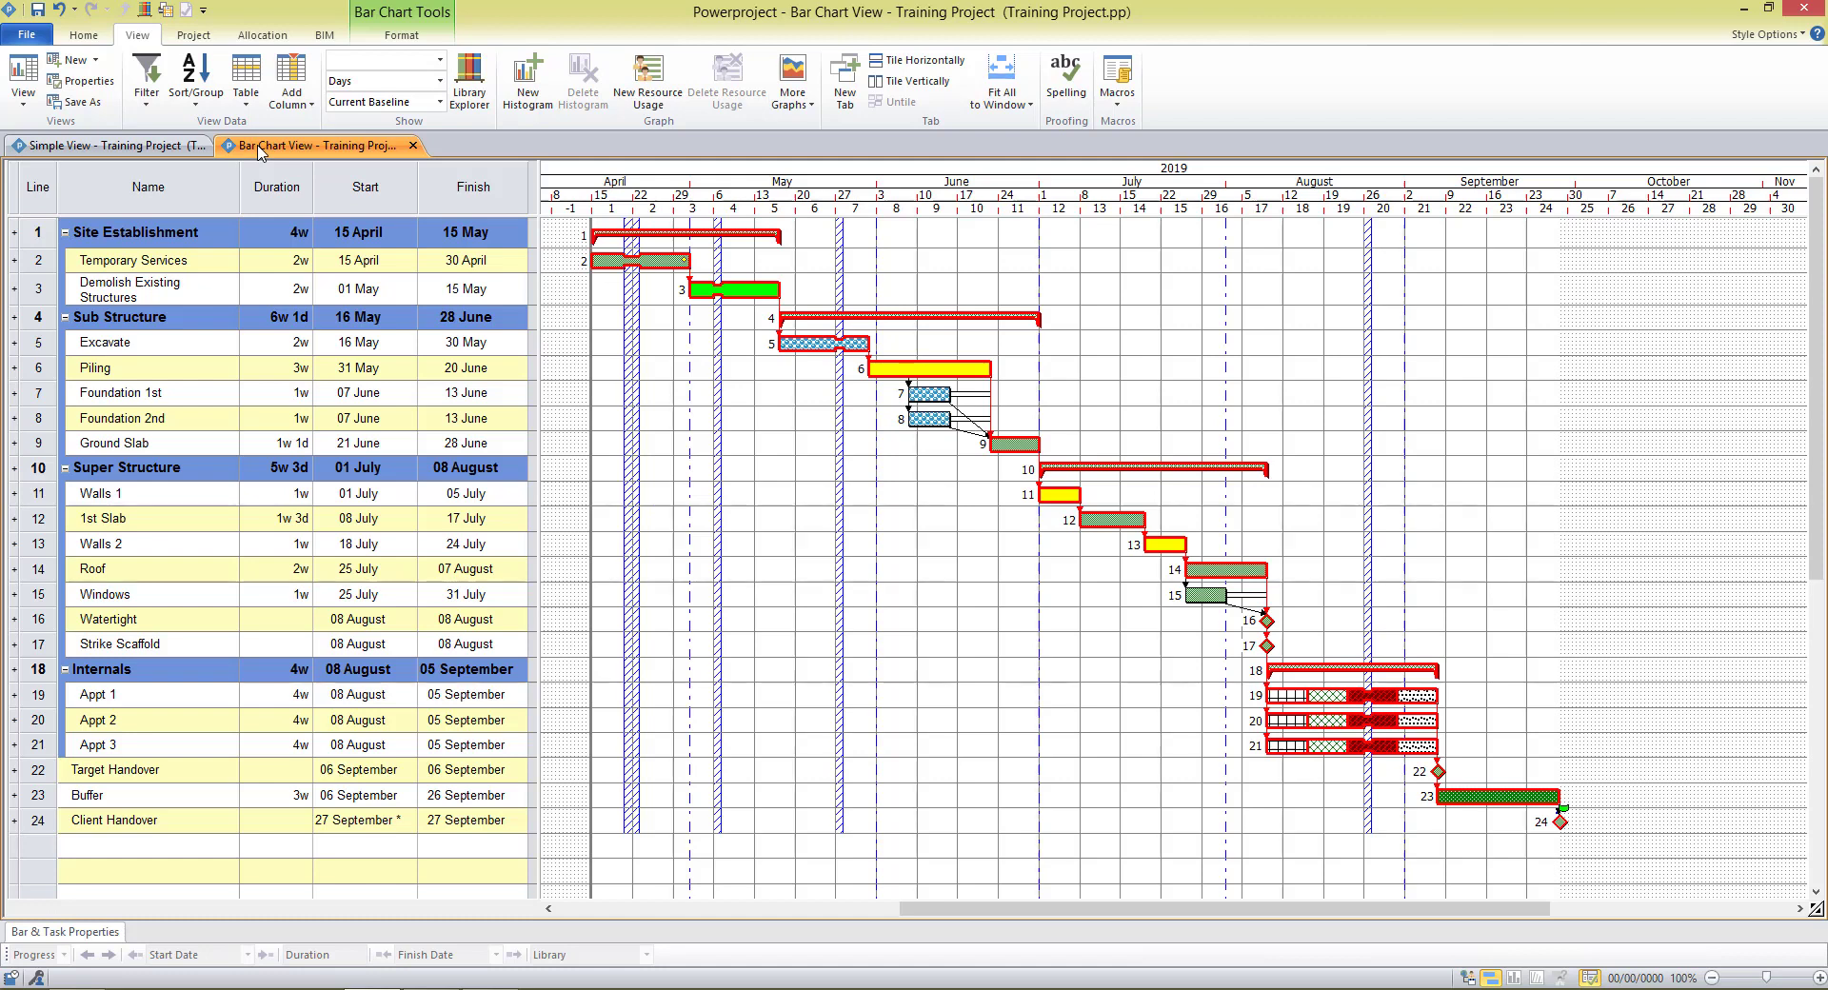
left_click(159, 149)
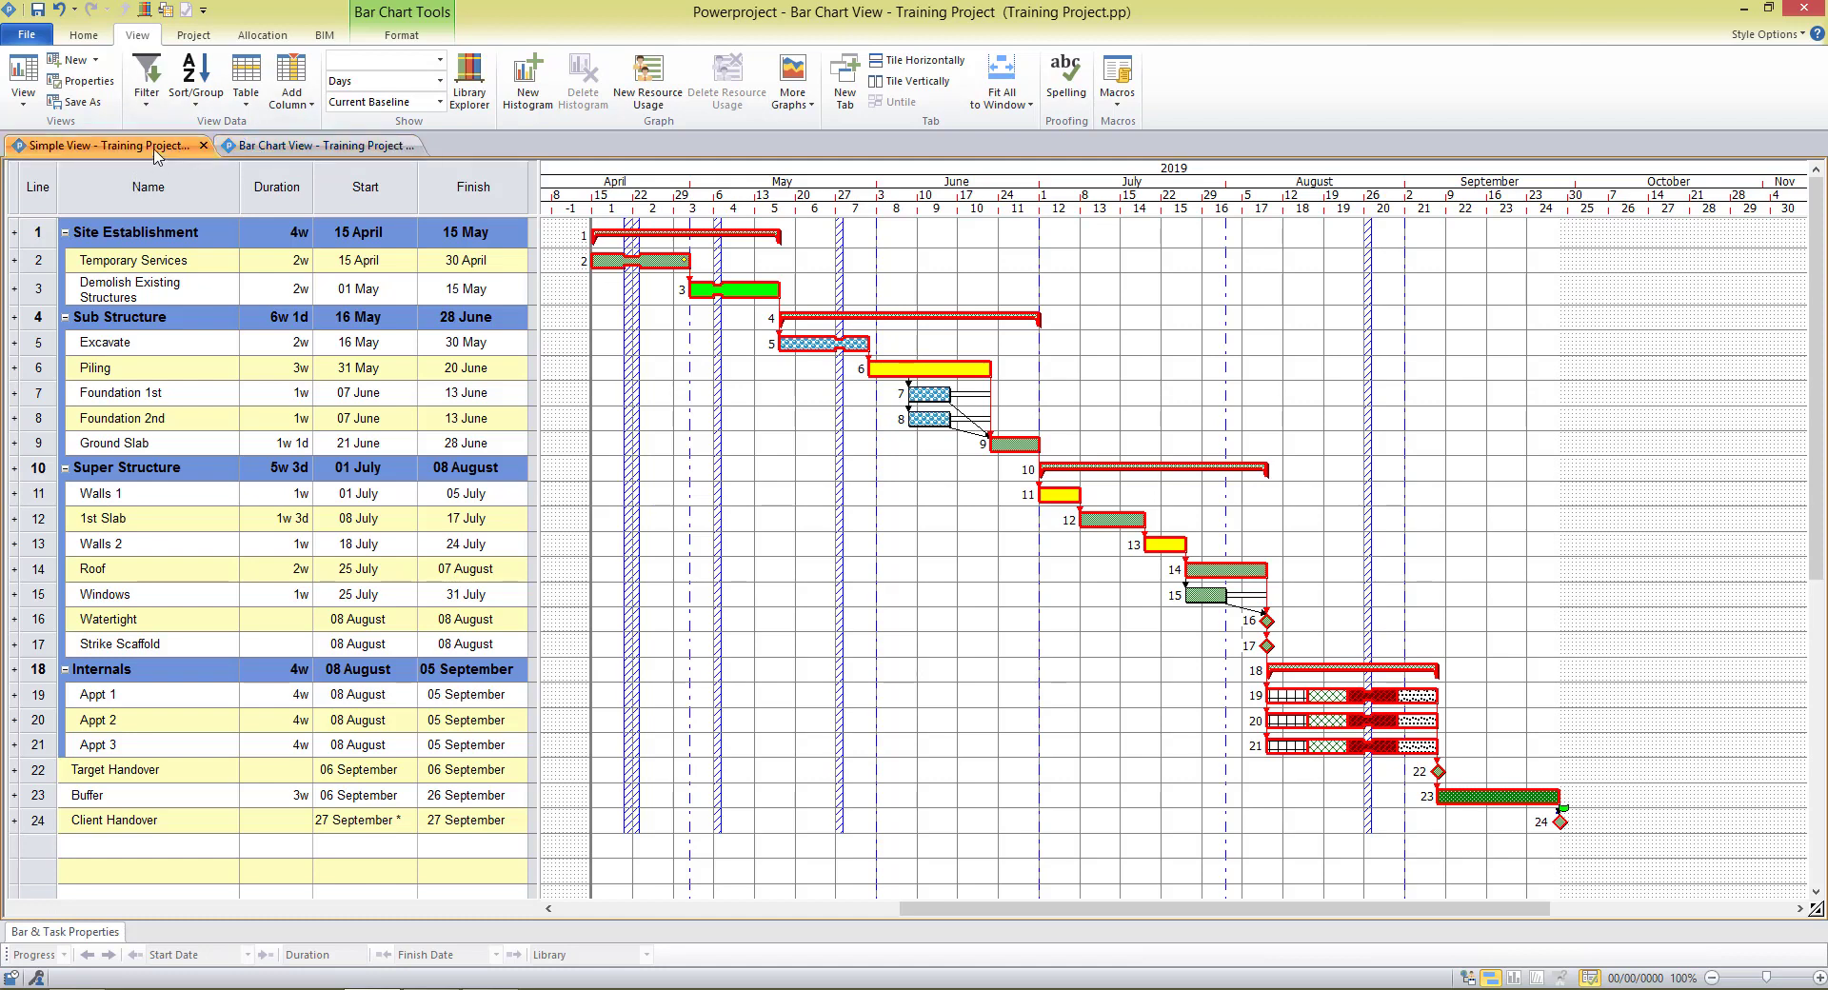
left_click(341, 148)
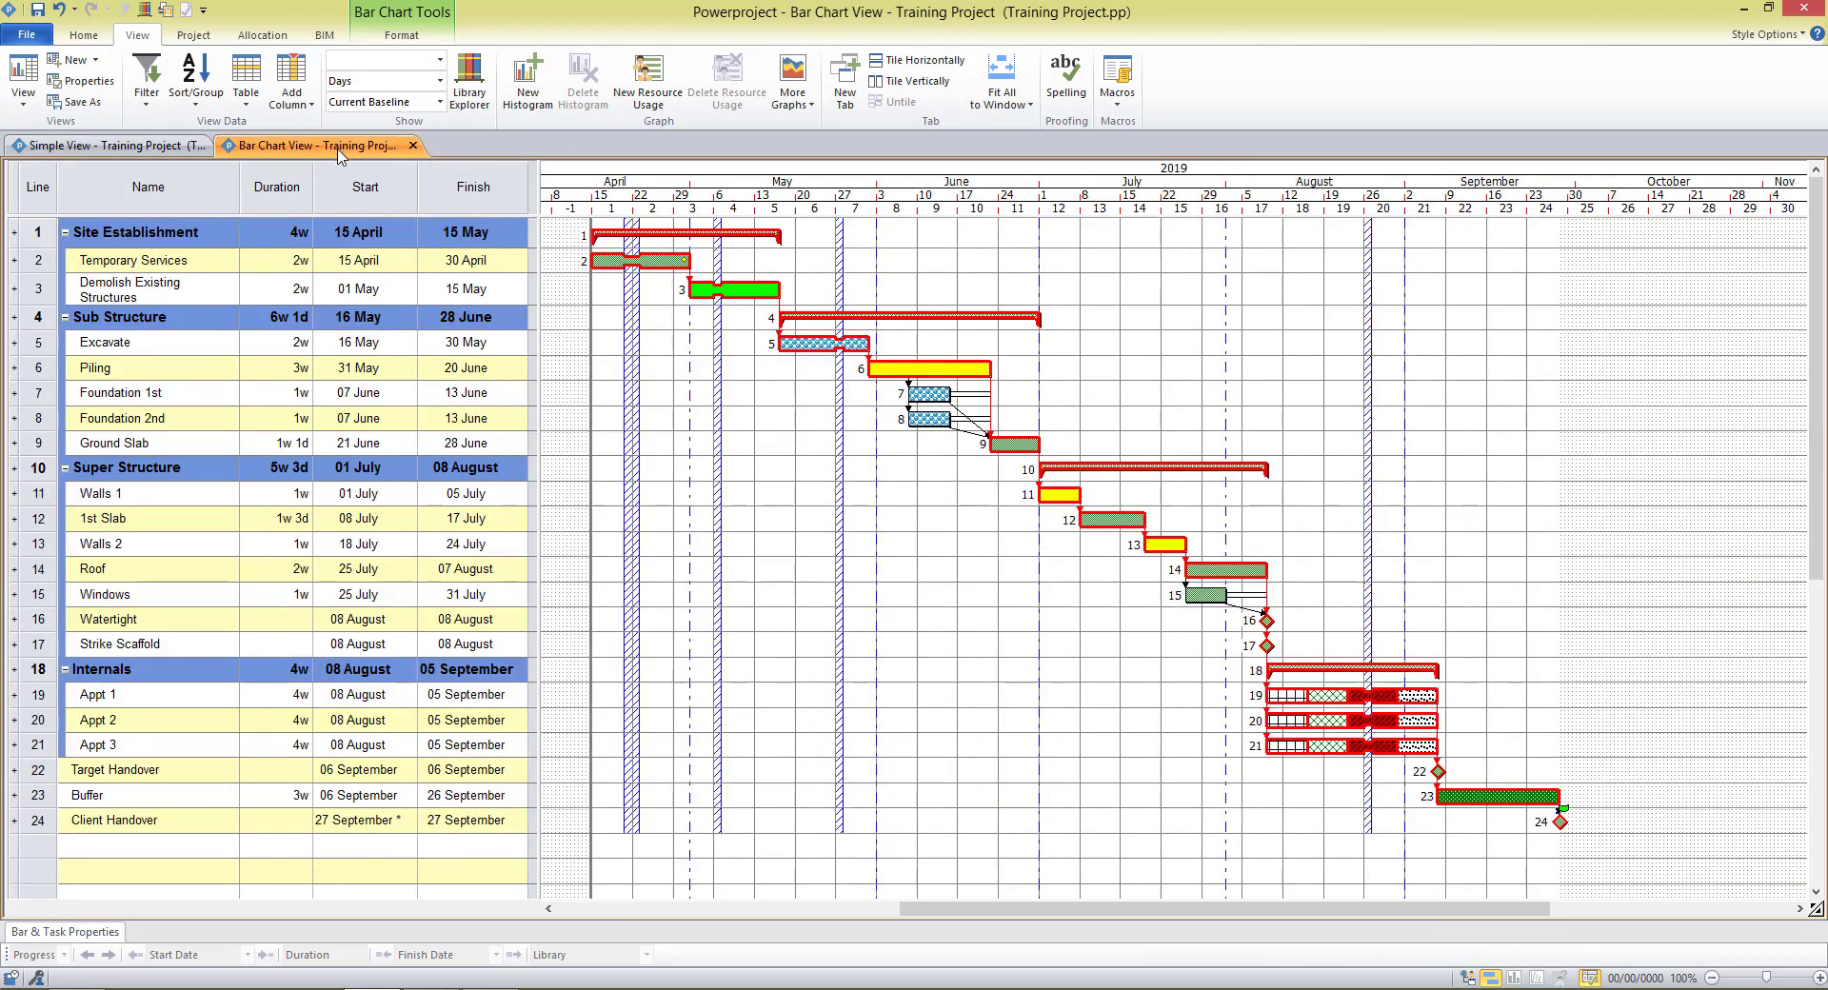